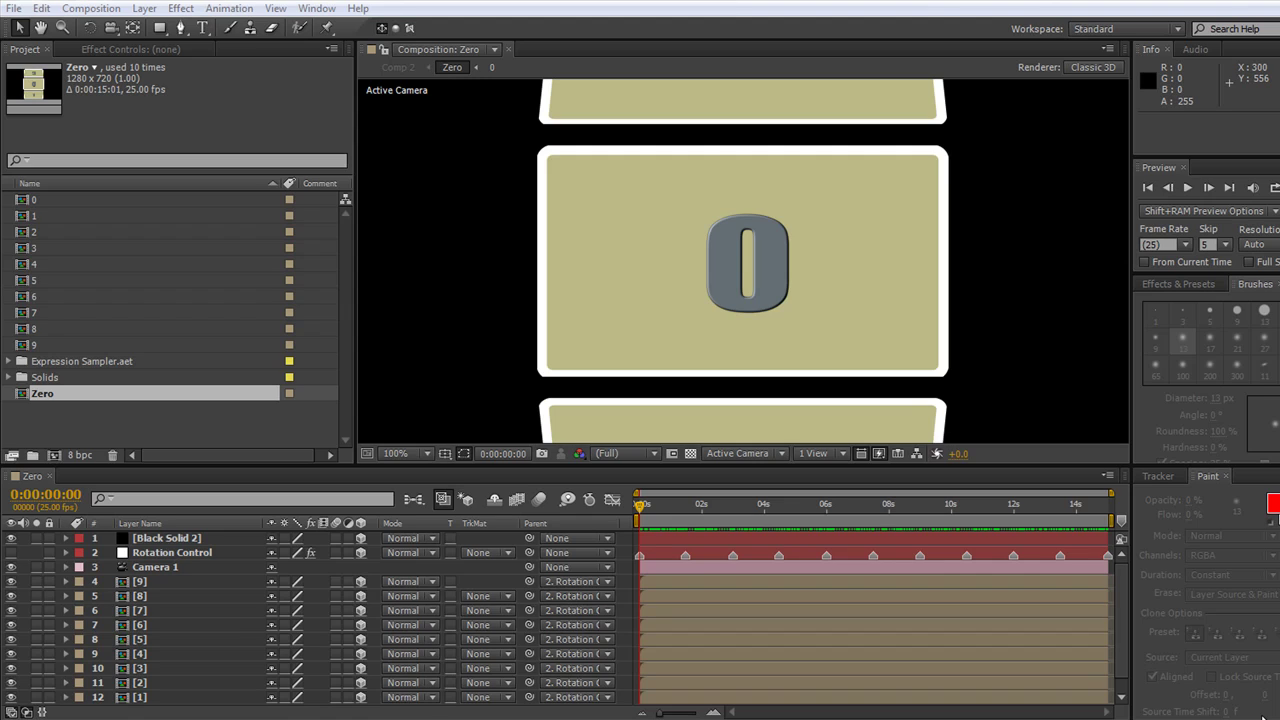
Preview the Zero composition's number cards rolling from 0 through 9 and back.
click(384, 505)
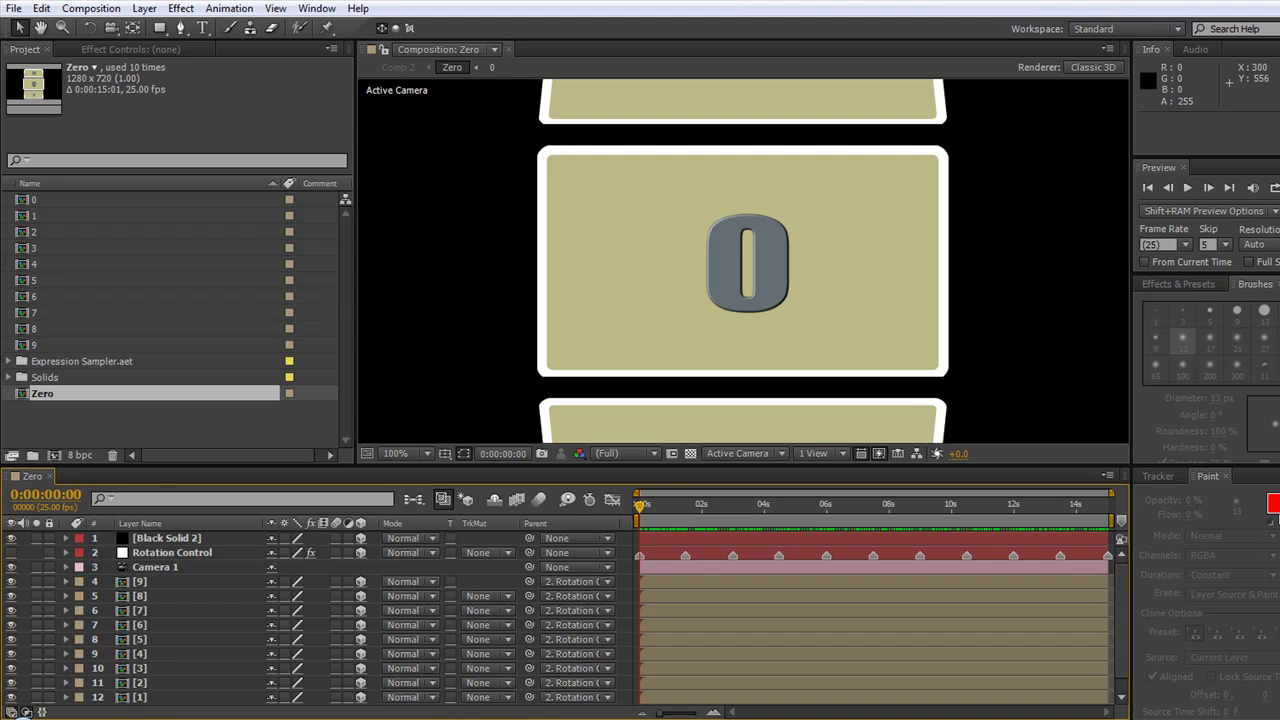
key(space)
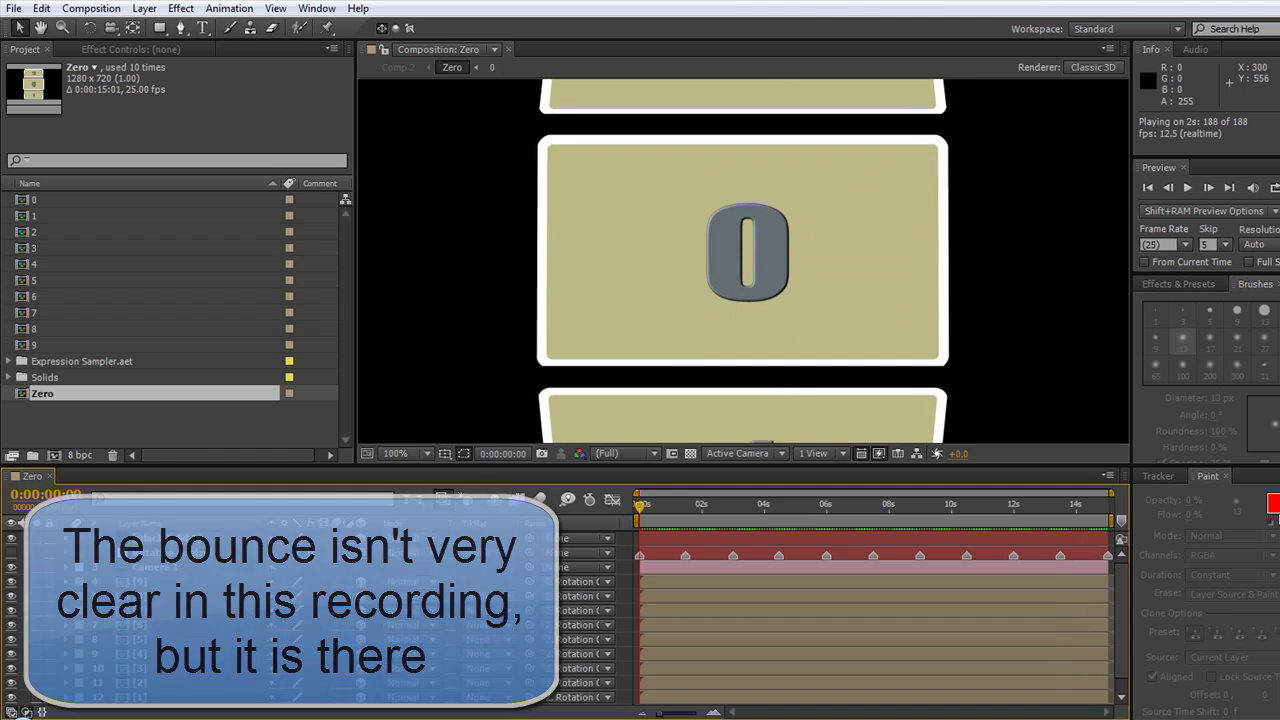
Stop playback and enlarge the timeline so all layers down to [0] are listed.
key(space)
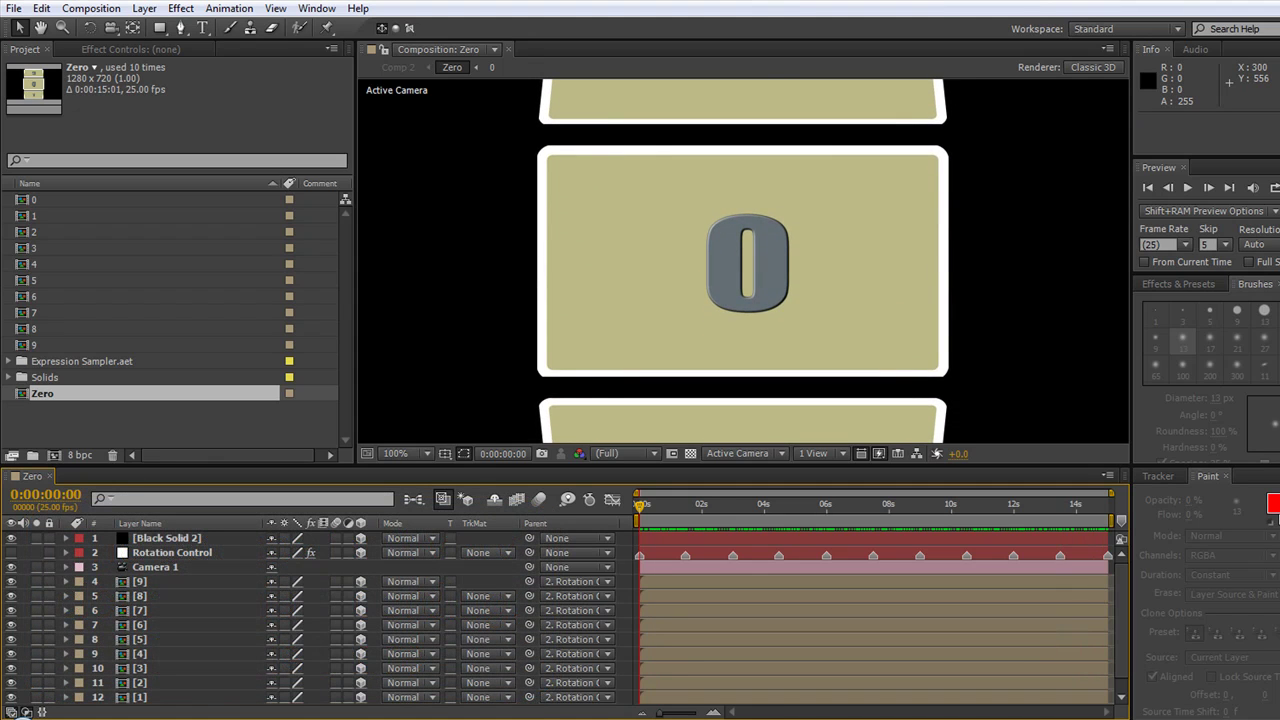
drag(461, 466, 462, 397)
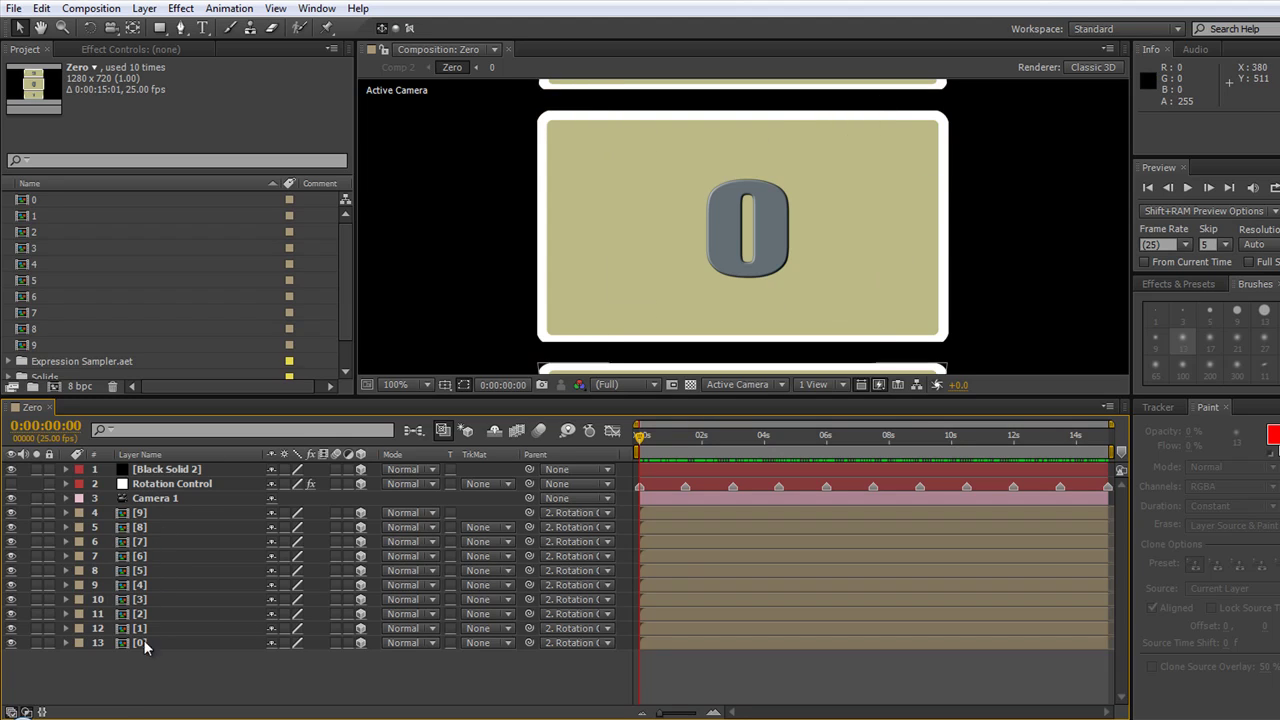
Orbit Camera 1 around the ring of cards 0–9, with the viewer maximized.
click(153, 499)
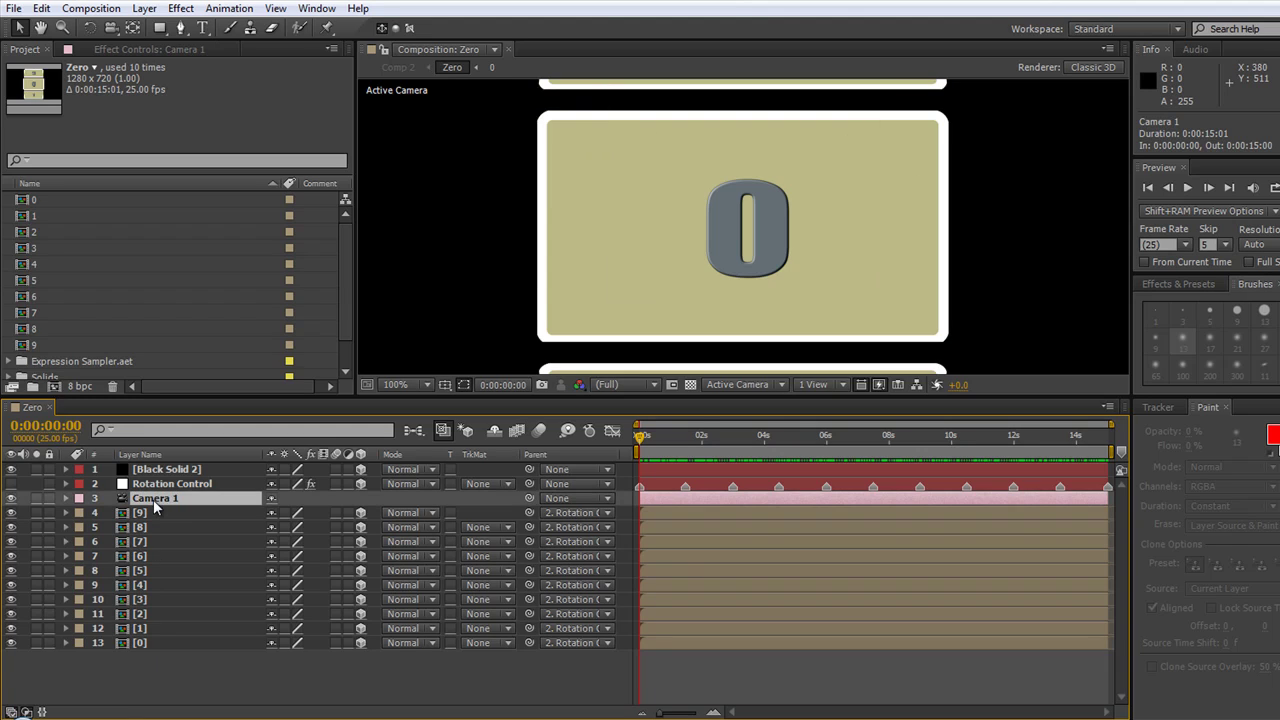
key(c)
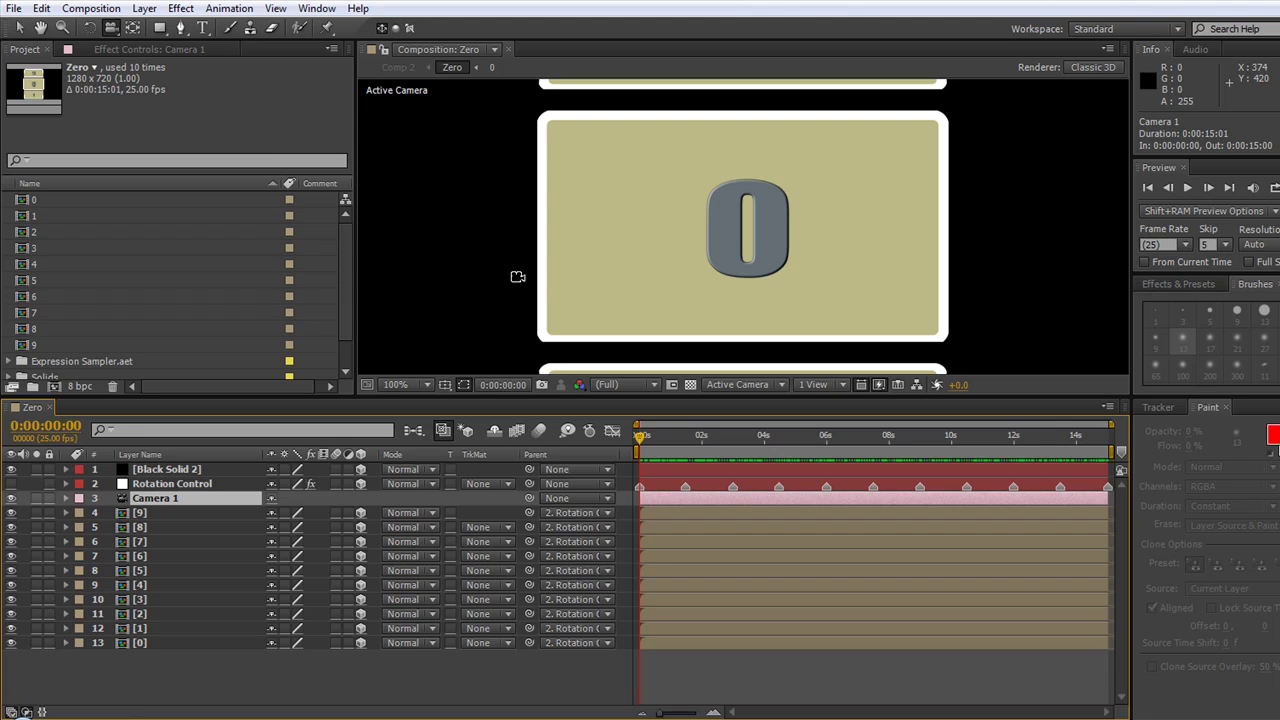
drag(511, 293, 754, 272)
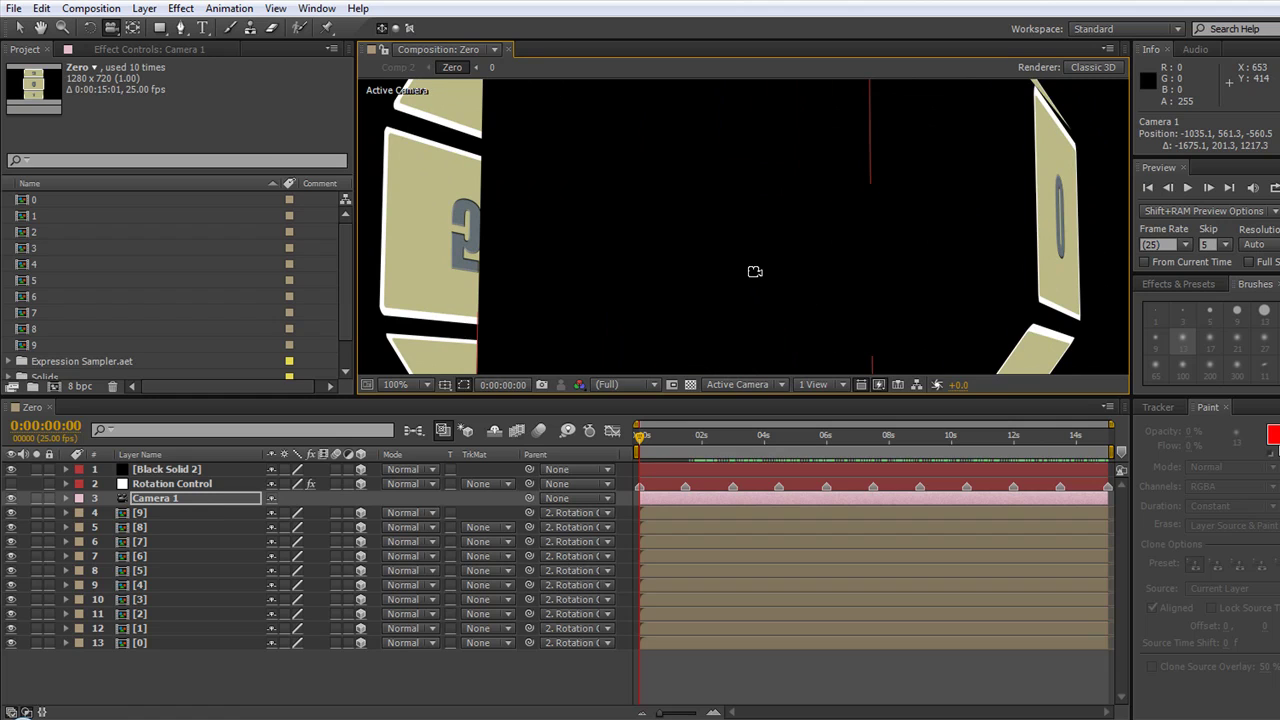
key(grave)
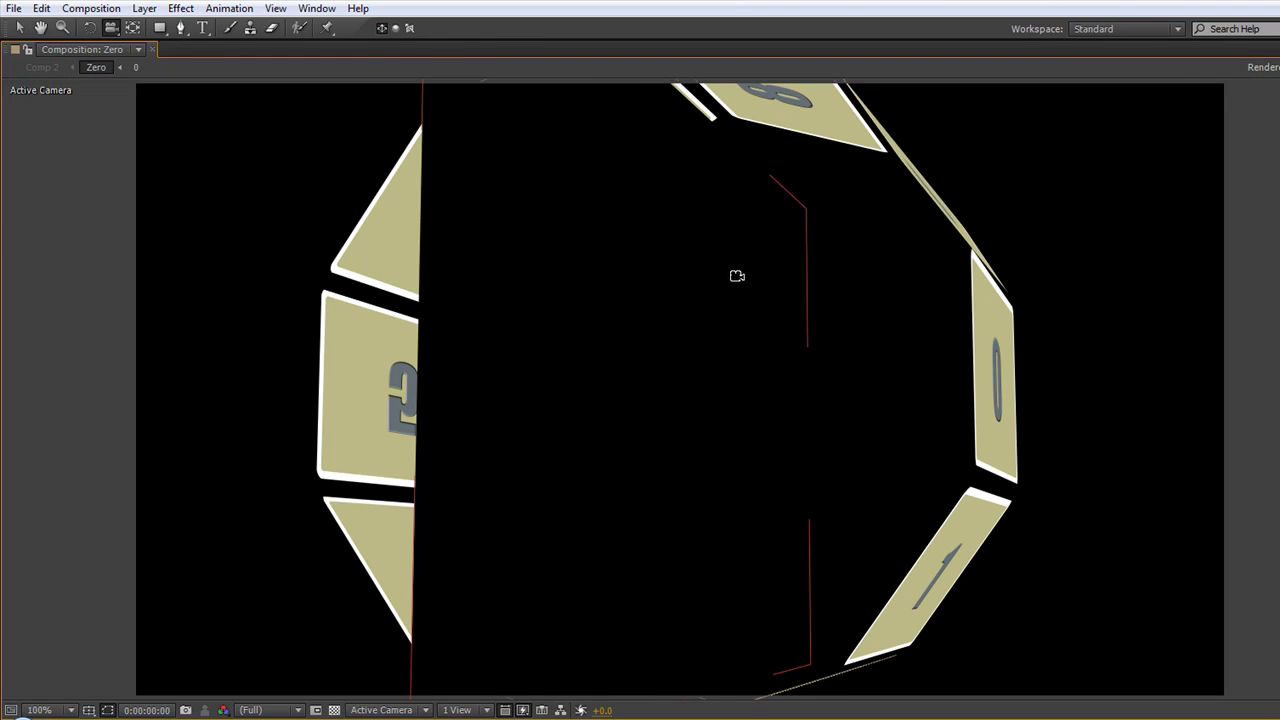
drag(723, 277, 506, 306)
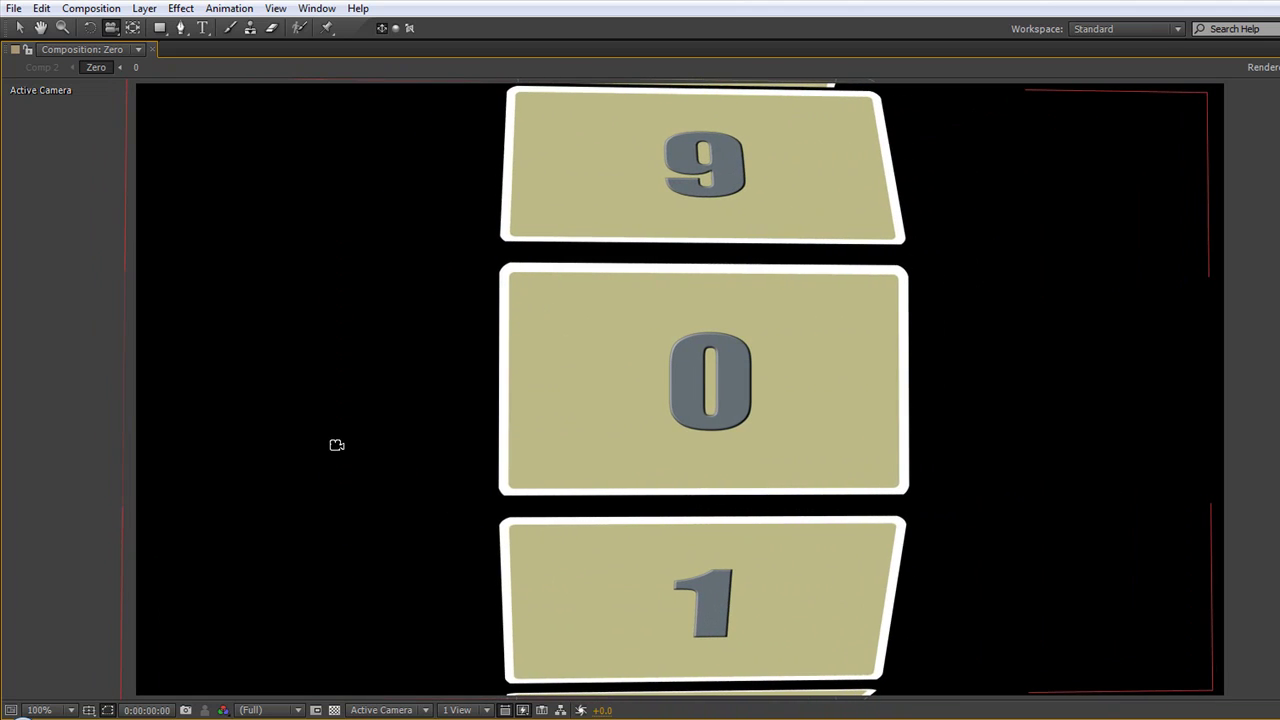
Restore the panels, set viewer magnification to Fit, and toggle Black Solid 2 off and on.
key(grave)
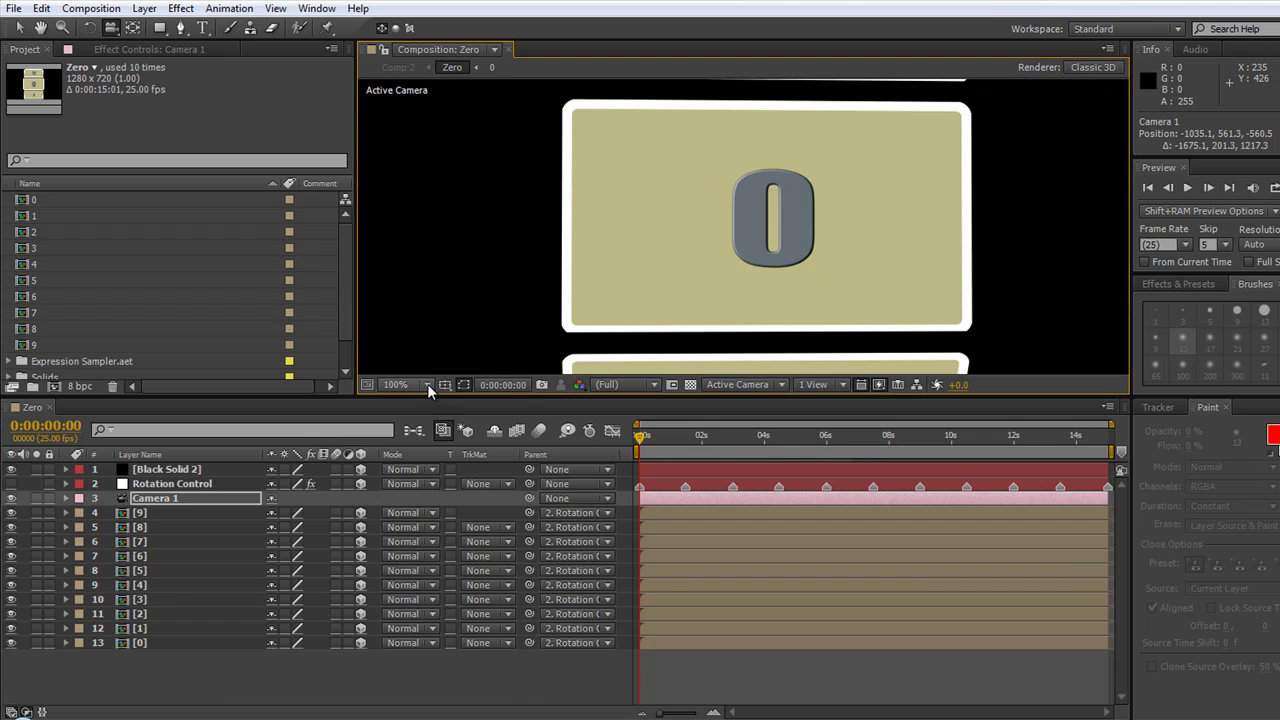
click(428, 385)
click(428, 420)
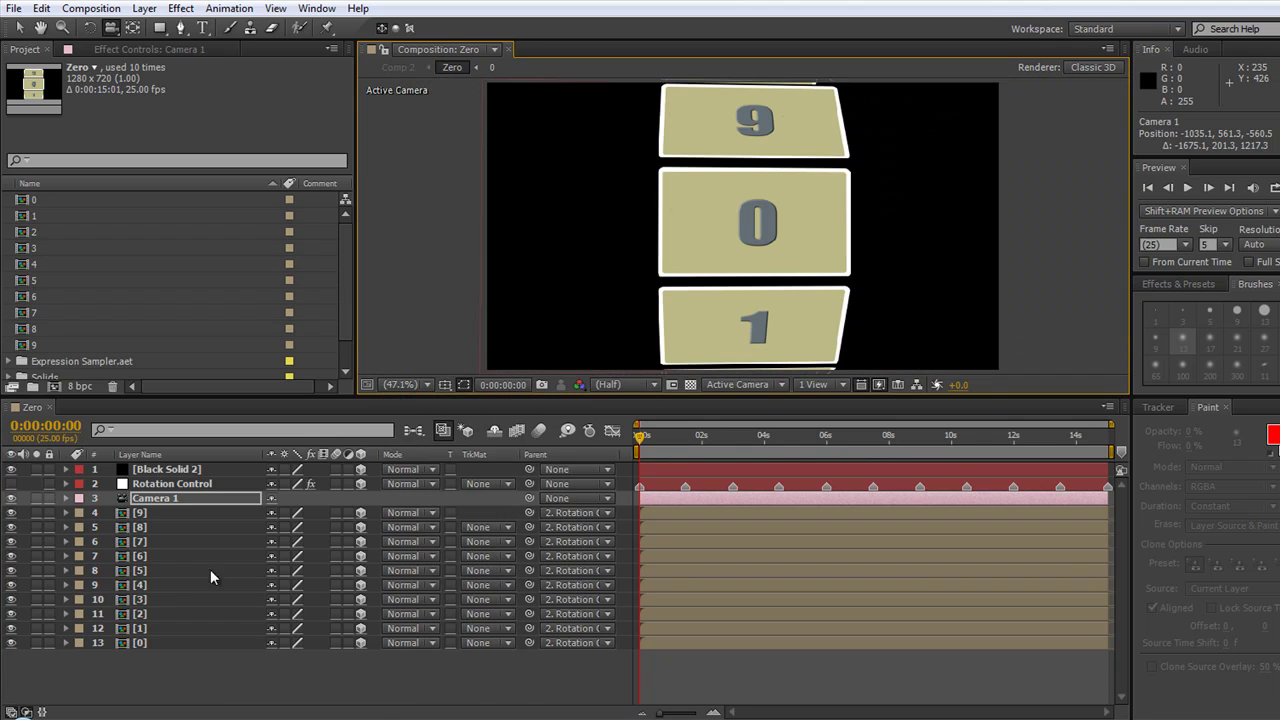
click(9, 470)
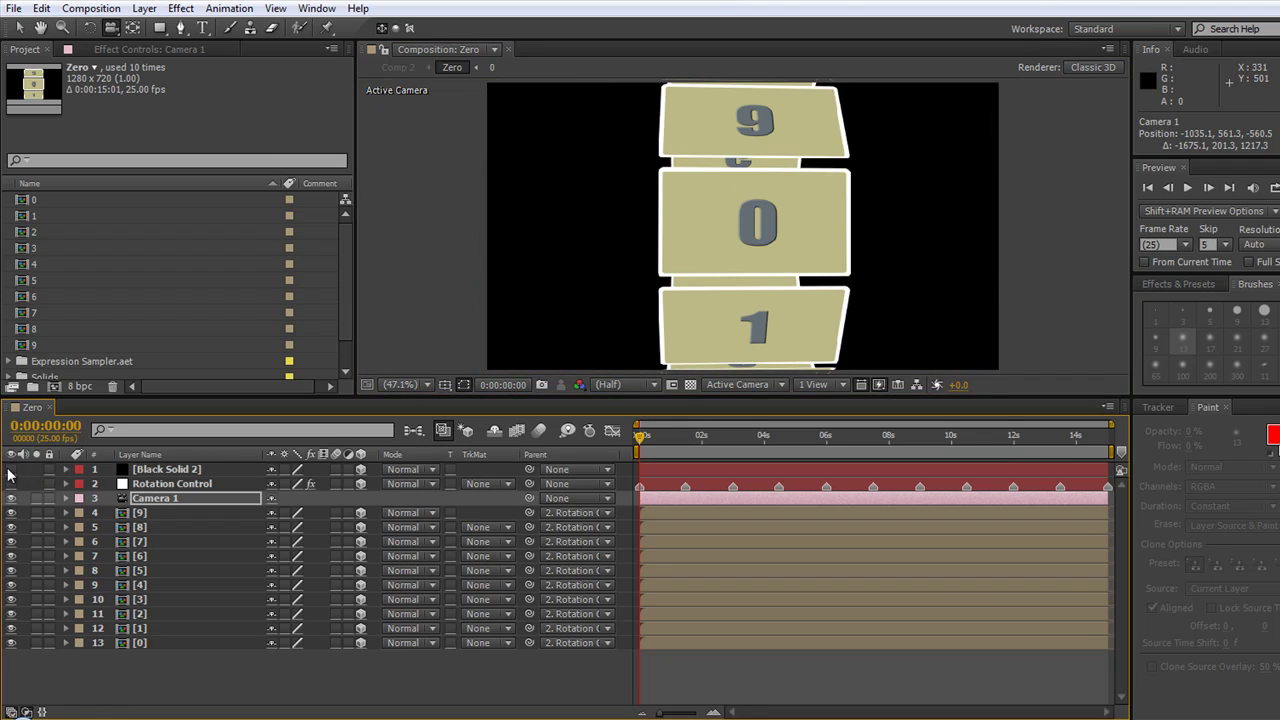
click(10, 470)
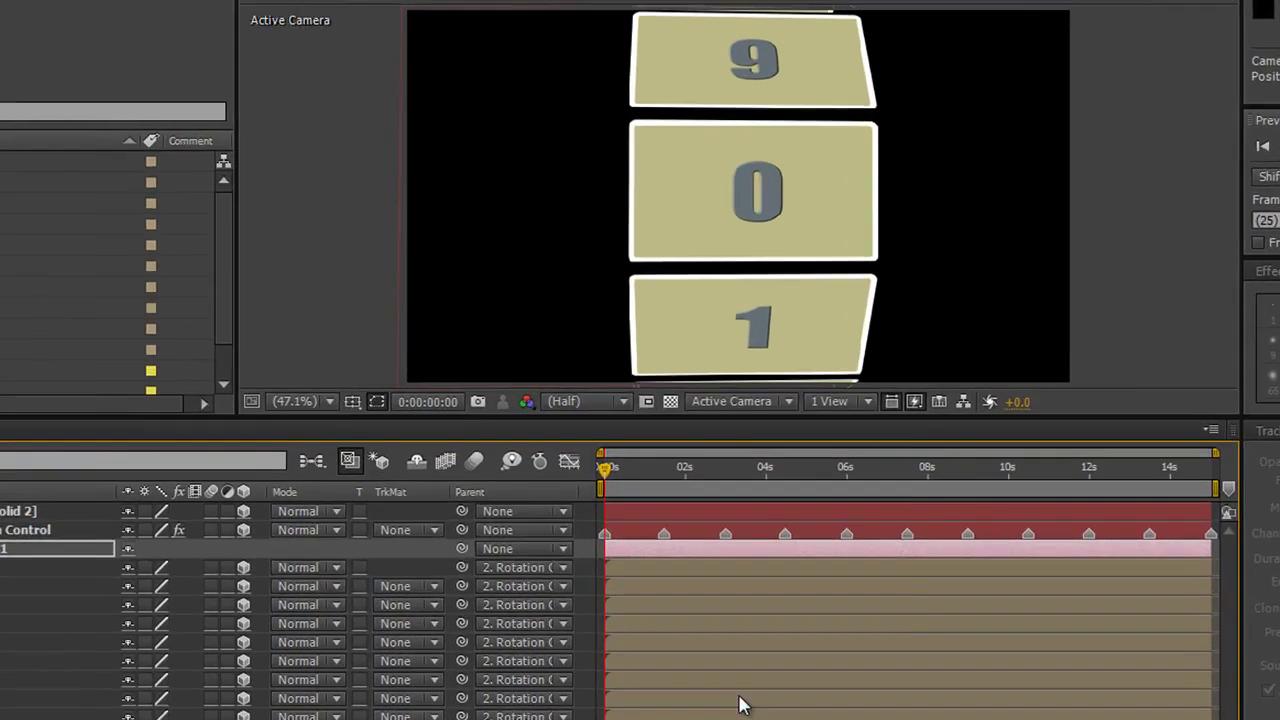
Create composition 'Counter 2' at 1280×720, 25 fps, lasting 15 seconds.
key(ctrl+k)
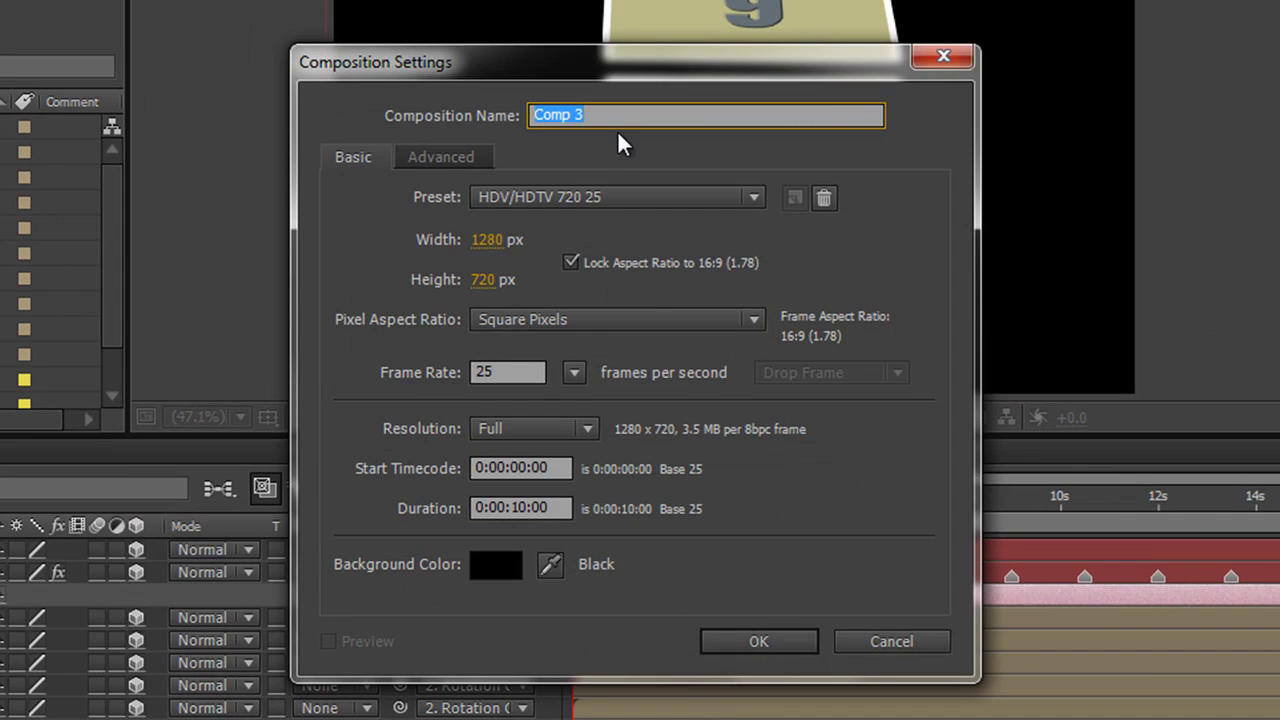
text(Counter)
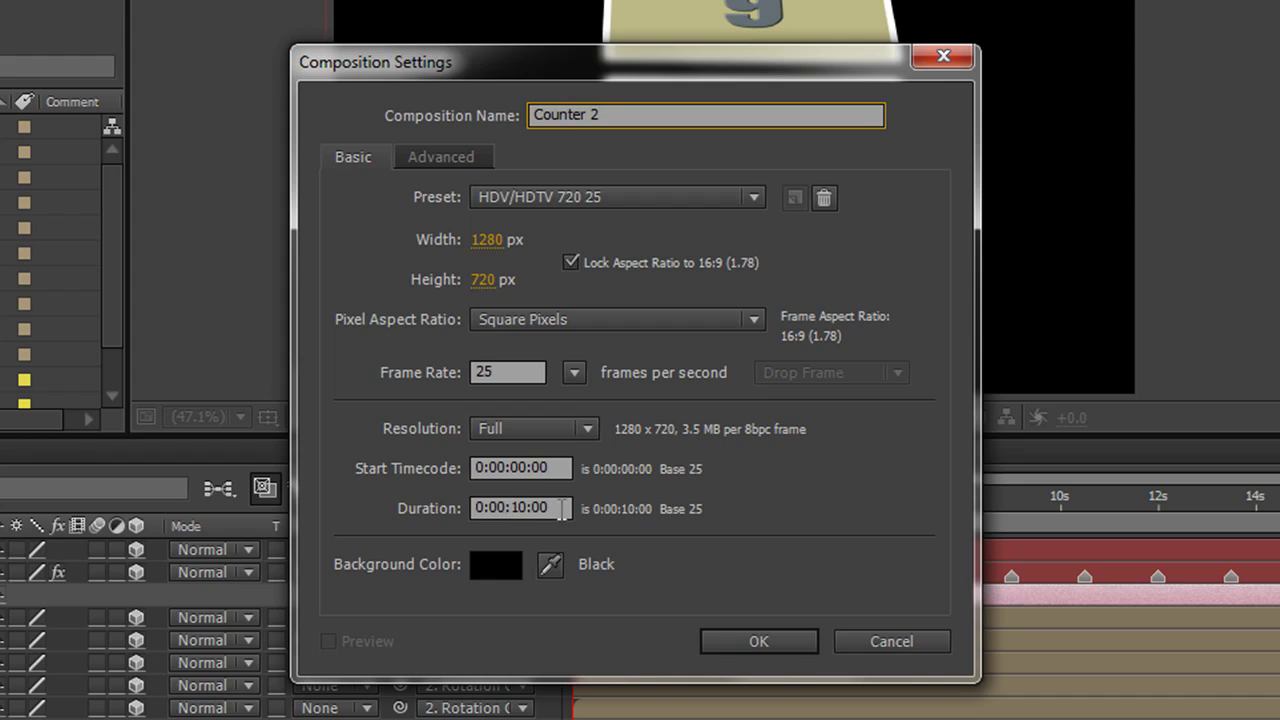
drag(562, 509, 432, 509)
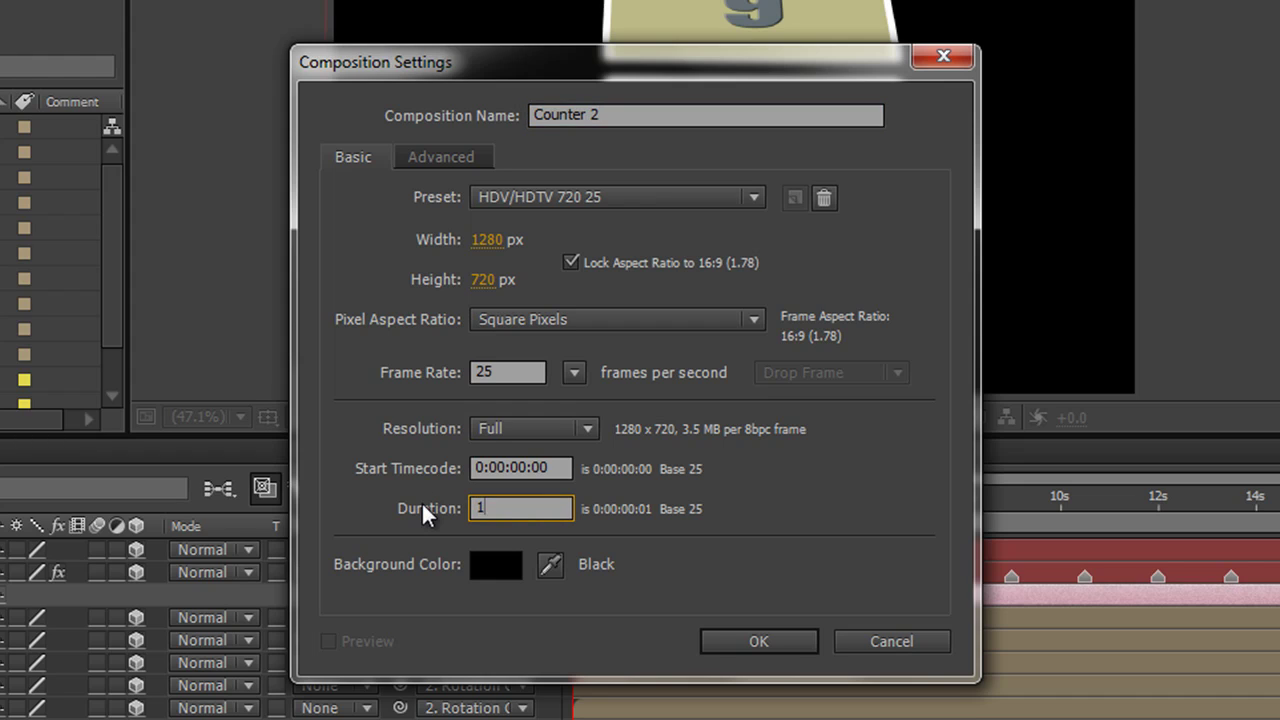
text(.)
key(Return)
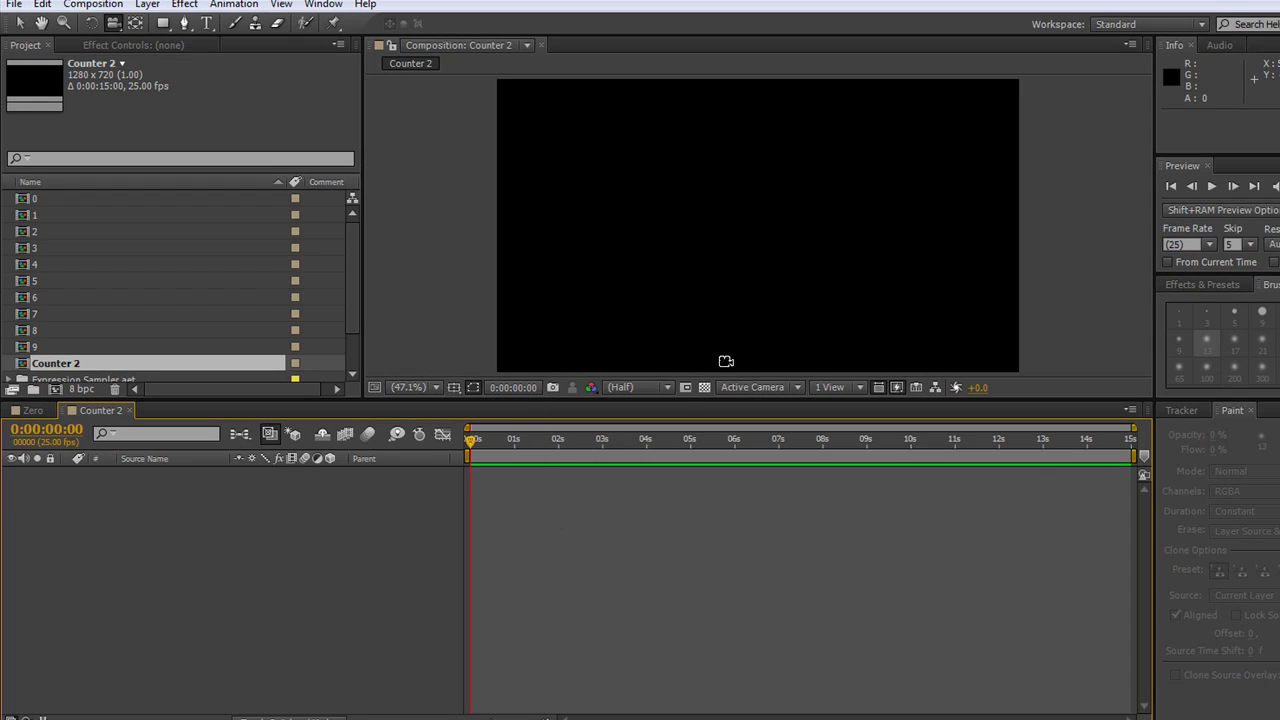
Select the Rounded Rectangle Tool from the shape tools.
click(164, 26)
click(166, 27)
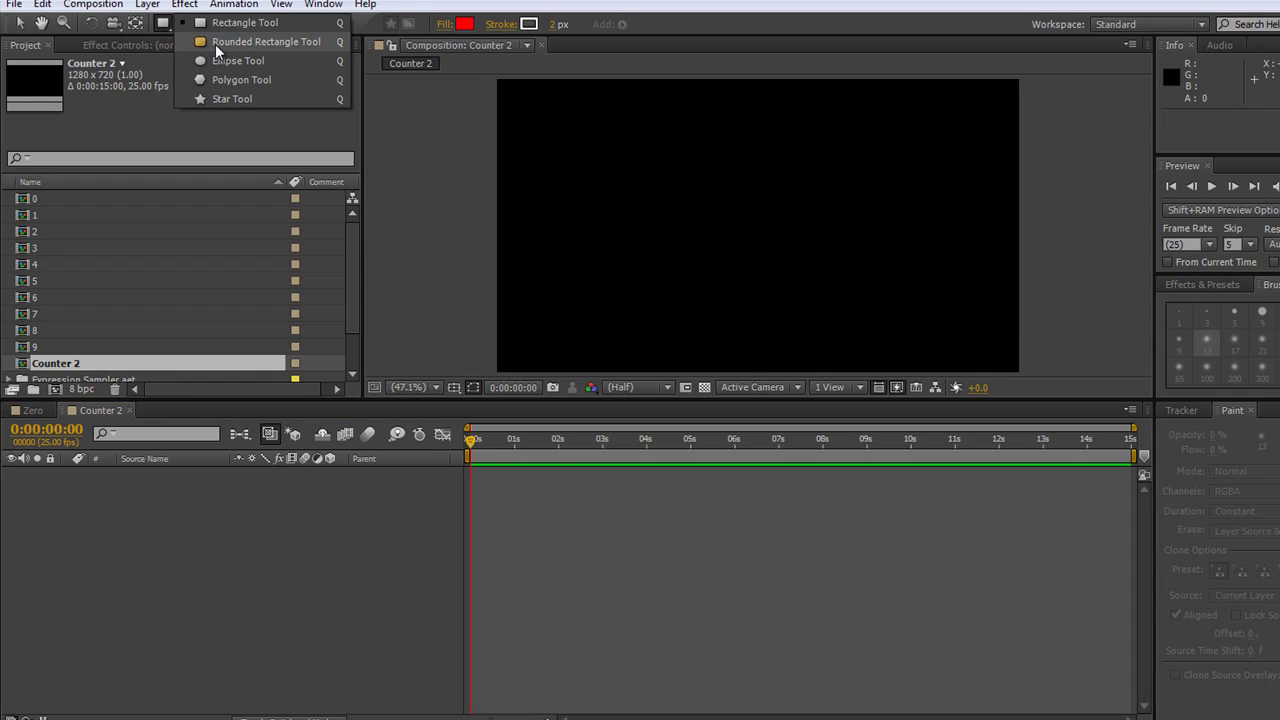
click(215, 44)
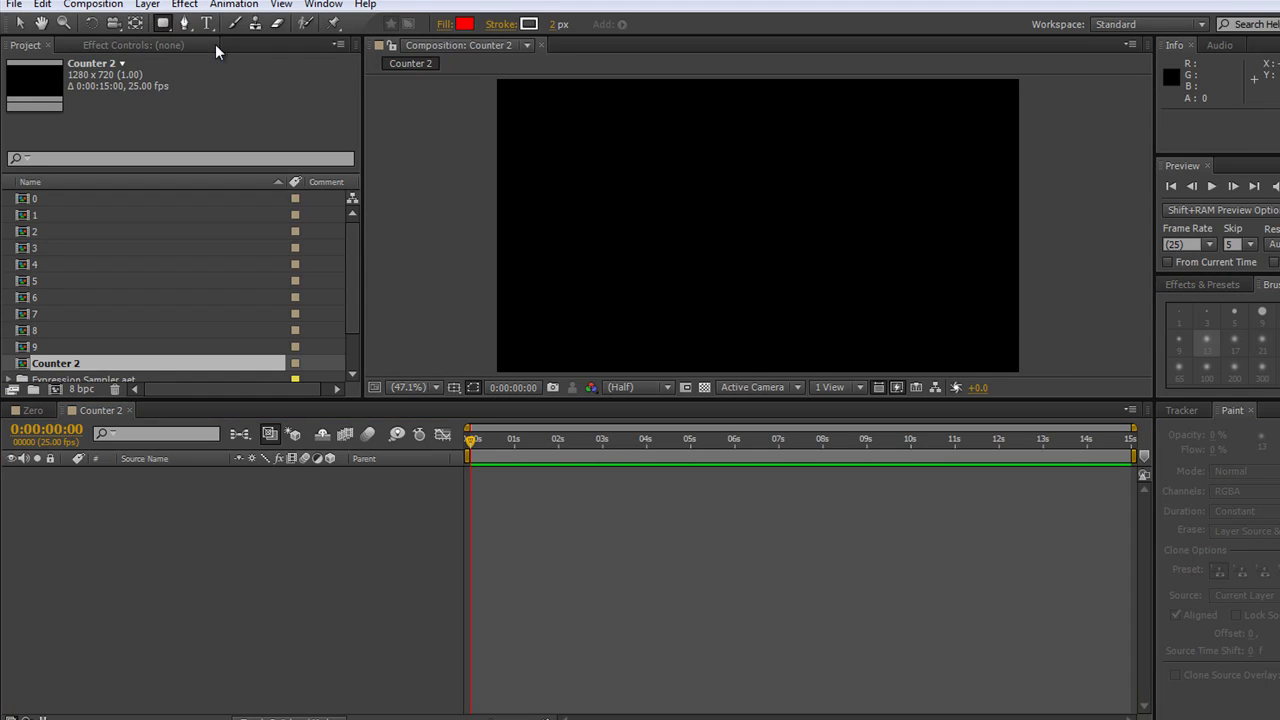
Set the shape fill colour to pale yellow E1F09A.
click(466, 24)
drag(728, 363, 728, 430)
mouse_move(582, 323)
mouse_down()
mouse_move(571, 289)
mouse_move(586, 271)
mouse_move(565, 264)
mouse_up()
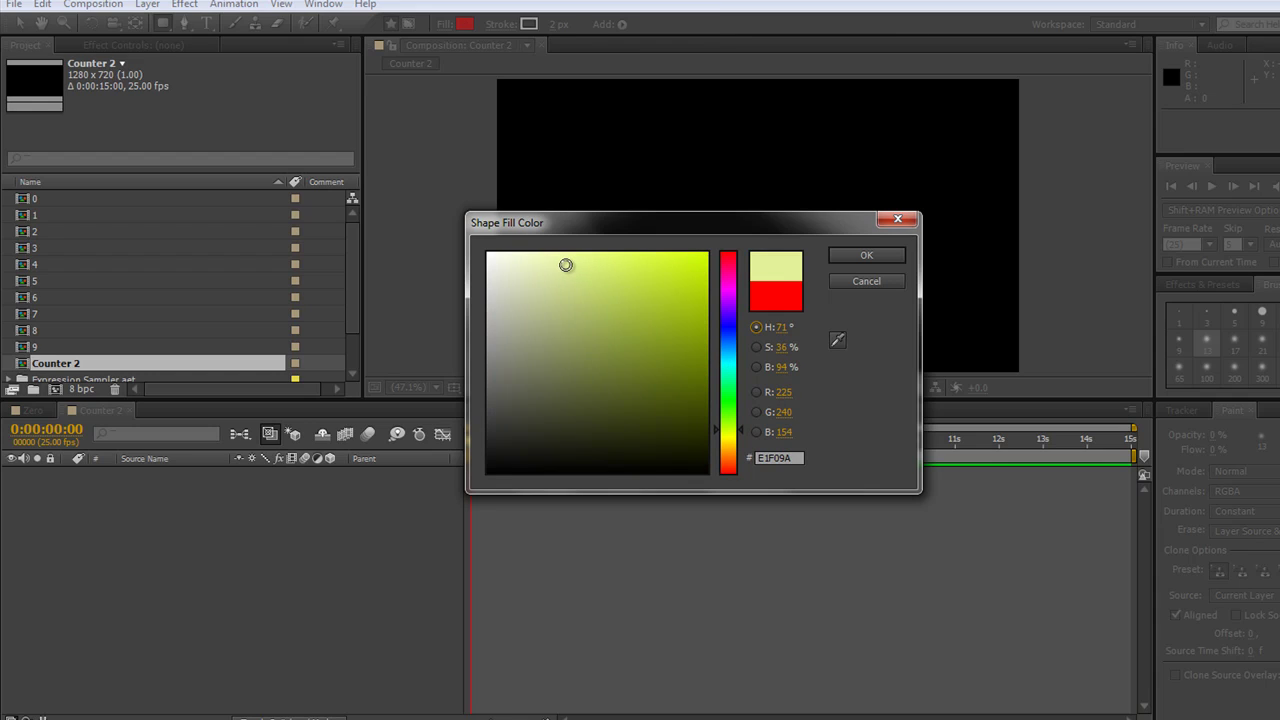
click(887, 259)
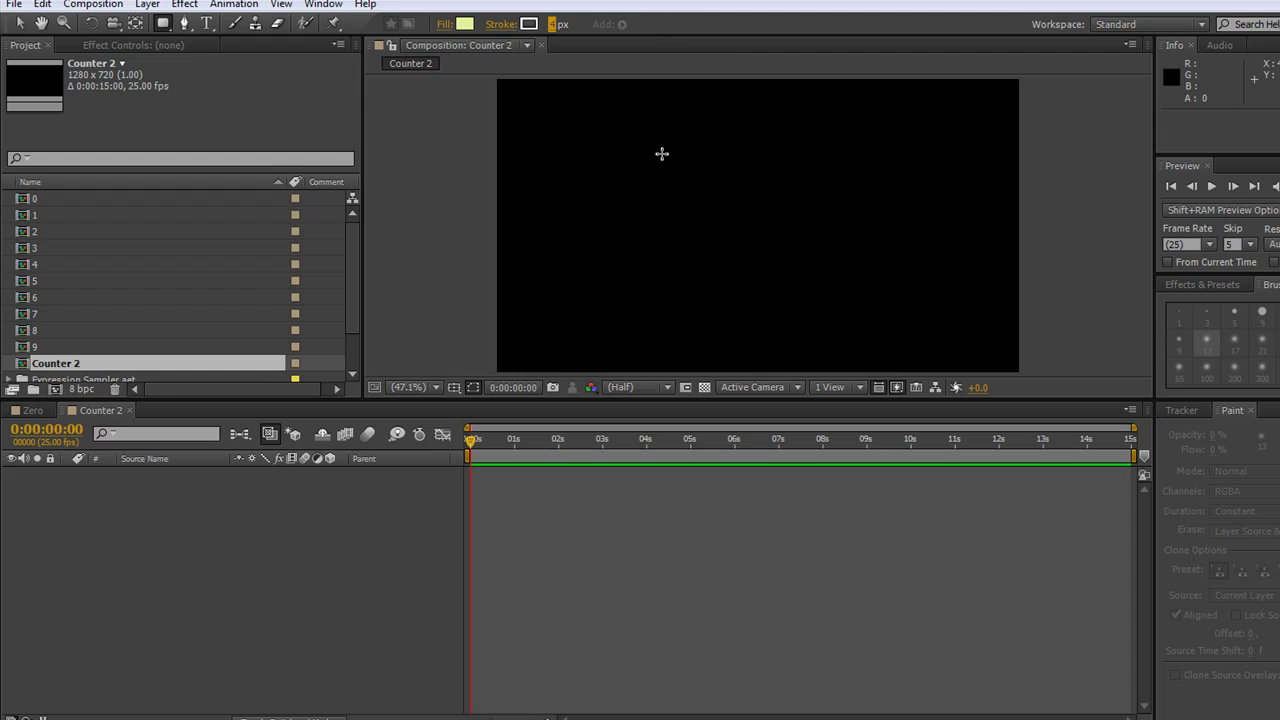
Draw a pale yellow rounded-rectangle card near the frame centre and thicken its white stroke.
drag(661, 153, 899, 291)
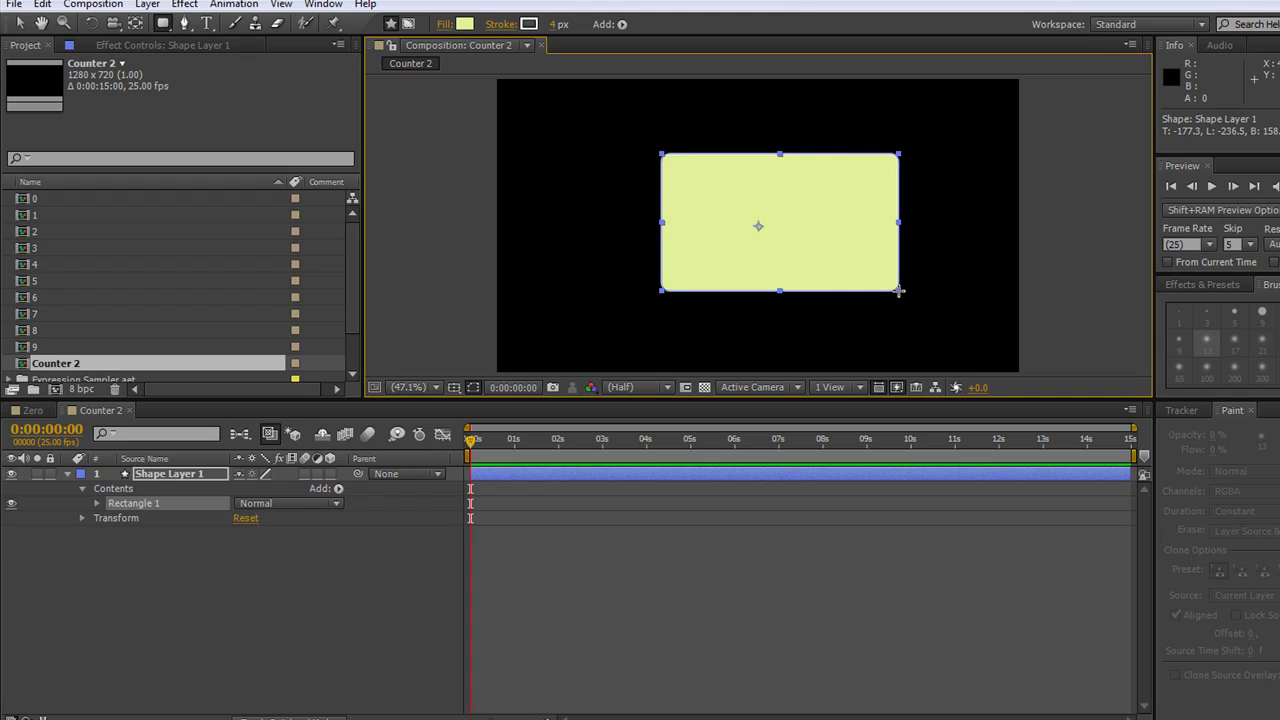
mouse_move(899, 291)
mouse_down()
mouse_move(849, 303)
mouse_move(875, 296)
mouse_up()
key(space)
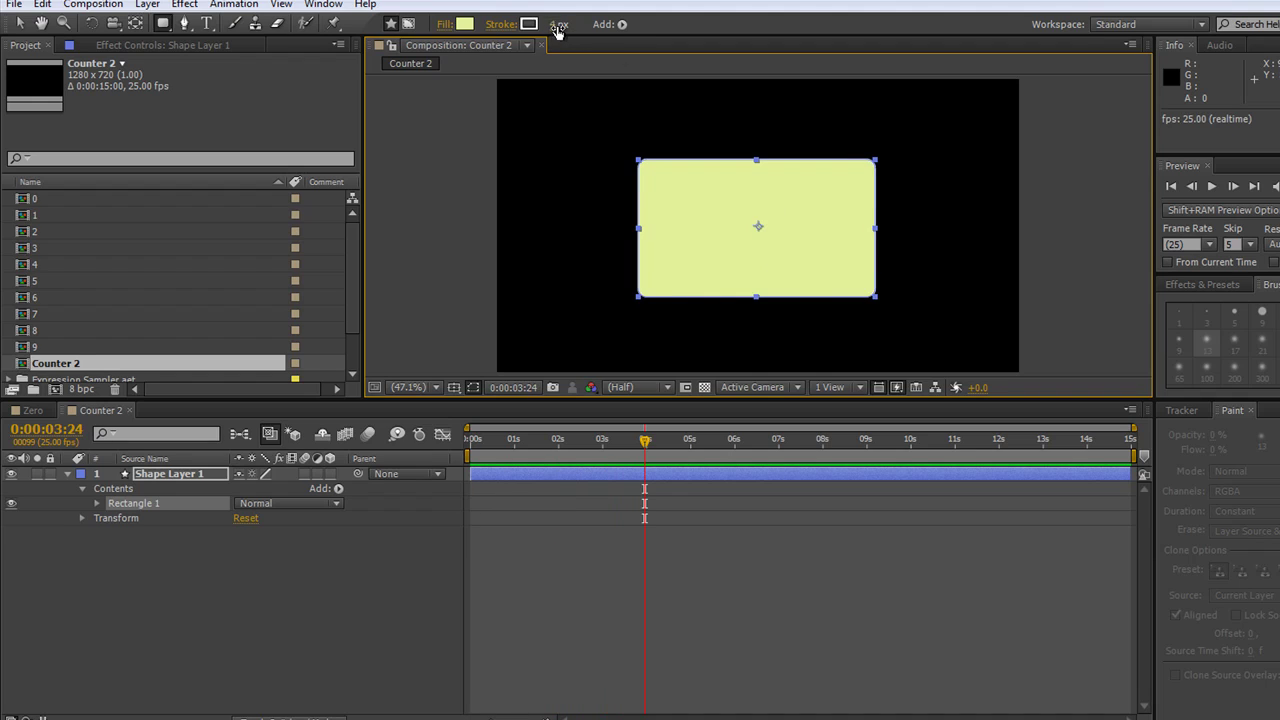
drag(553, 29, 580, 33)
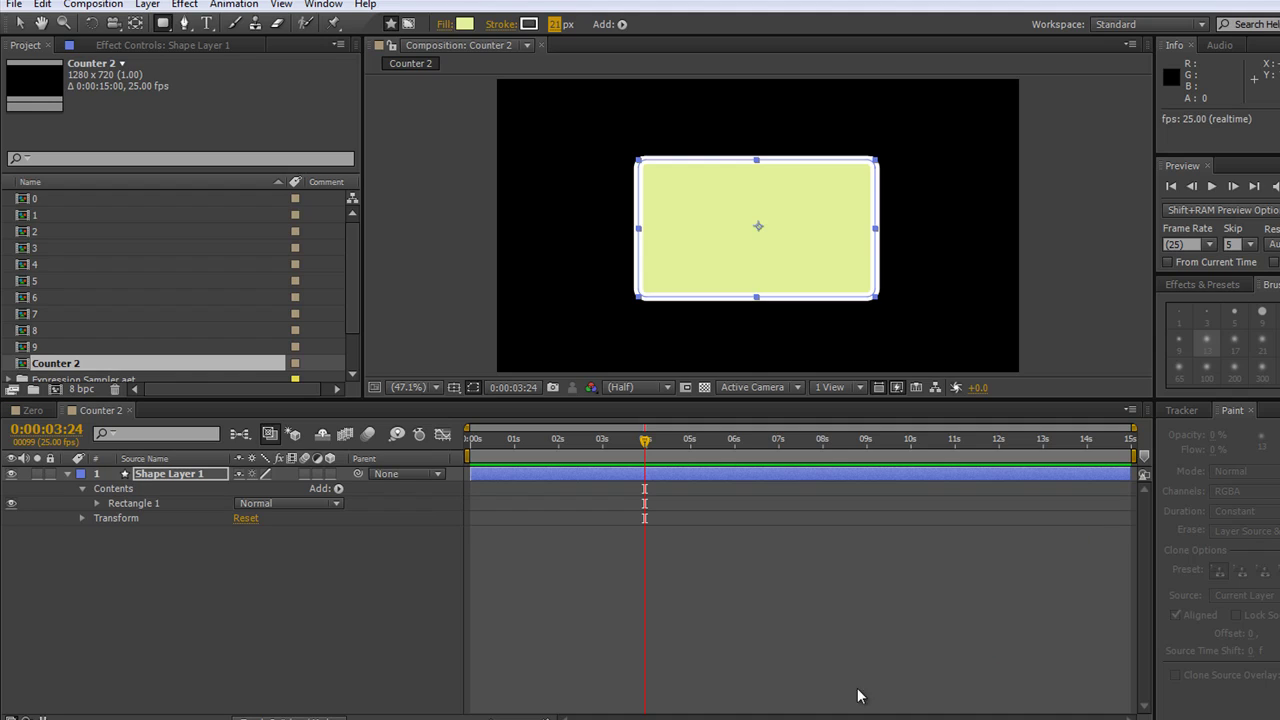
Add a '0' text layer on the card and colour it dark grey.
click(207, 23)
click(740, 237)
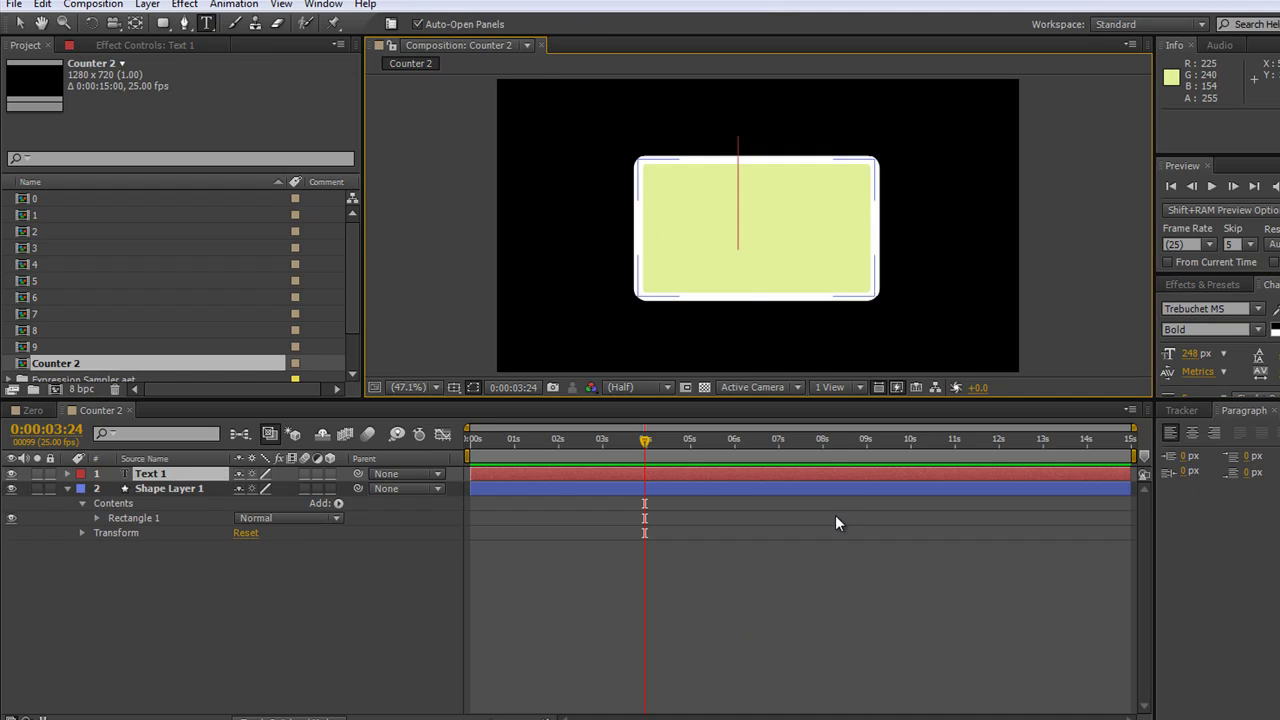
text(0)
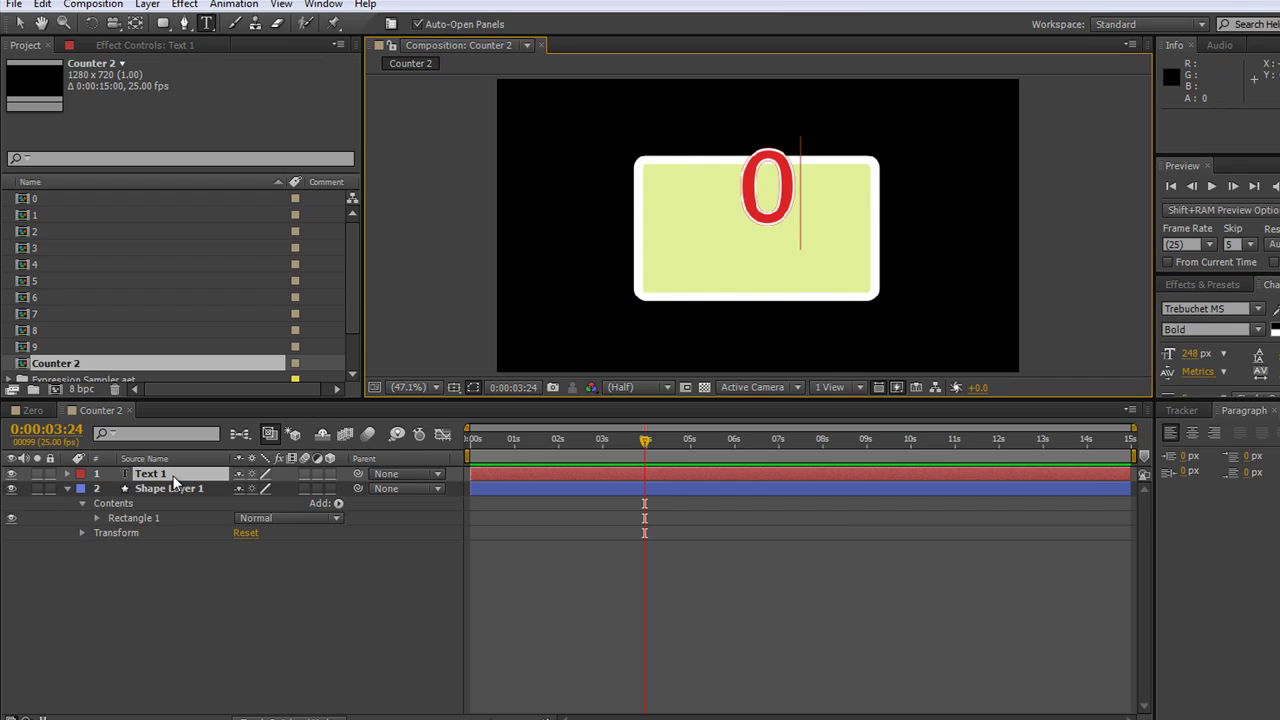
click(166, 476)
double_click(166, 476)
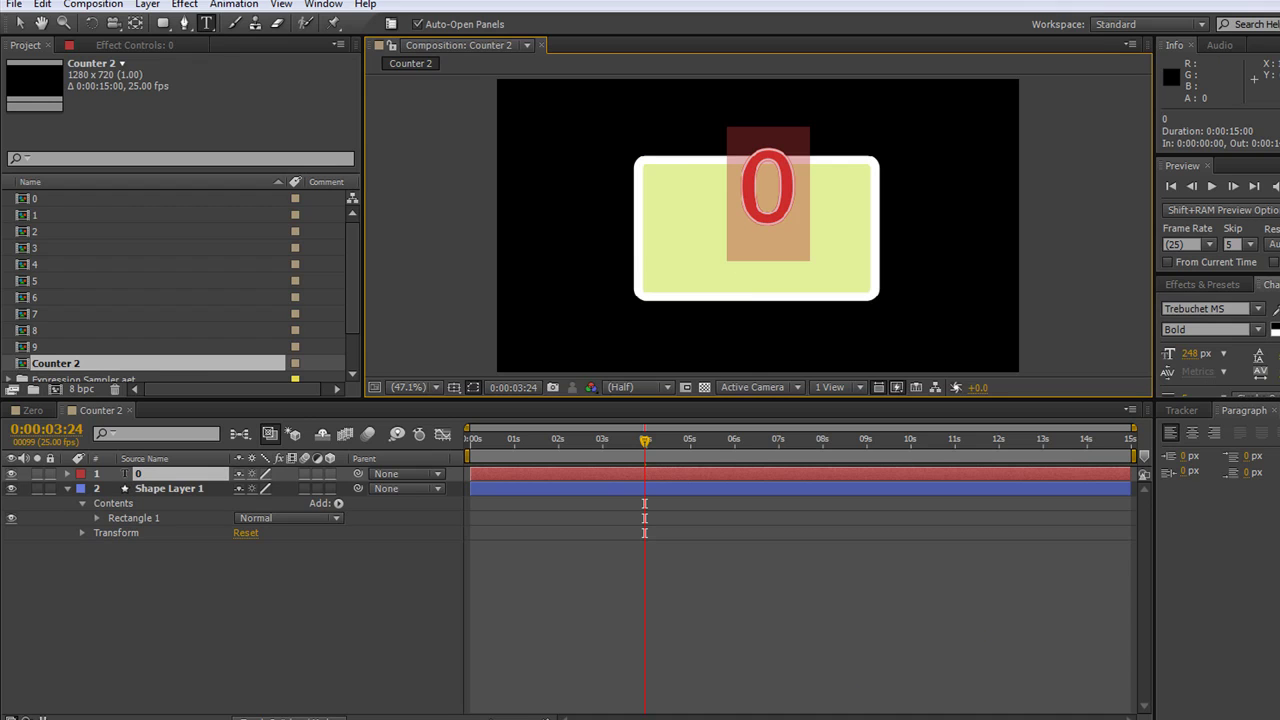
click(1278, 313)
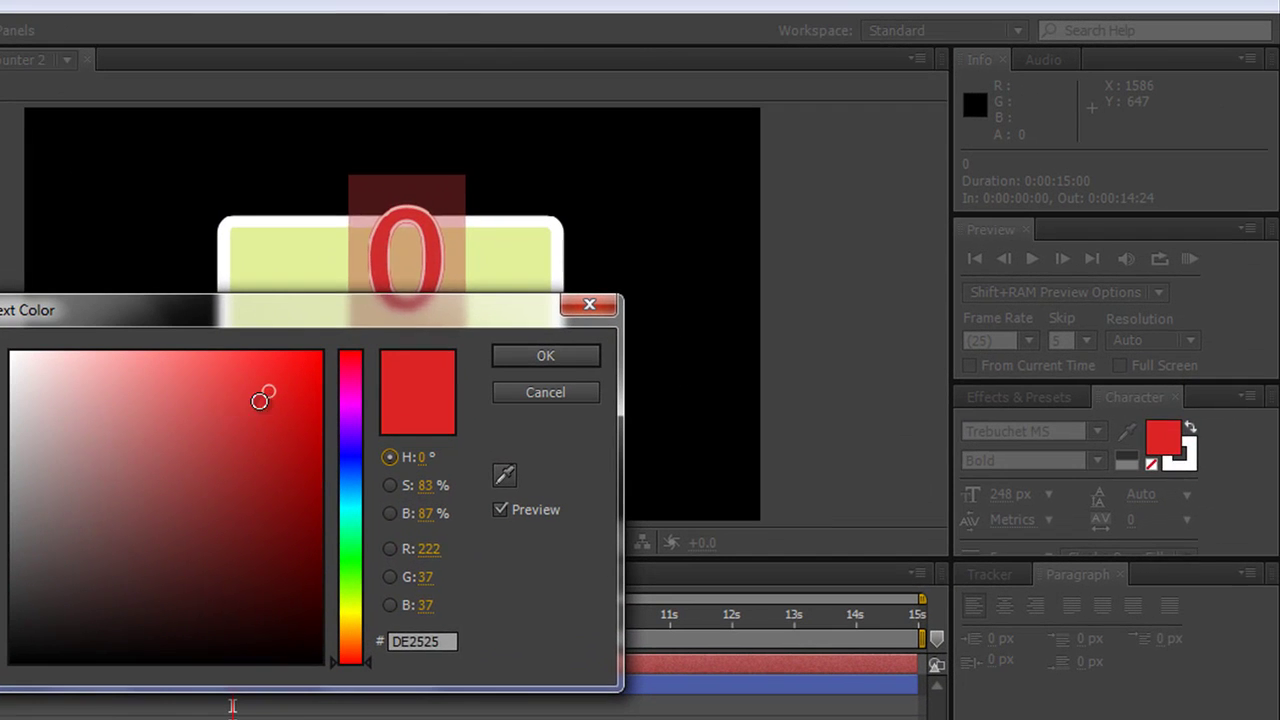
mouse_move(372, 445)
mouse_down()
mouse_move(359, 421)
mouse_move(359, 436)
mouse_up()
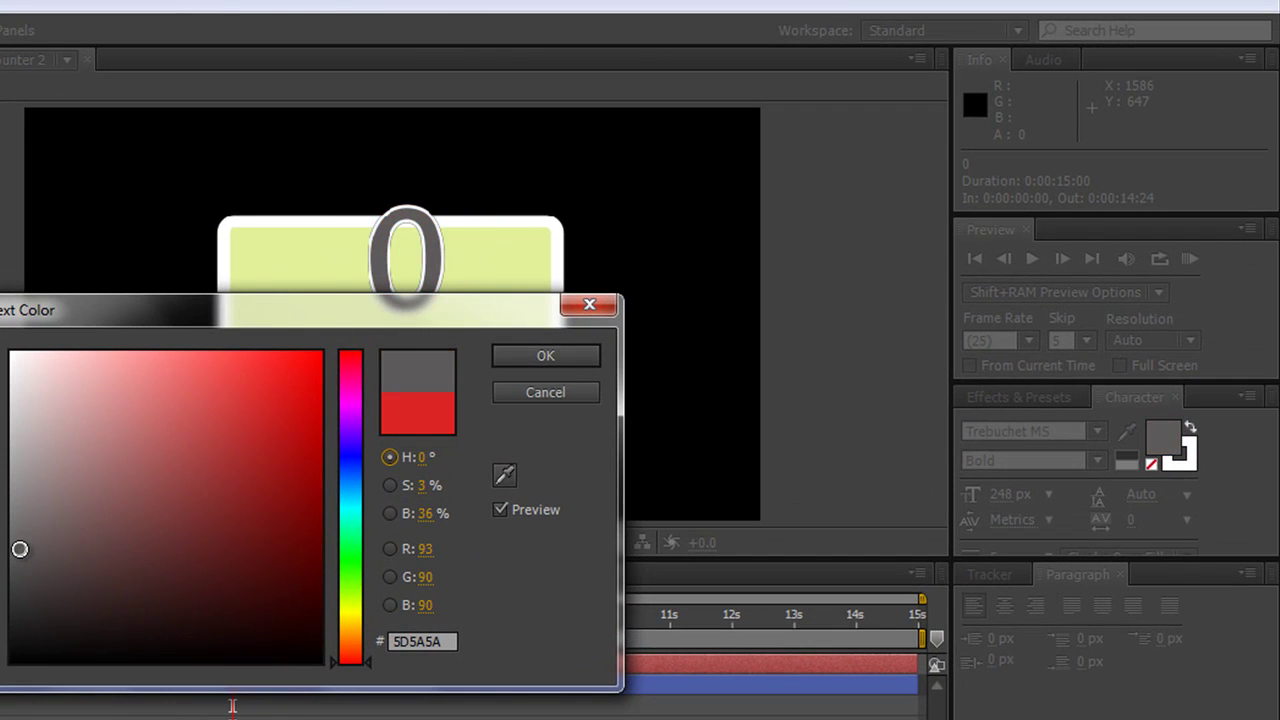
click(559, 358)
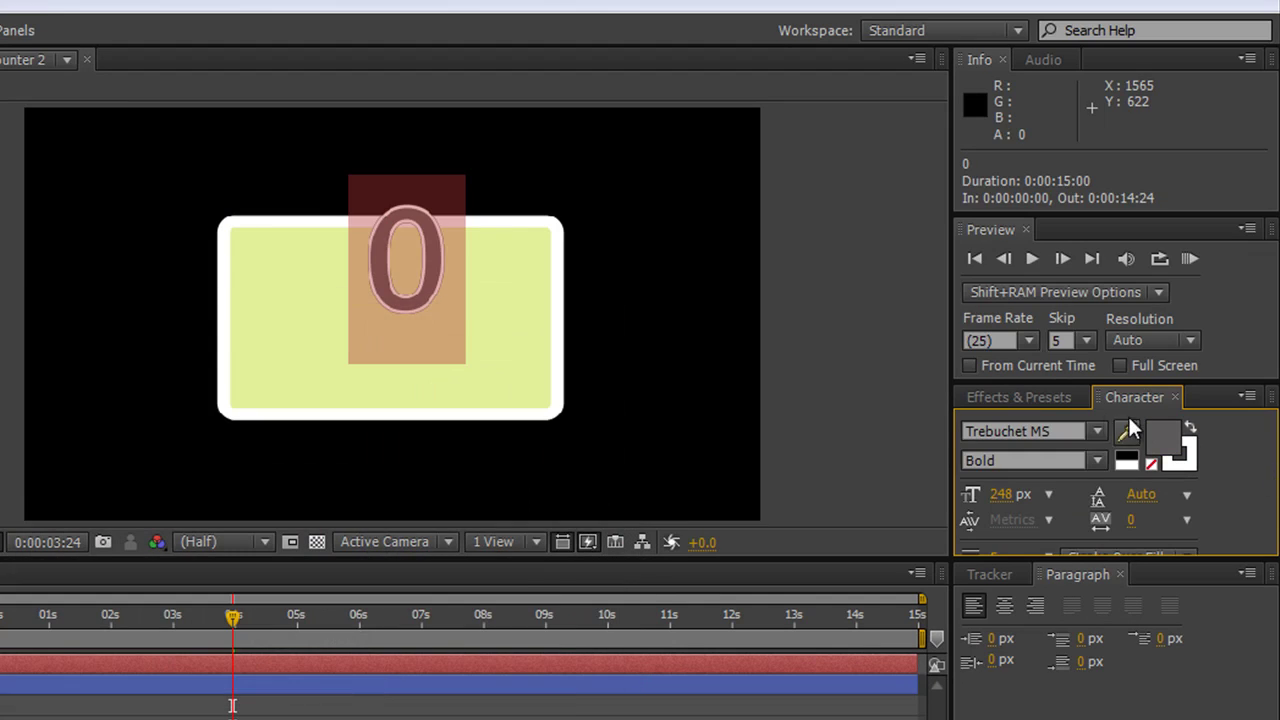
Change the 0's font to Verdana and reduce its font size slightly.
click(1049, 430)
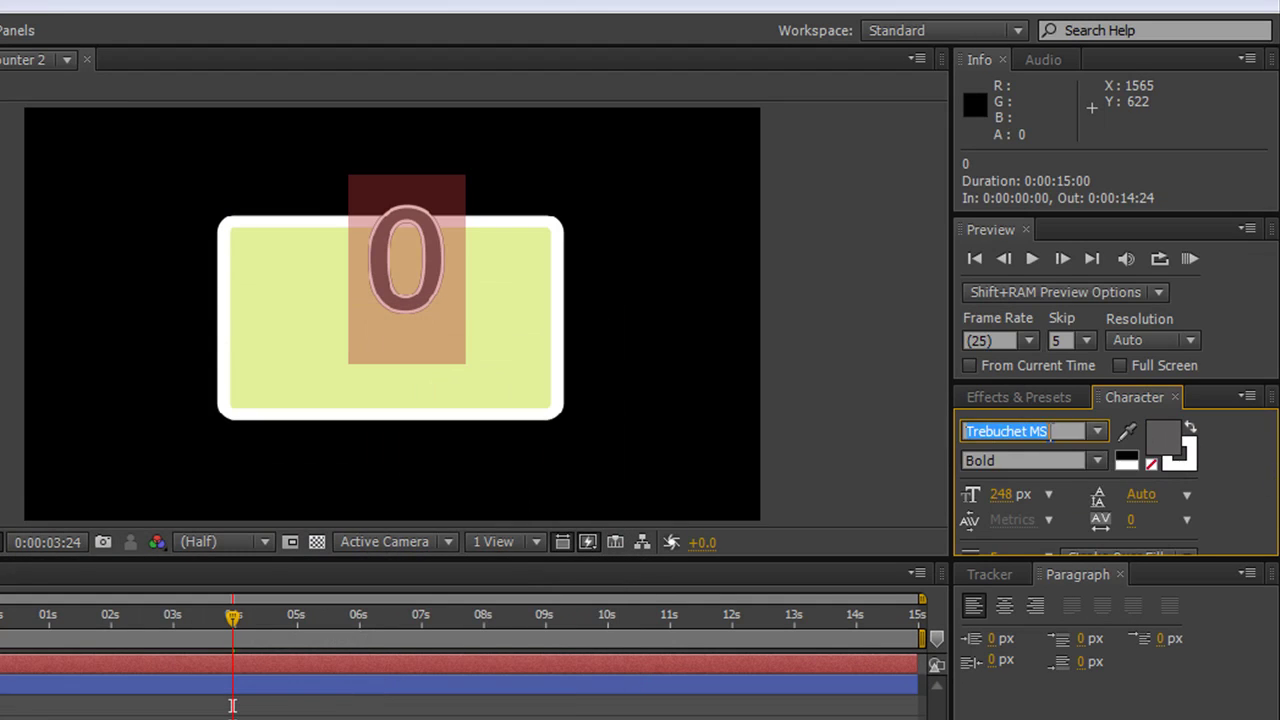
text(type)
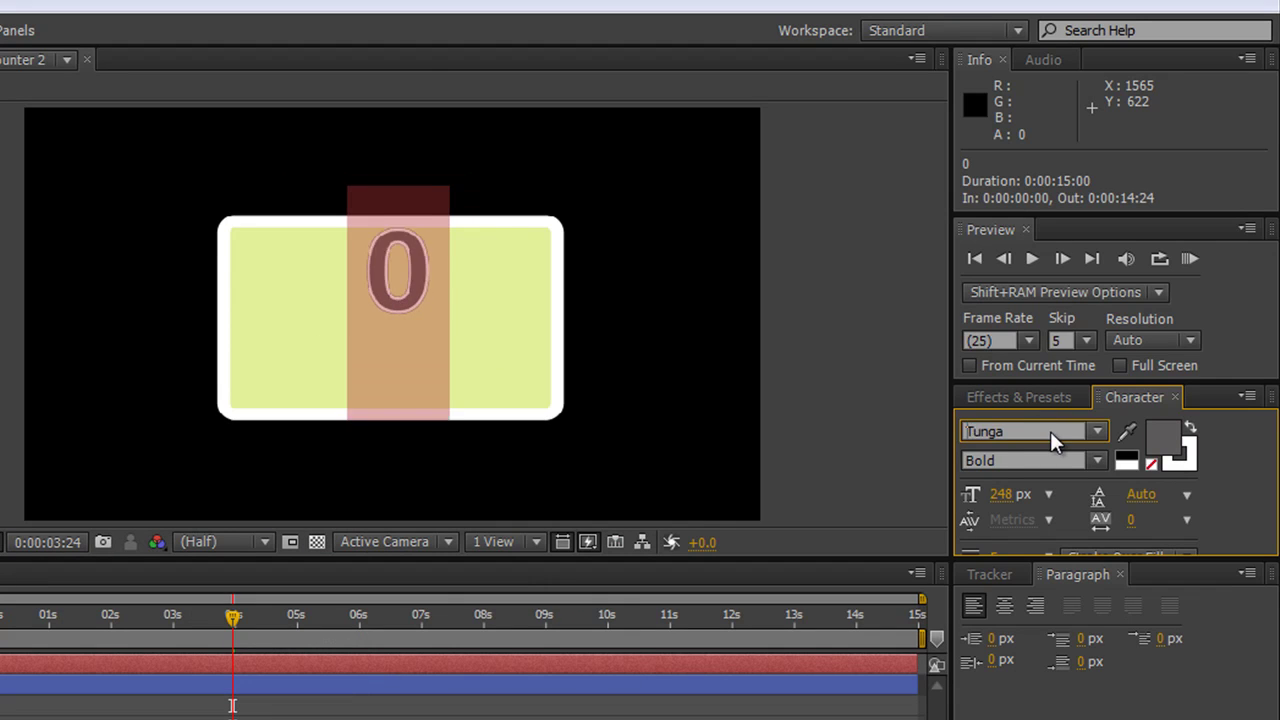
key(Return)
key(Down)
key(Down)
key(Down)
key(Down)
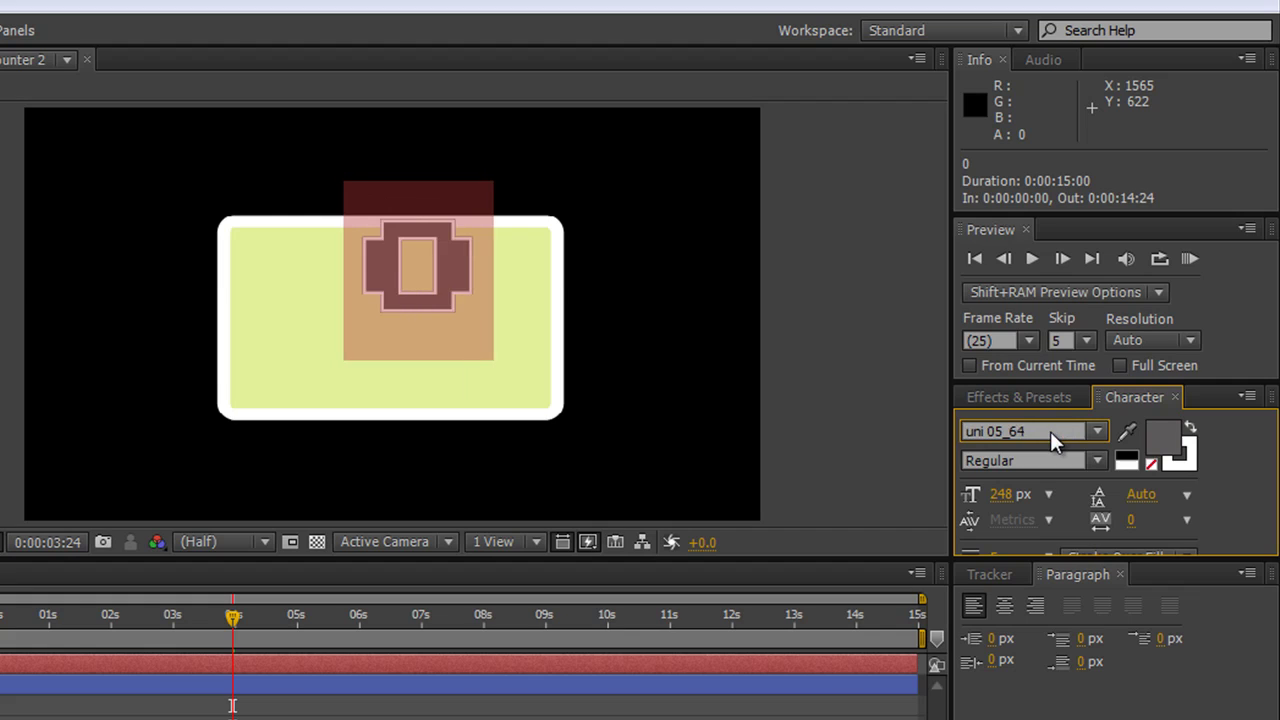
key(Down)
key(Down)
key(Down)
drag(996, 494, 988, 494)
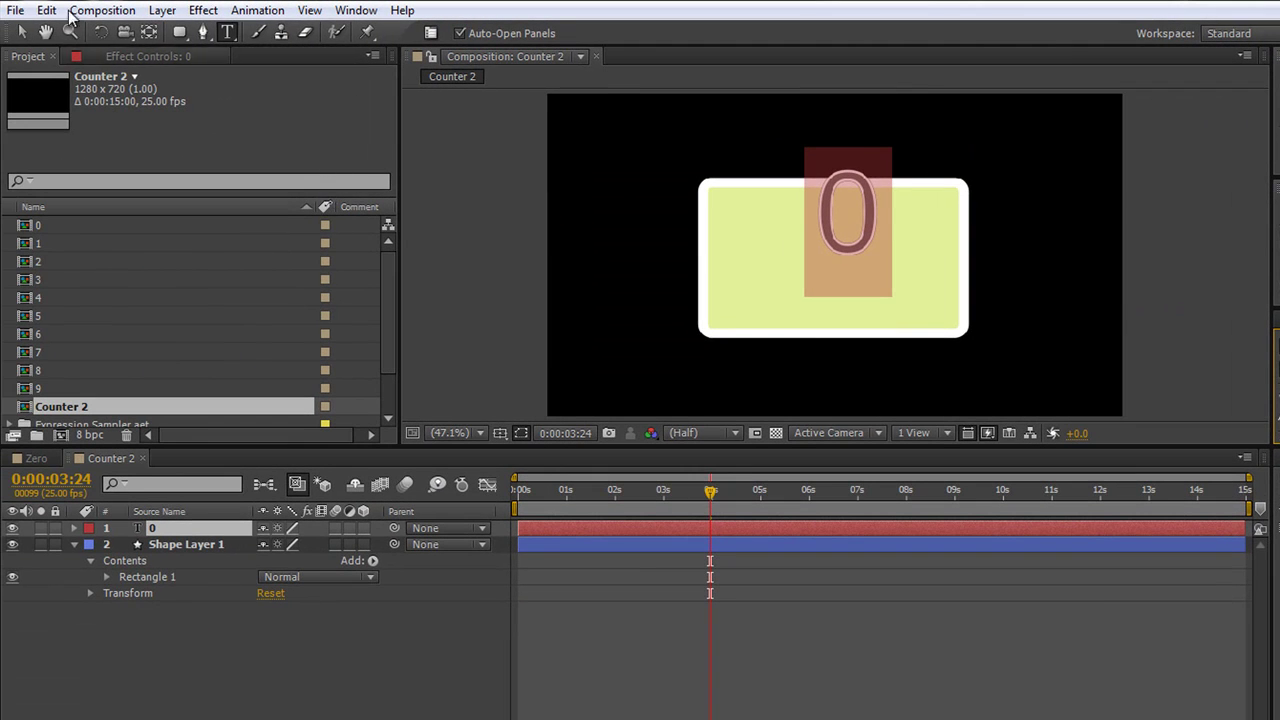
Move the 0 digit down to the centre of the card.
click(20, 31)
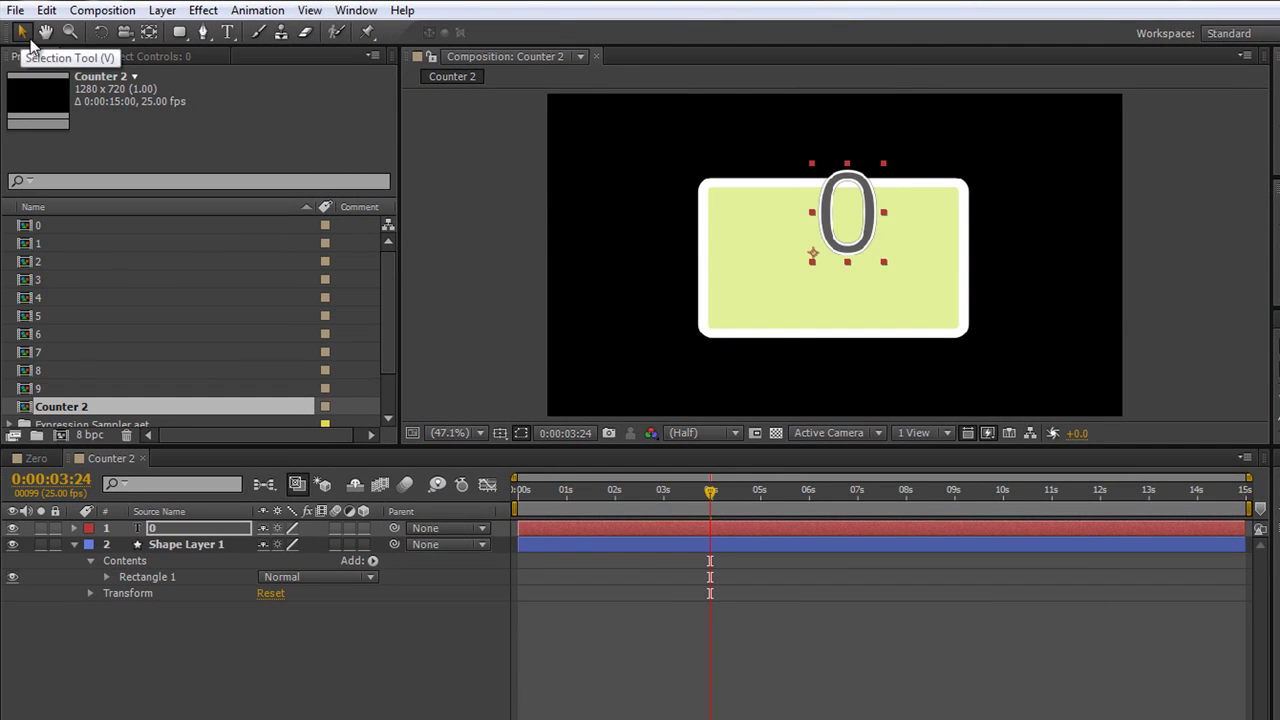
drag(843, 236, 839, 281)
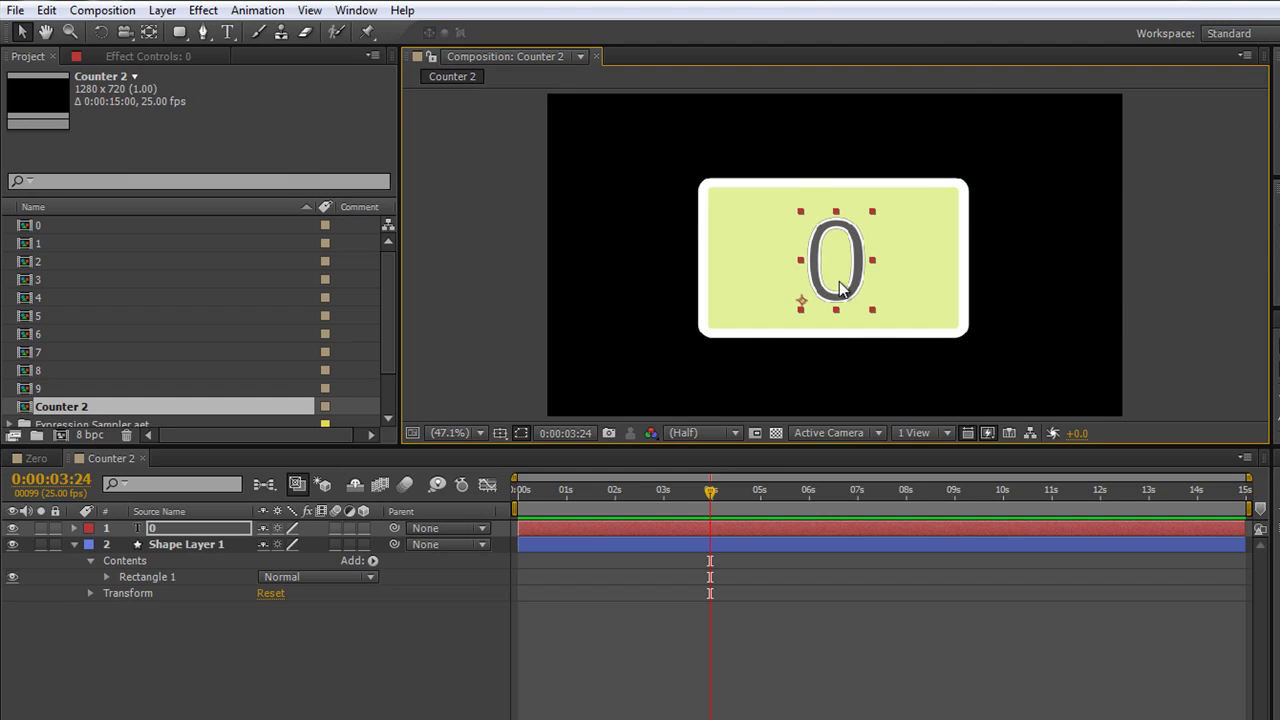
click(74, 544)
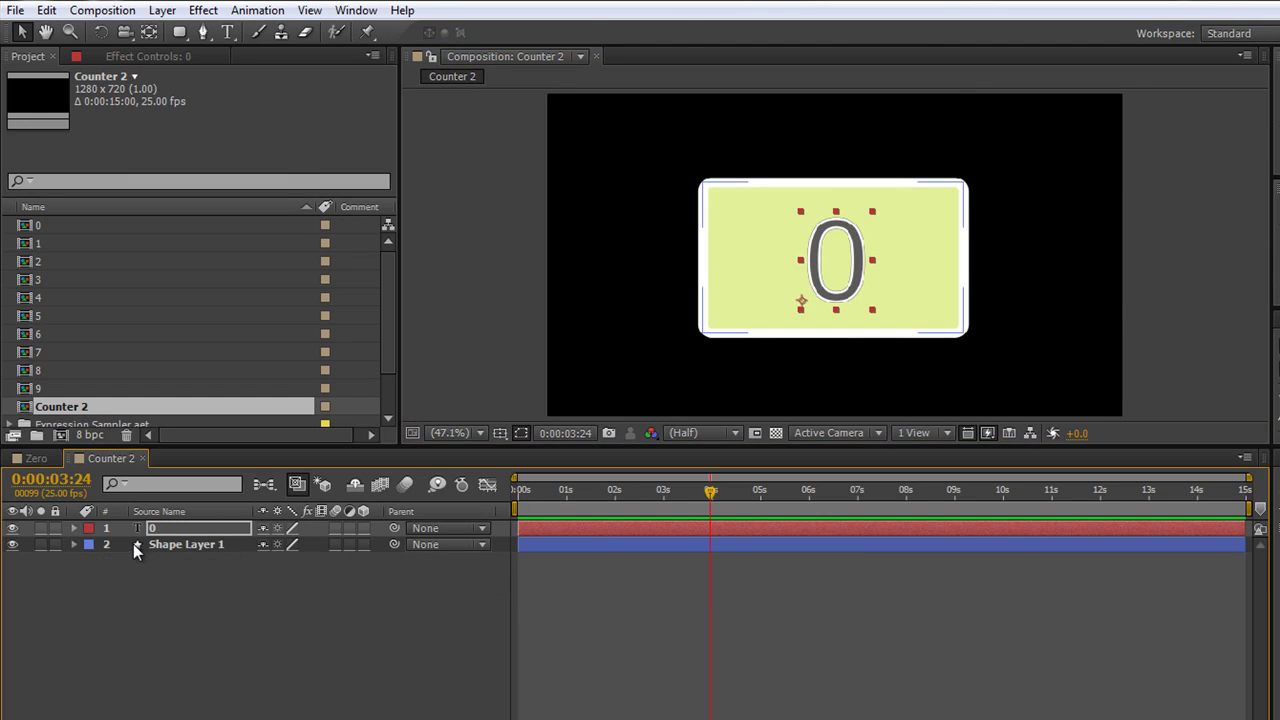
Pre-compose the digit and card layers into a composition named 'Layer 0'.
click(155, 543)
key(ctrl+a)
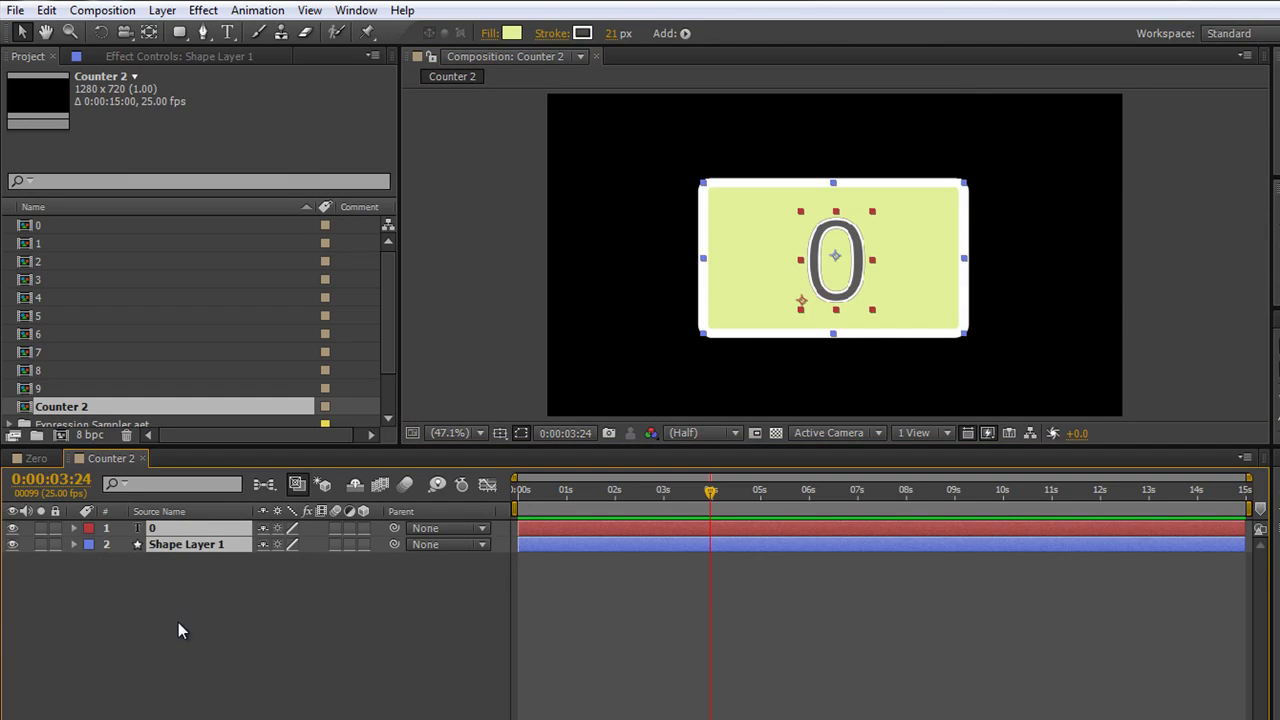
right_click(174, 541)
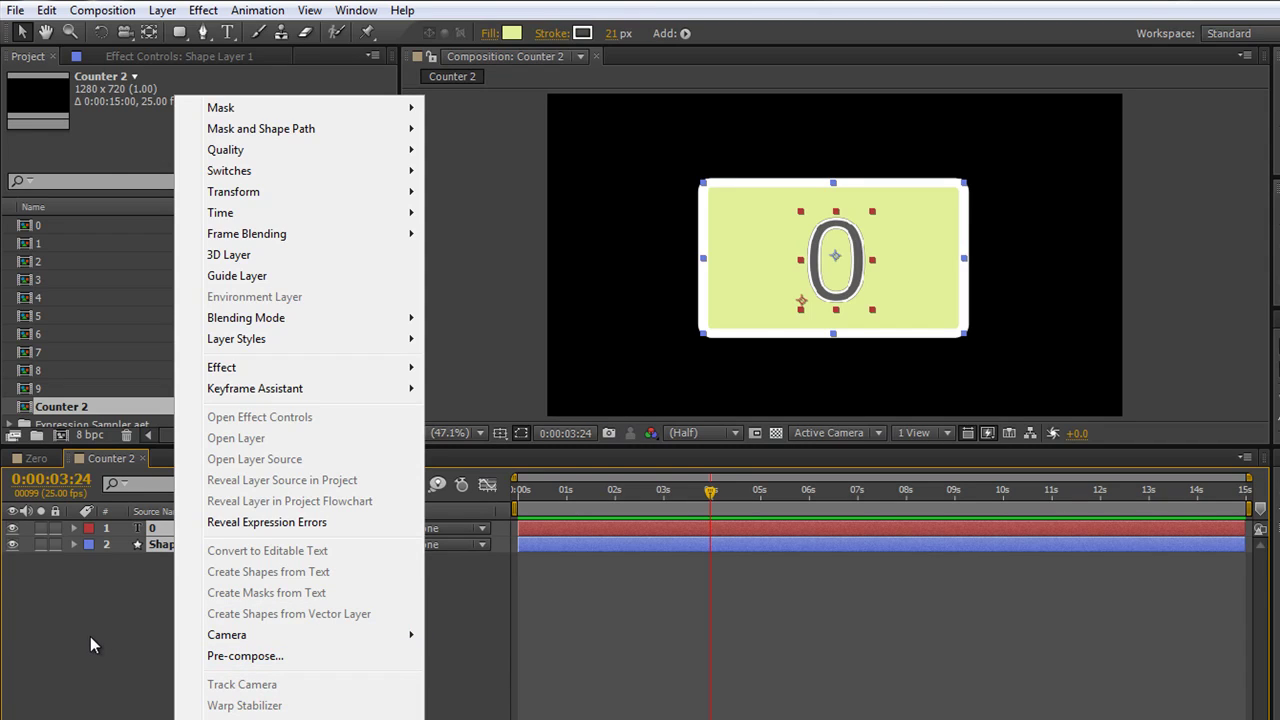
click(162, 10)
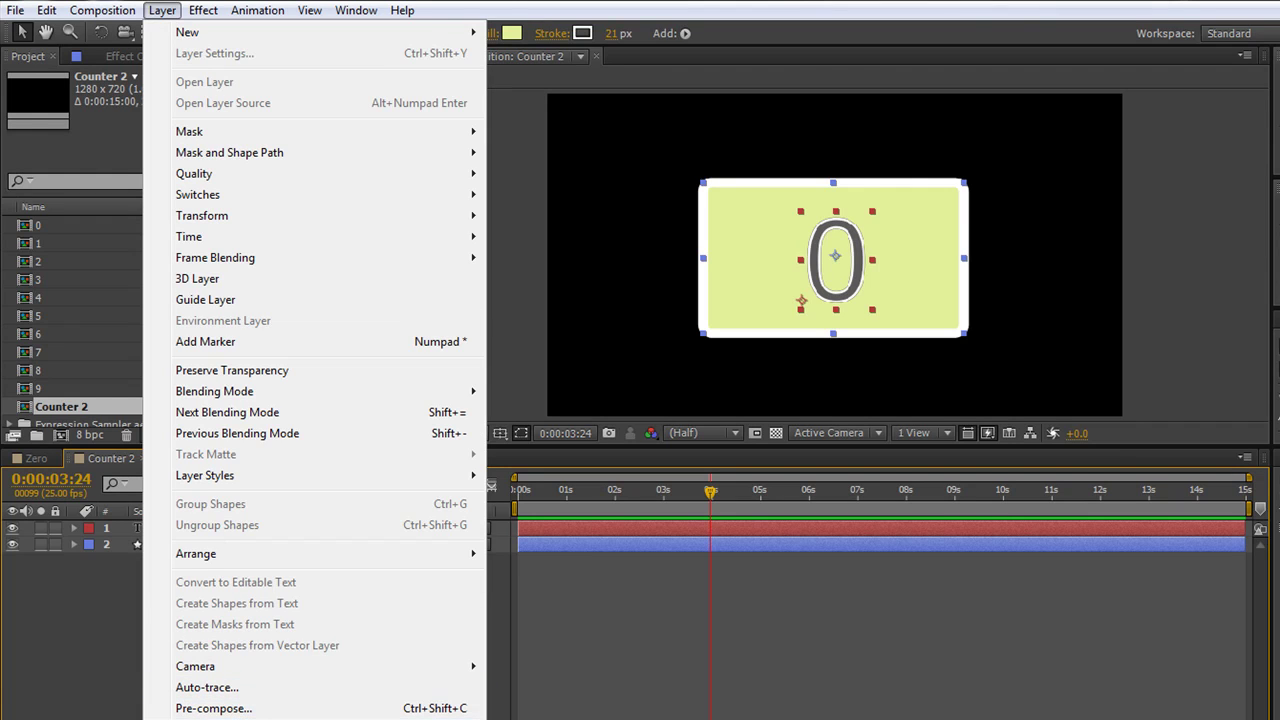
click(420, 709)
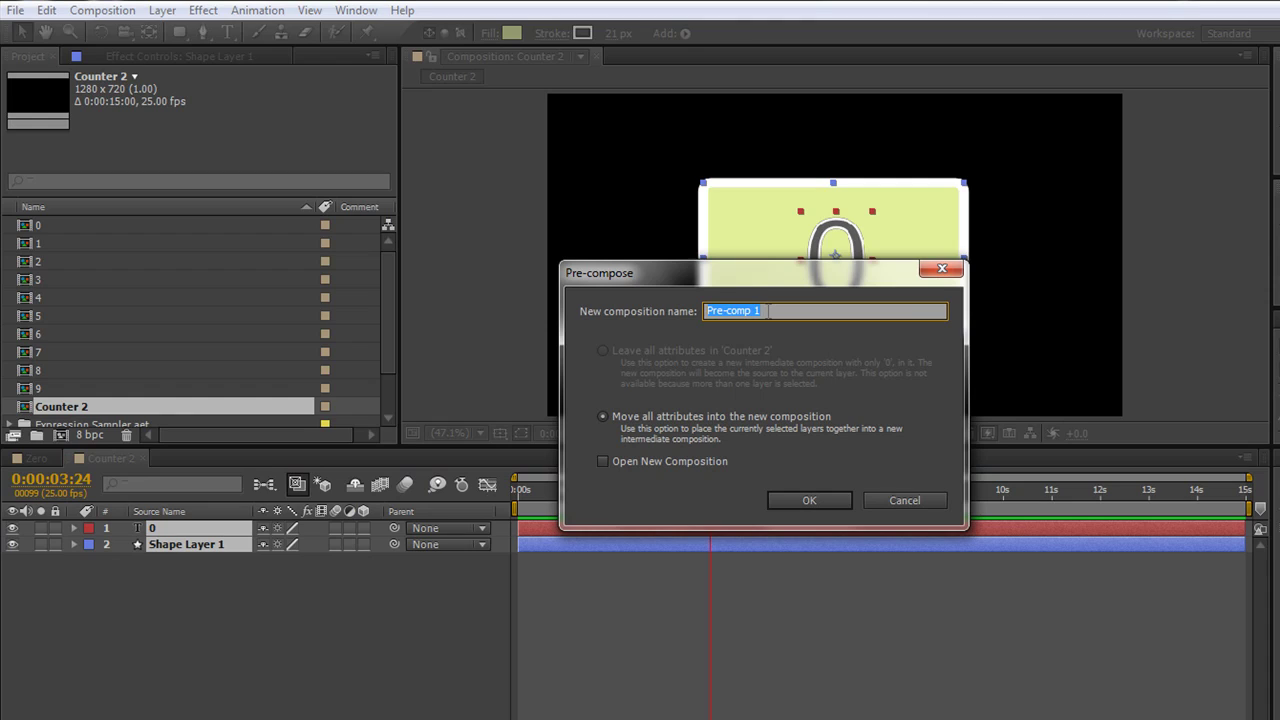
text(Layuer)
key(BackSpace)
key(BackSpace)
key(BackSpace)
text(er 0)
click(830, 497)
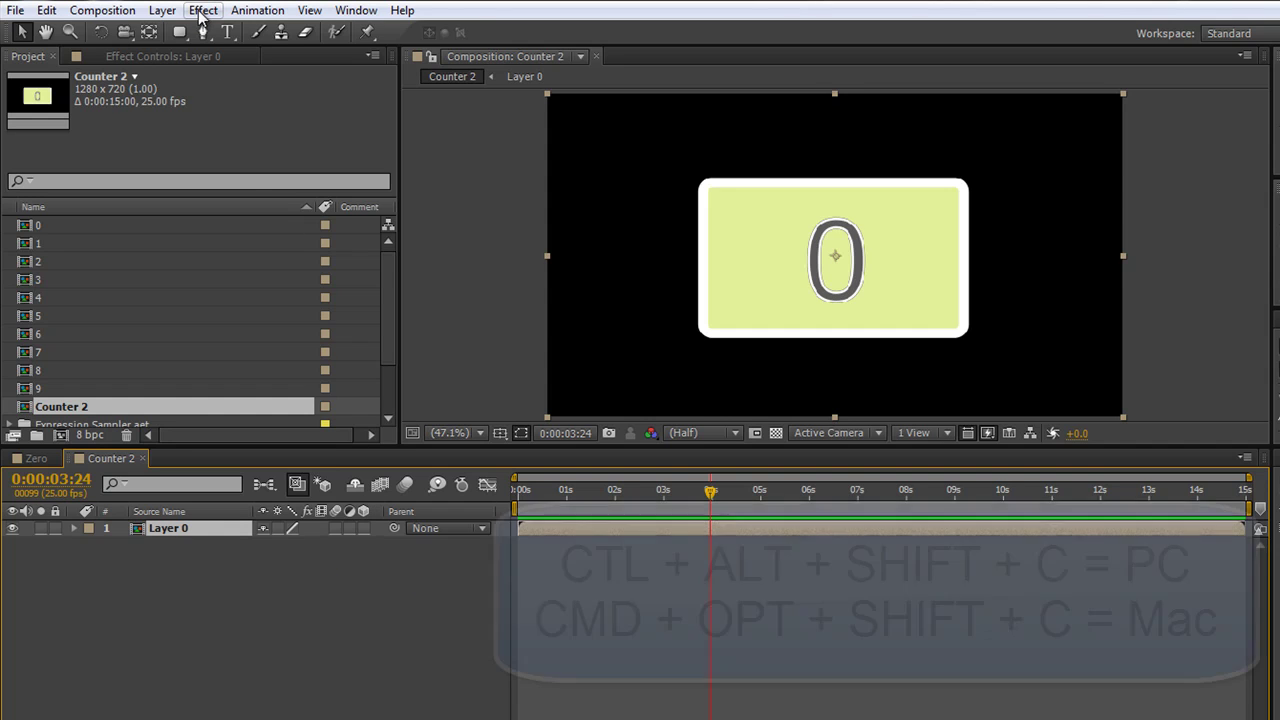
Add a Camera 1 layer with the default 50mm preset, accepting the 2D-layers warning.
click(163, 11)
mouse_move(170, 38)
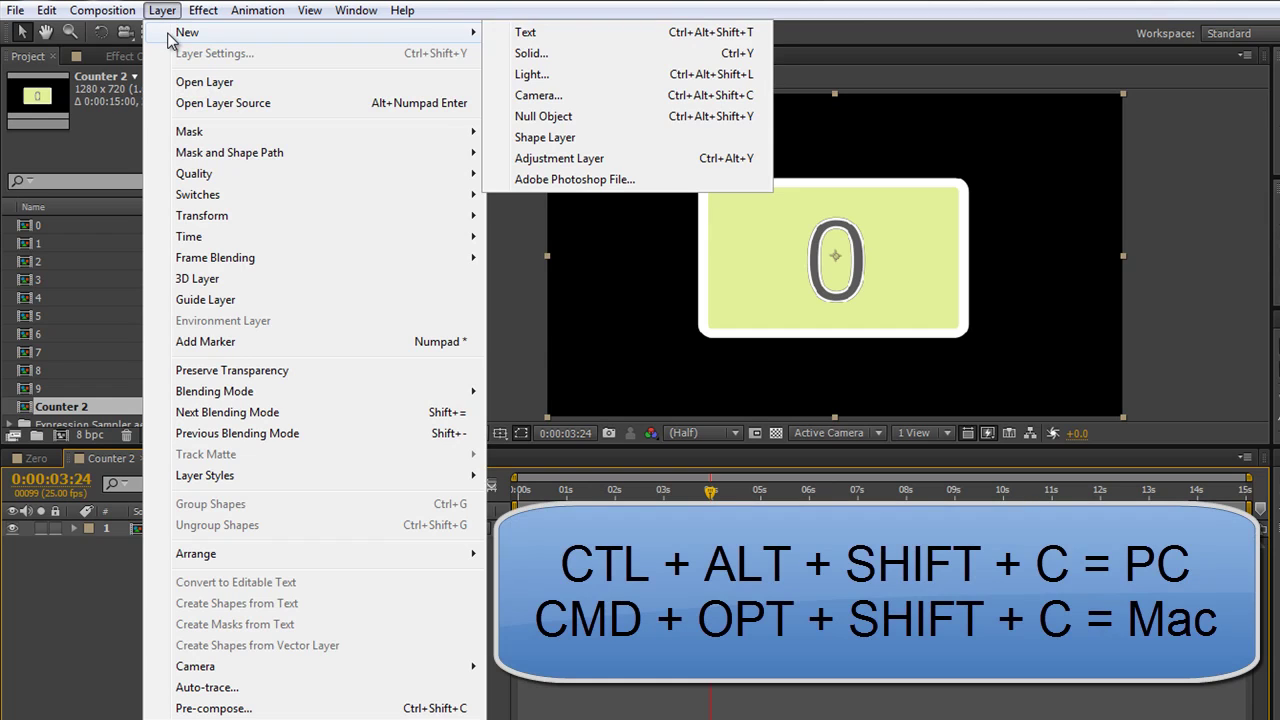
click(538, 95)
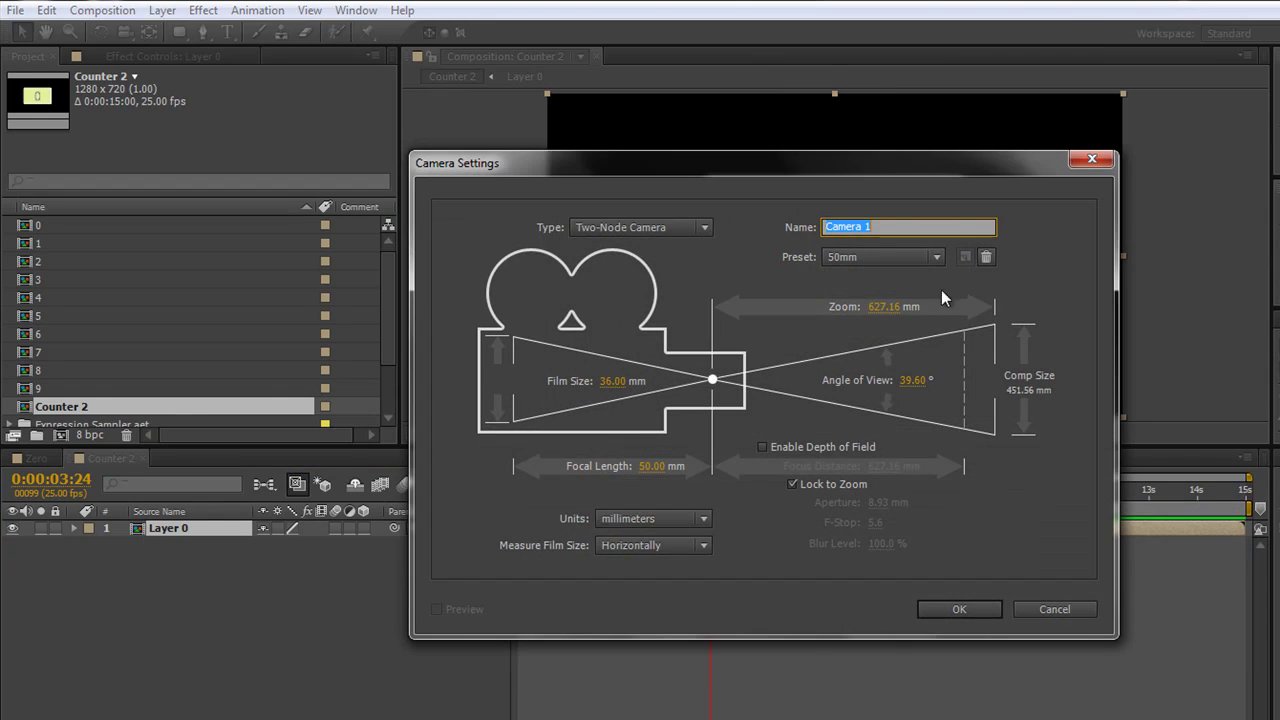
click(959, 610)
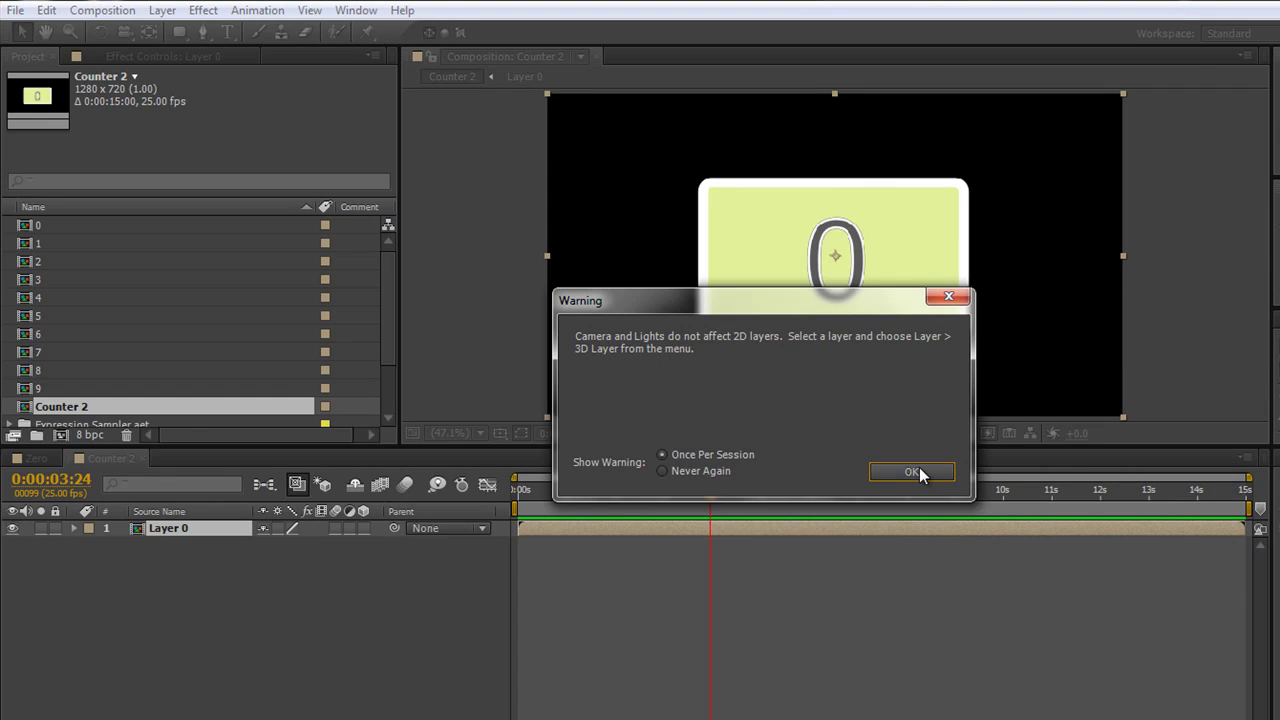
click(919, 467)
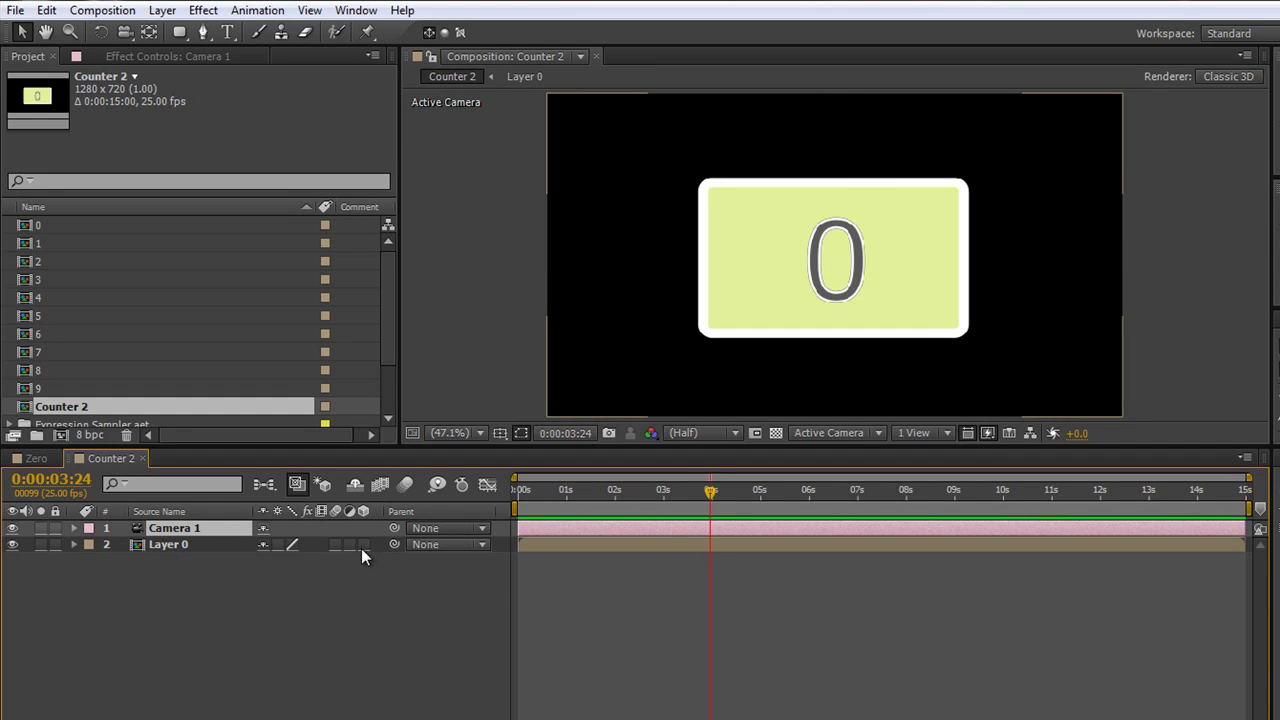
Make Layer 0 a 3D layer and orbit Camera 1 to see the card at an angle.
click(362, 545)
key(c)
drag(757, 269, 874, 273)
Set Layer 0's anchor point to 640, 360, 501 and orbit the camera to view the offset card.
click(170, 544)
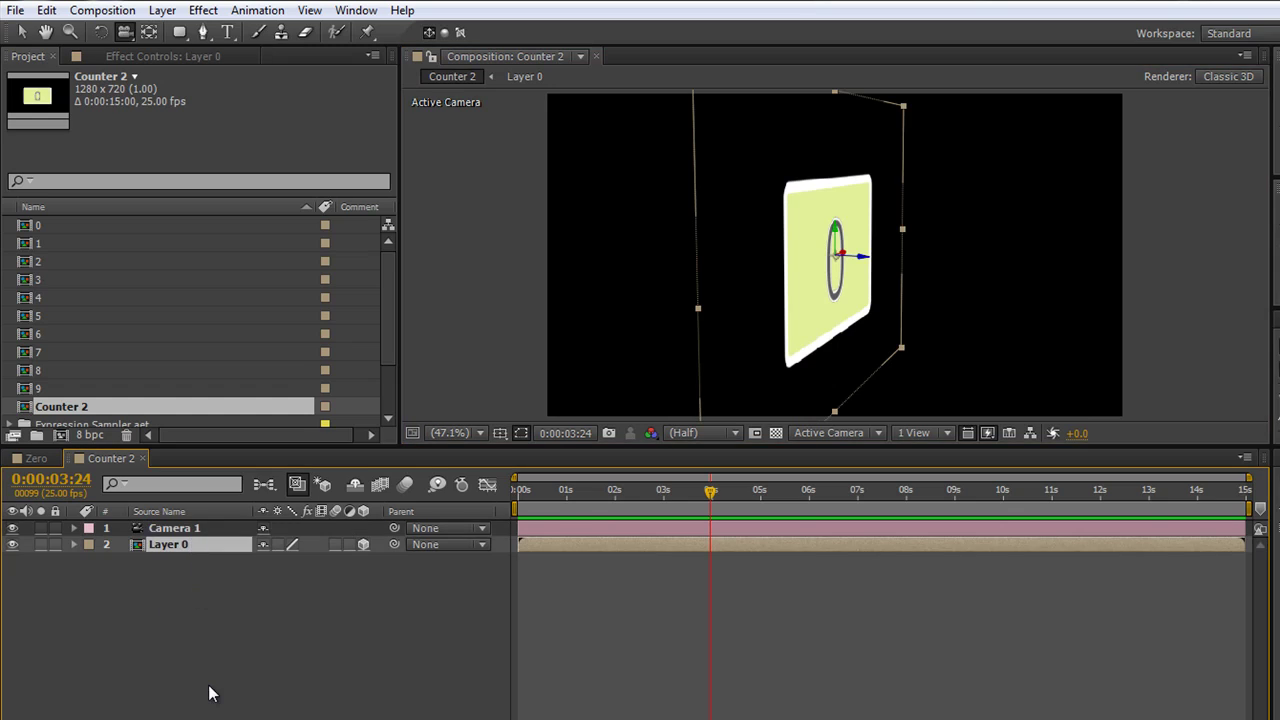
key(a)
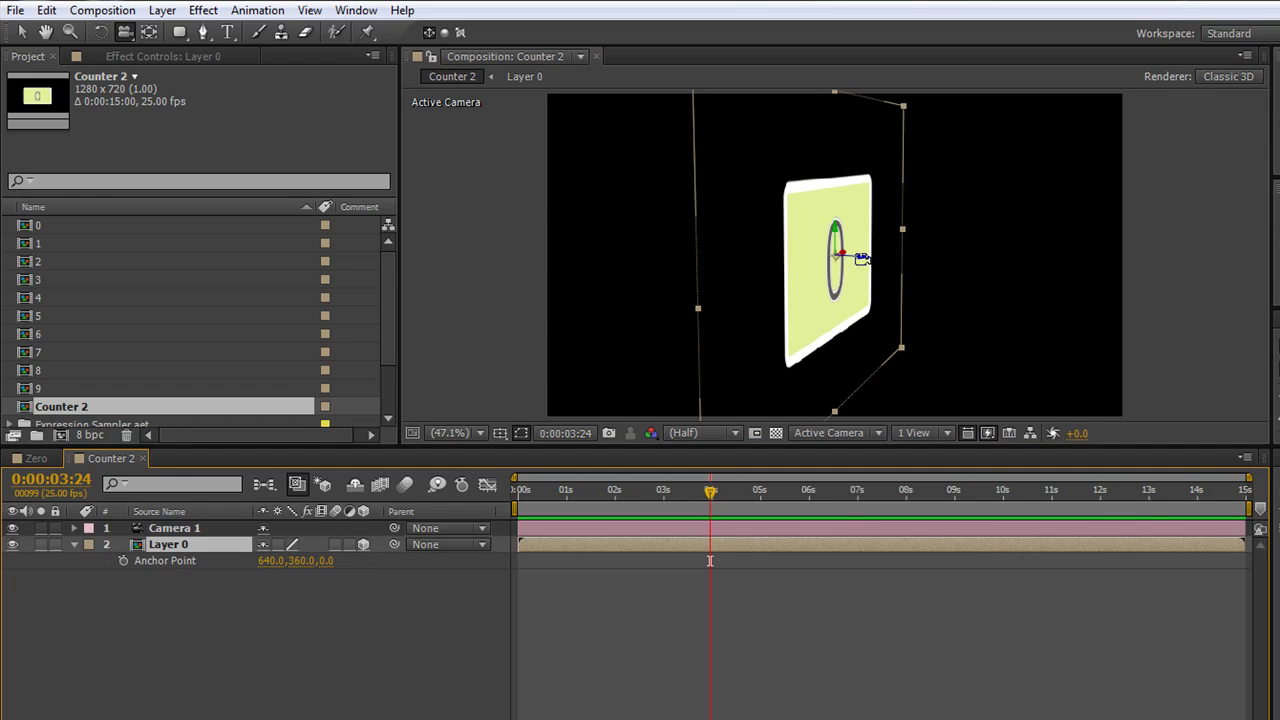
key(v)
drag(328, 561, 895, 680)
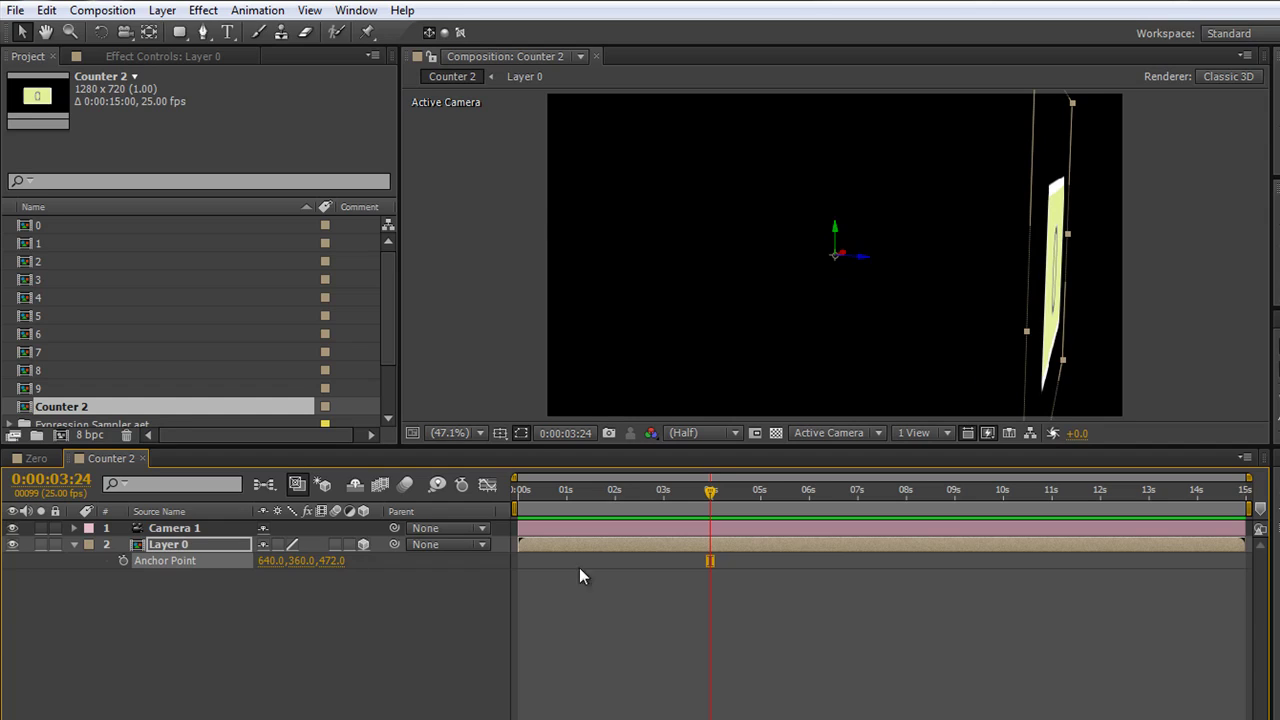
drag(329, 566, 362, 570)
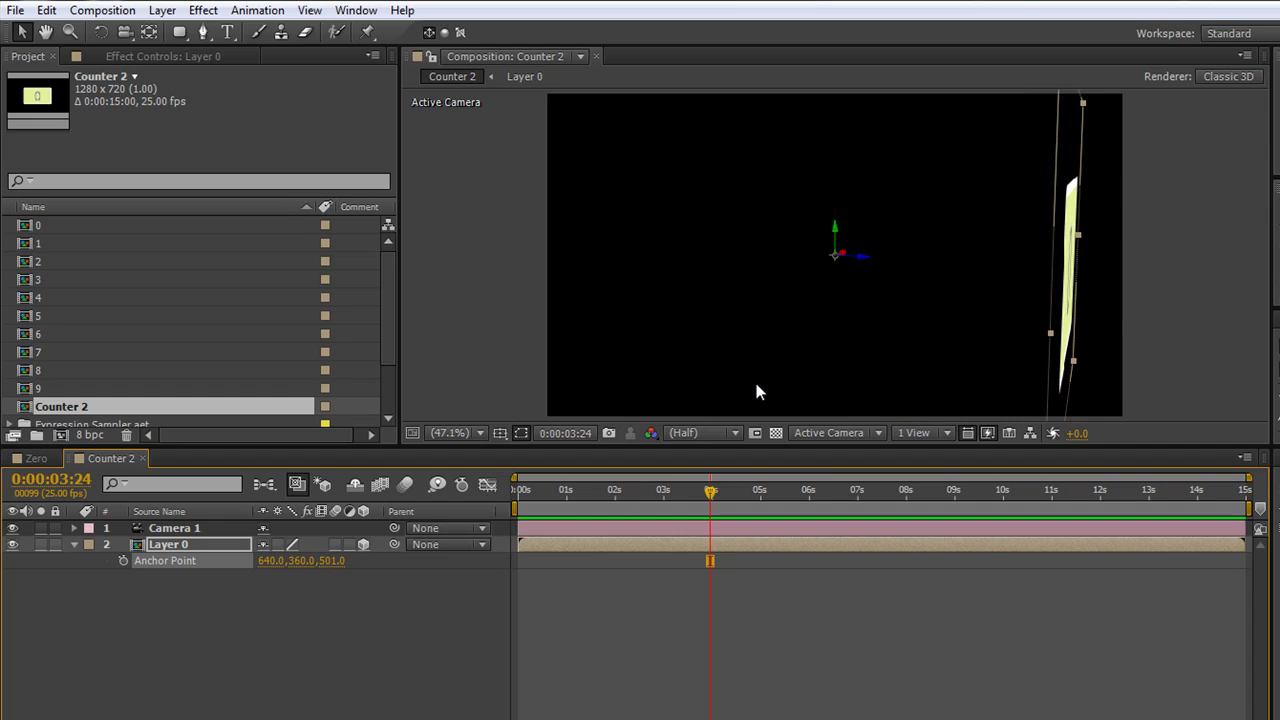
key(c)
mouse_move(820, 312)
mouse_down()
mouse_move(843, 306)
mouse_move(829, 306)
mouse_up()
click(191, 543)
Show Layer 0's orientation and rotation, and scrub X Rotation, leaving a 0° keyframe.
key(r)
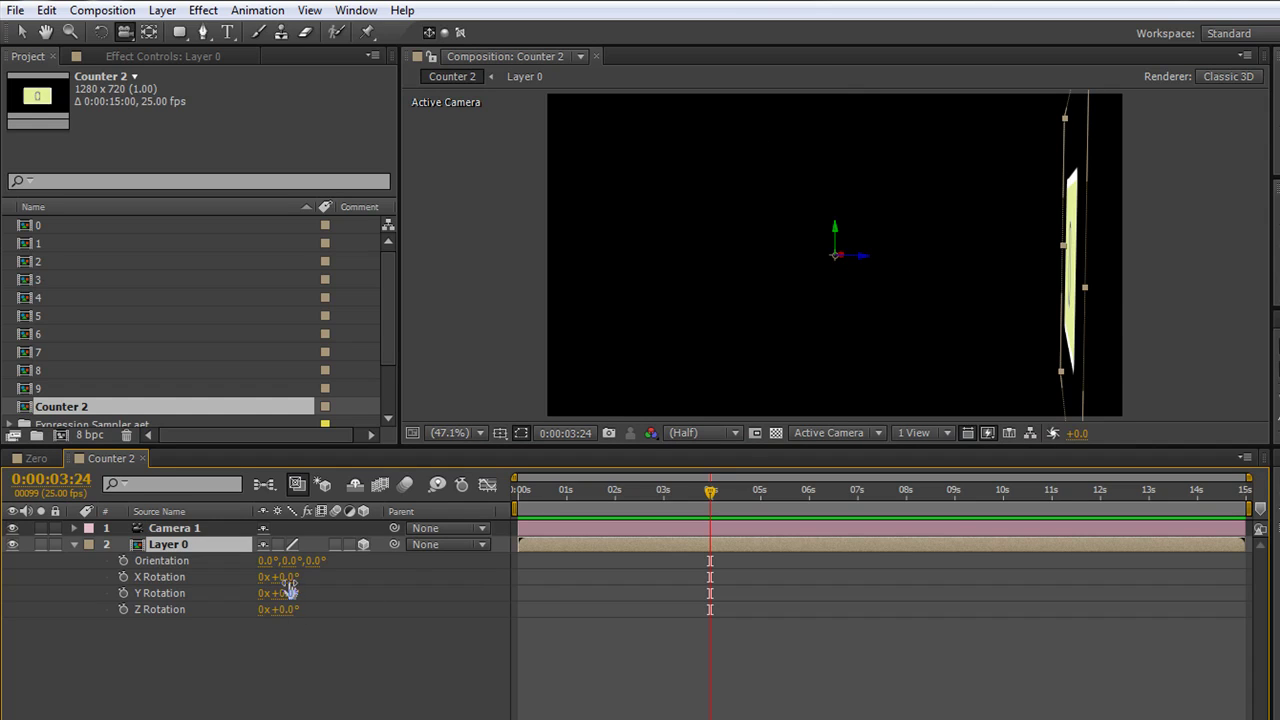
drag(282, 577, 286, 634)
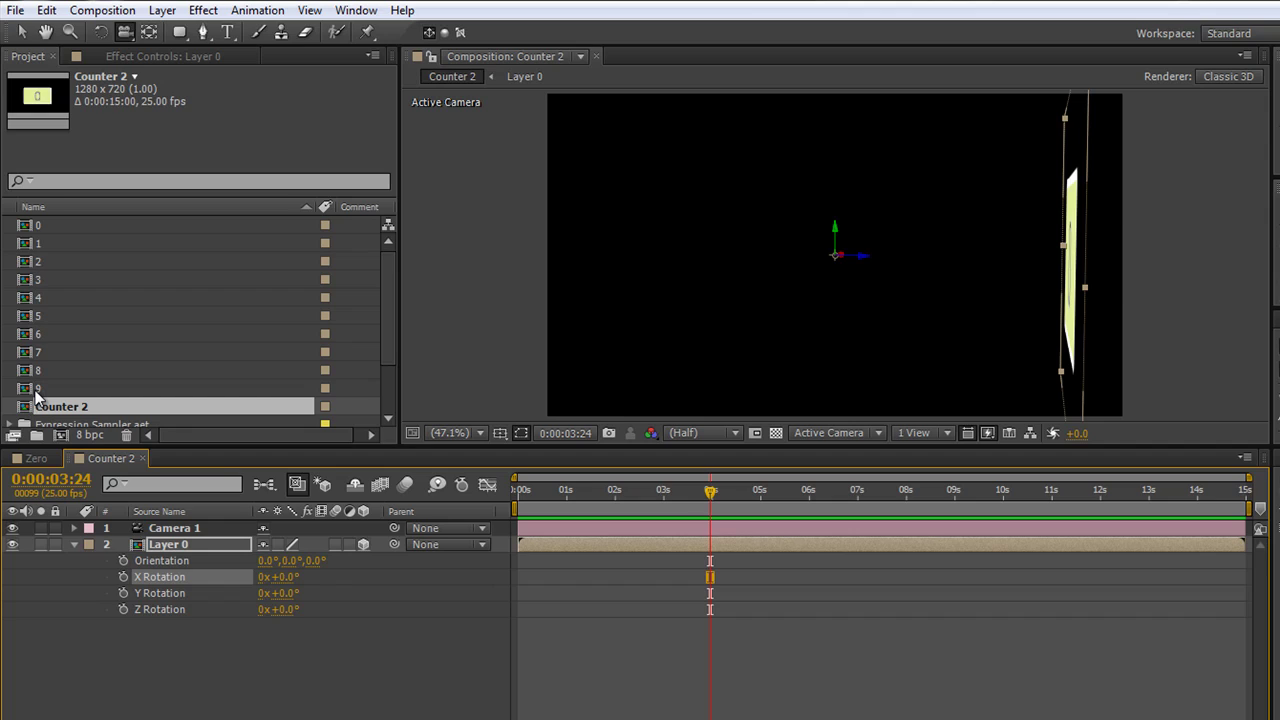
Inspect the Layer 0 precomp, then duplicate the card in Counter 2 and show its rotation values.
click(175, 545)
double_click(175, 545)
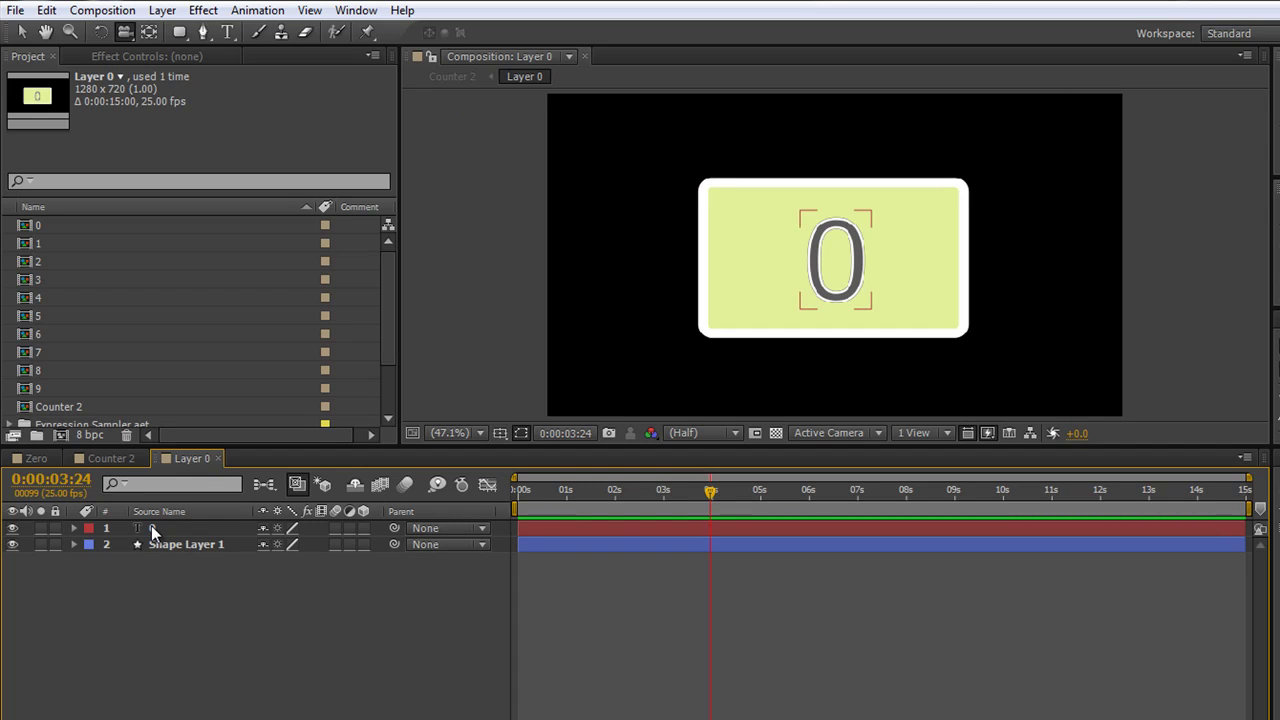
click(118, 459)
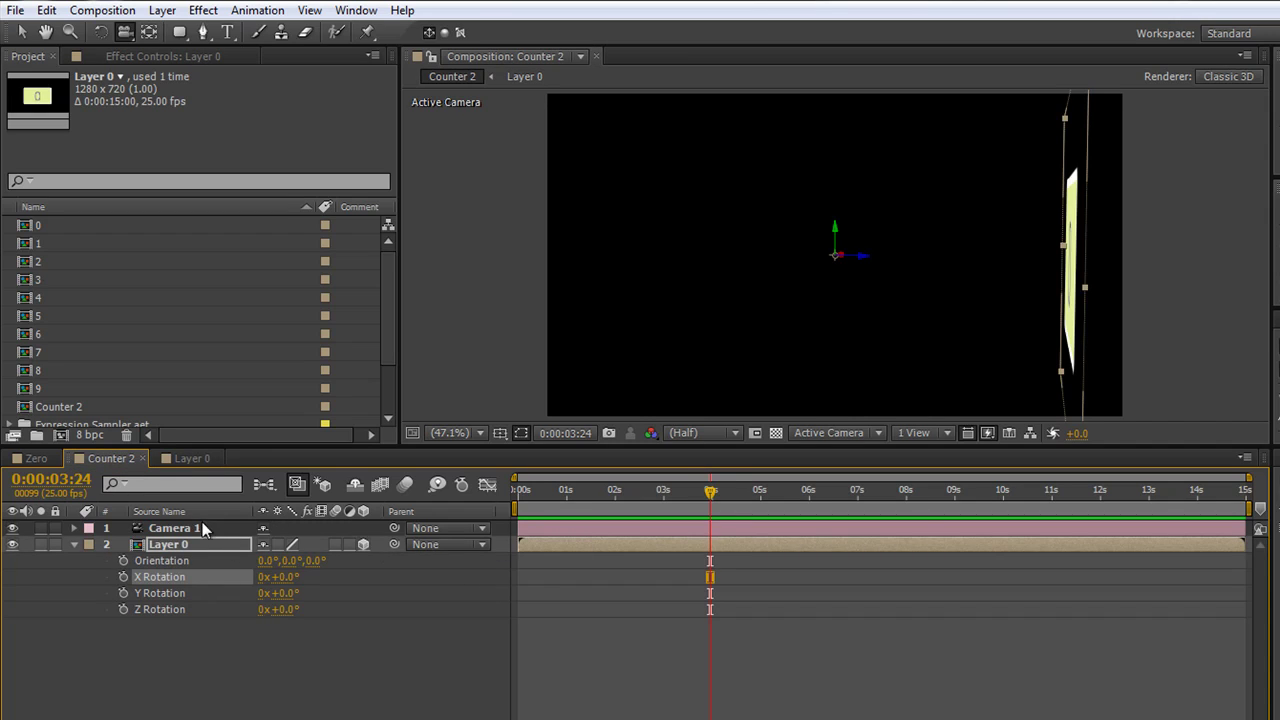
click(187, 683)
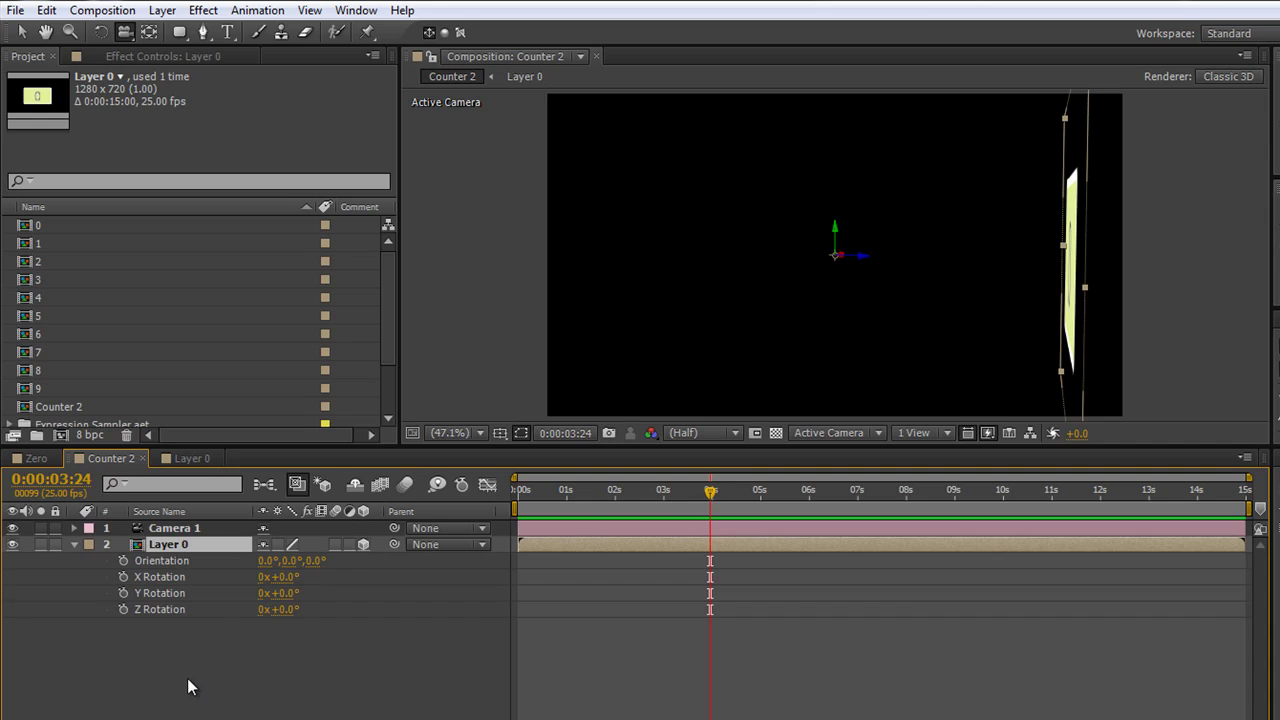
key(ctrl+d)
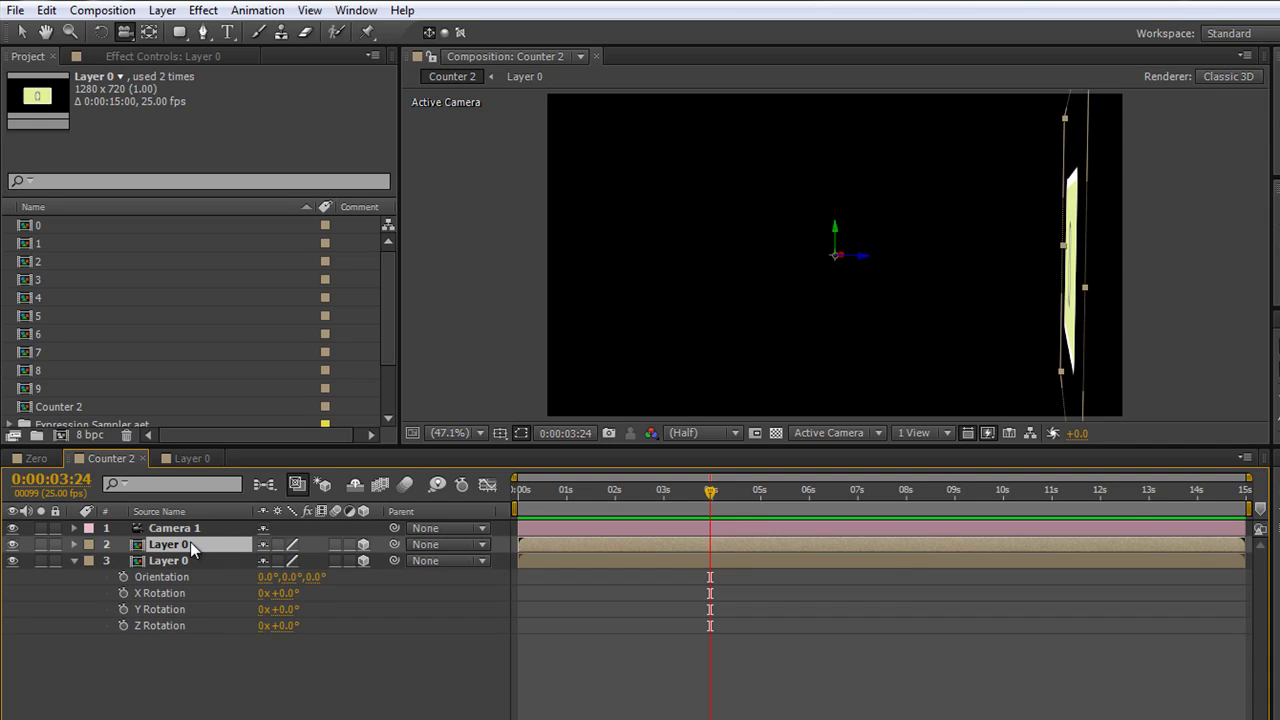
key(r)
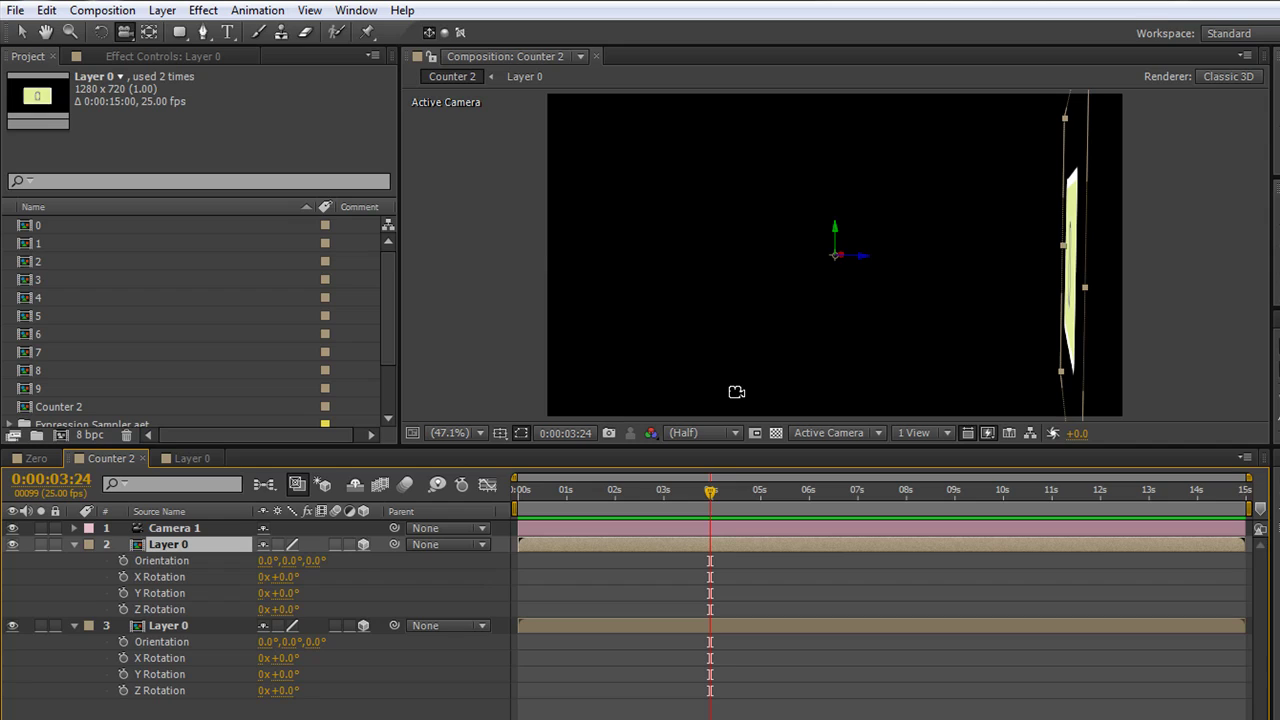
Set the top copy's X Rotation to 360/6, then change it to 360/7 (51.4°).
key(v)
click(286, 579)
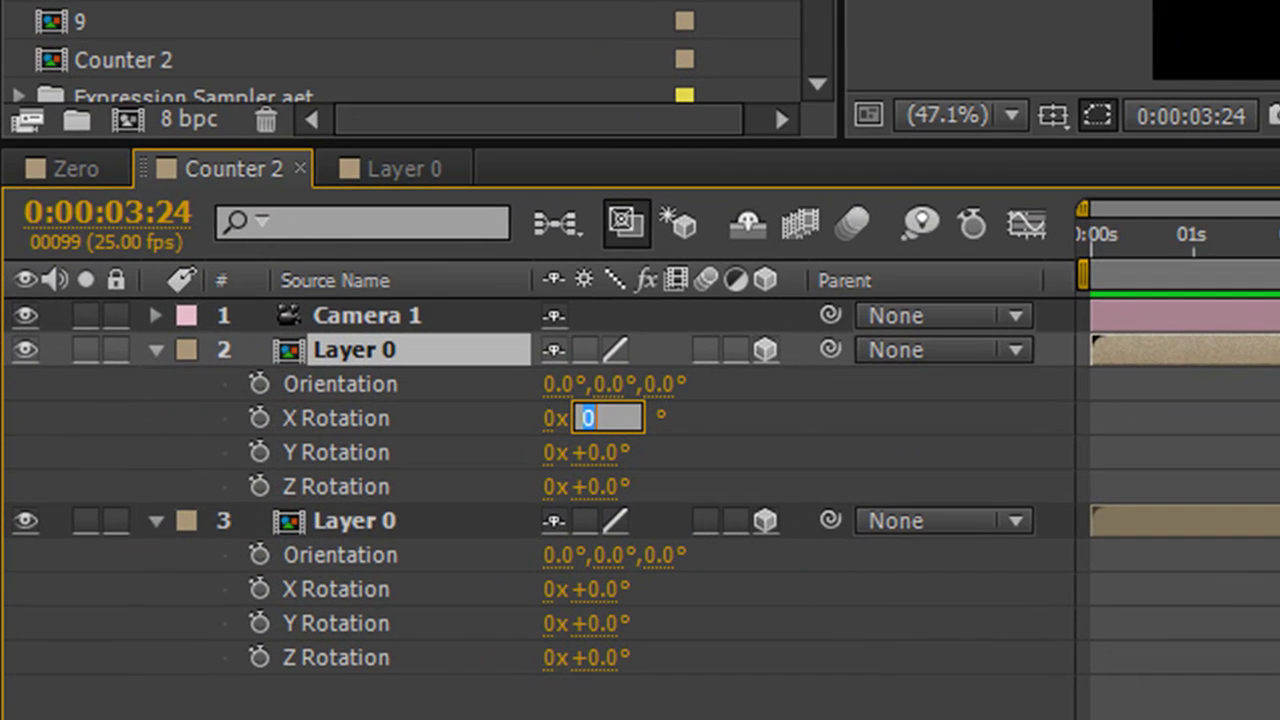
text(360/6)
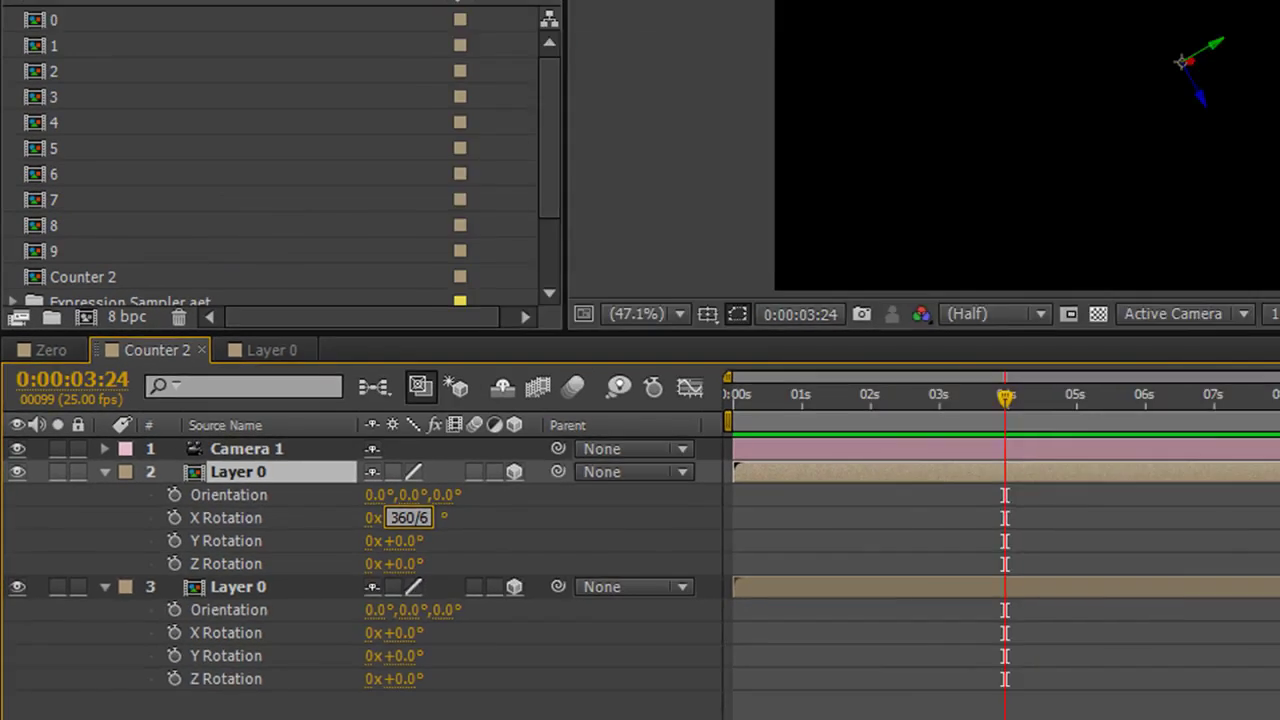
key(Return)
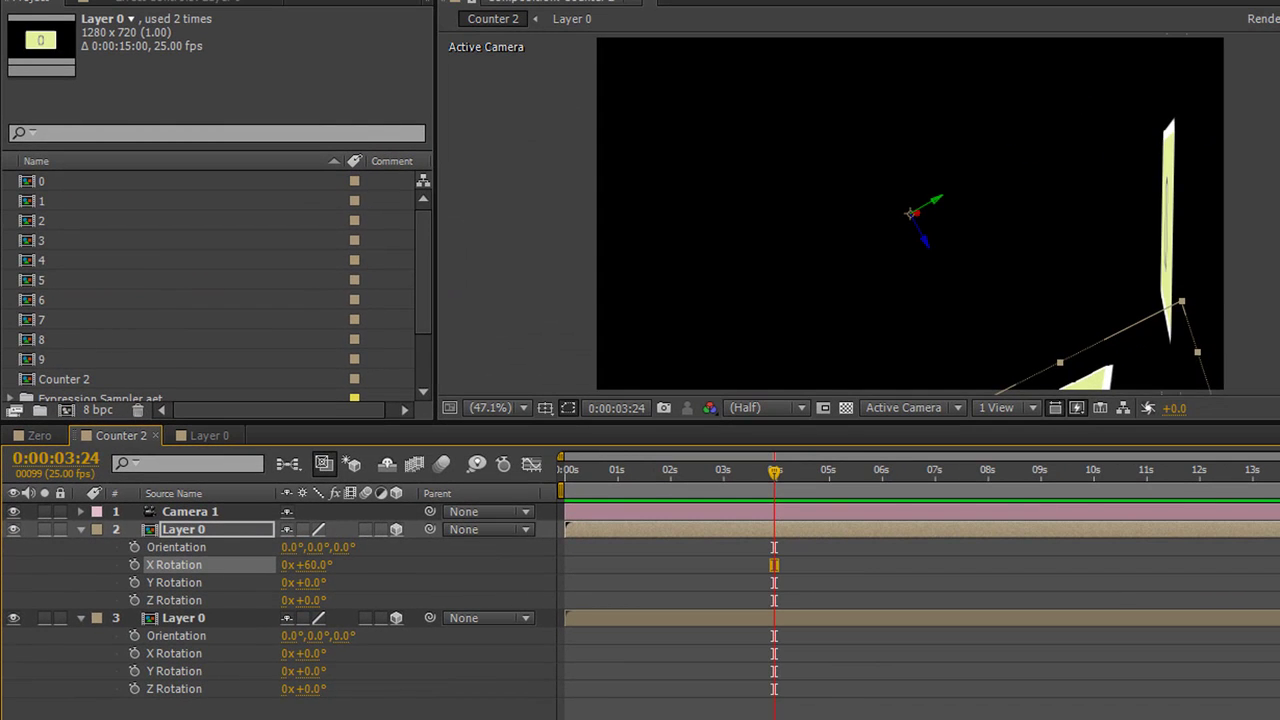
click(308, 566)
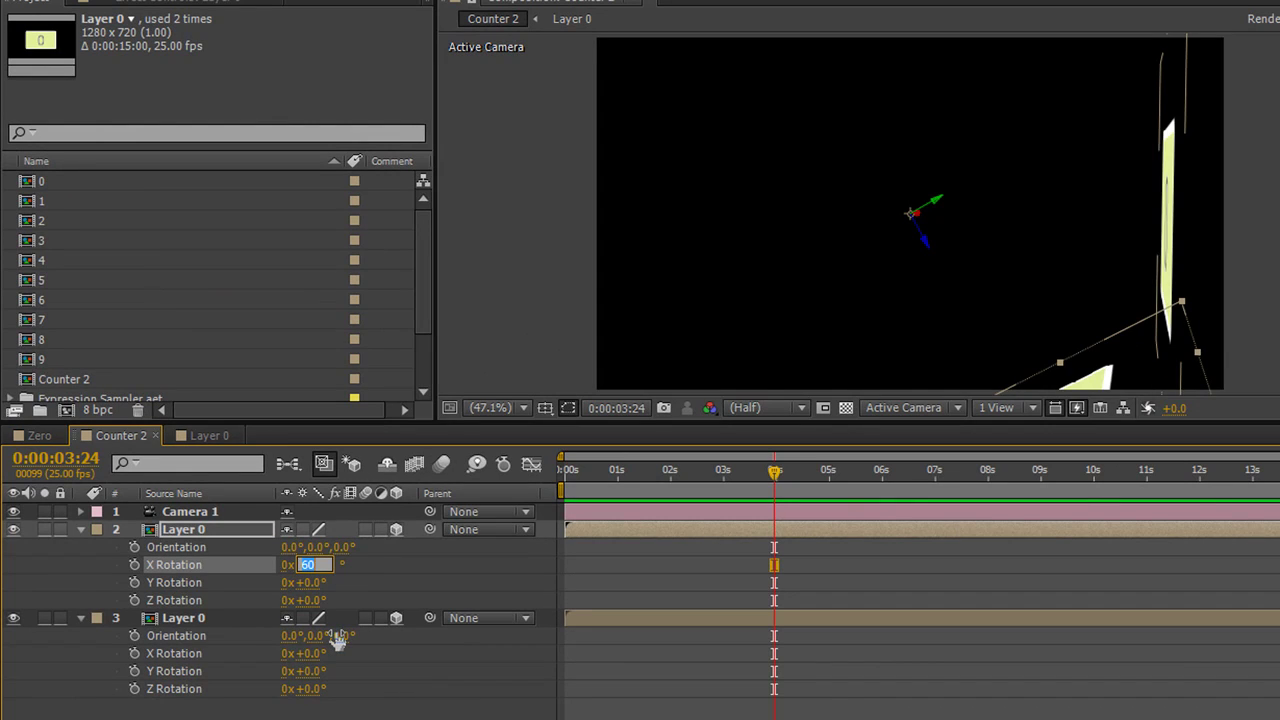
text(360/7)
key(Return)
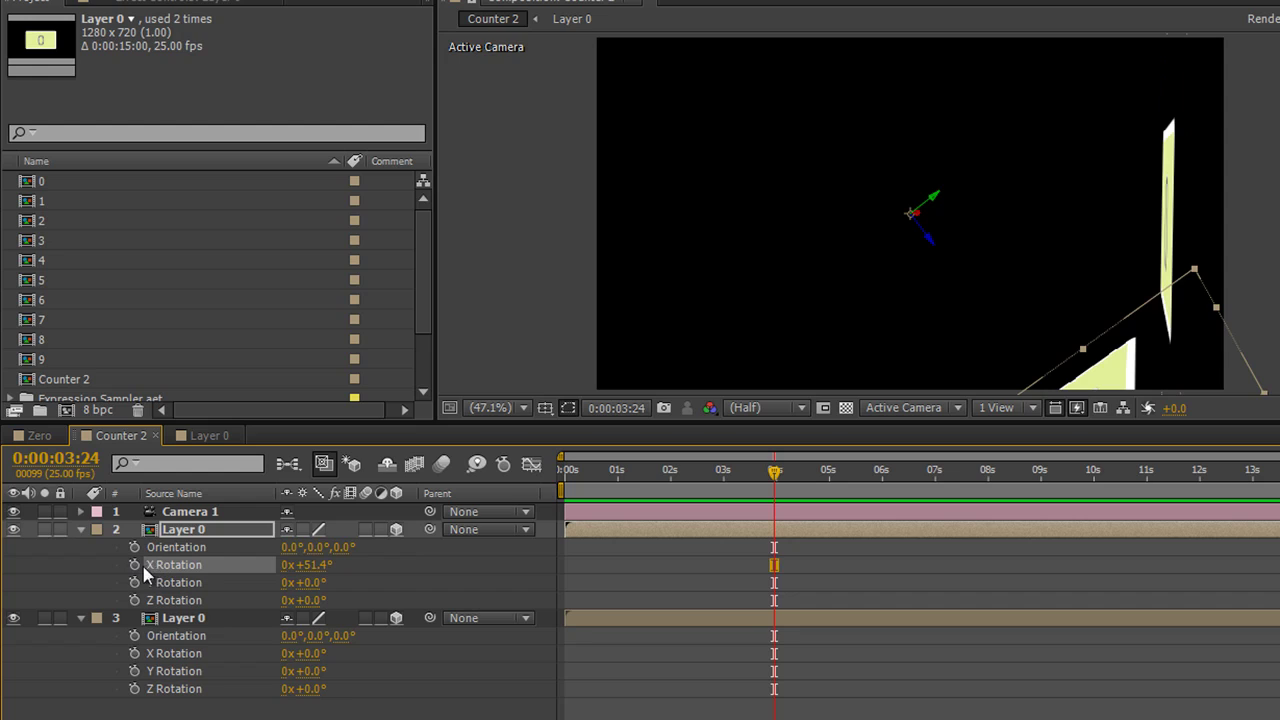
Pick-whip the top card's X Rotation expression to Layer 2's X Rotation and append +36.
alt+click(135, 566)
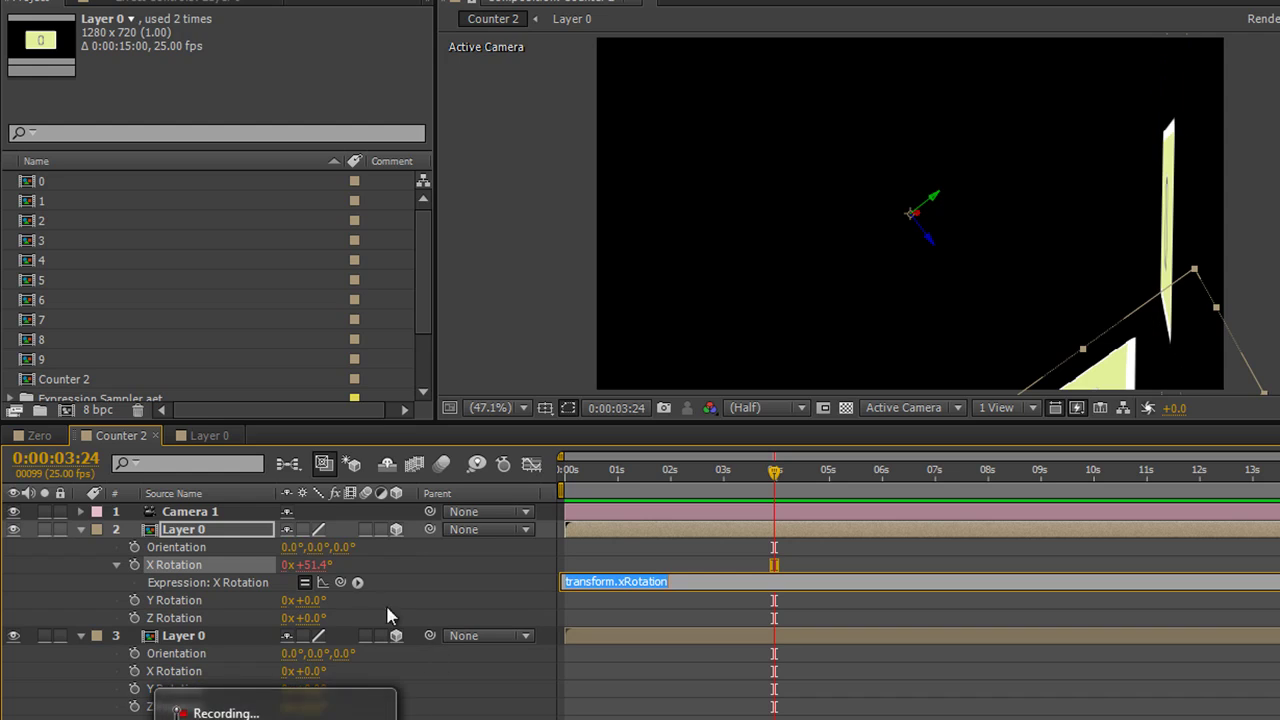
drag(340, 583, 193, 679)
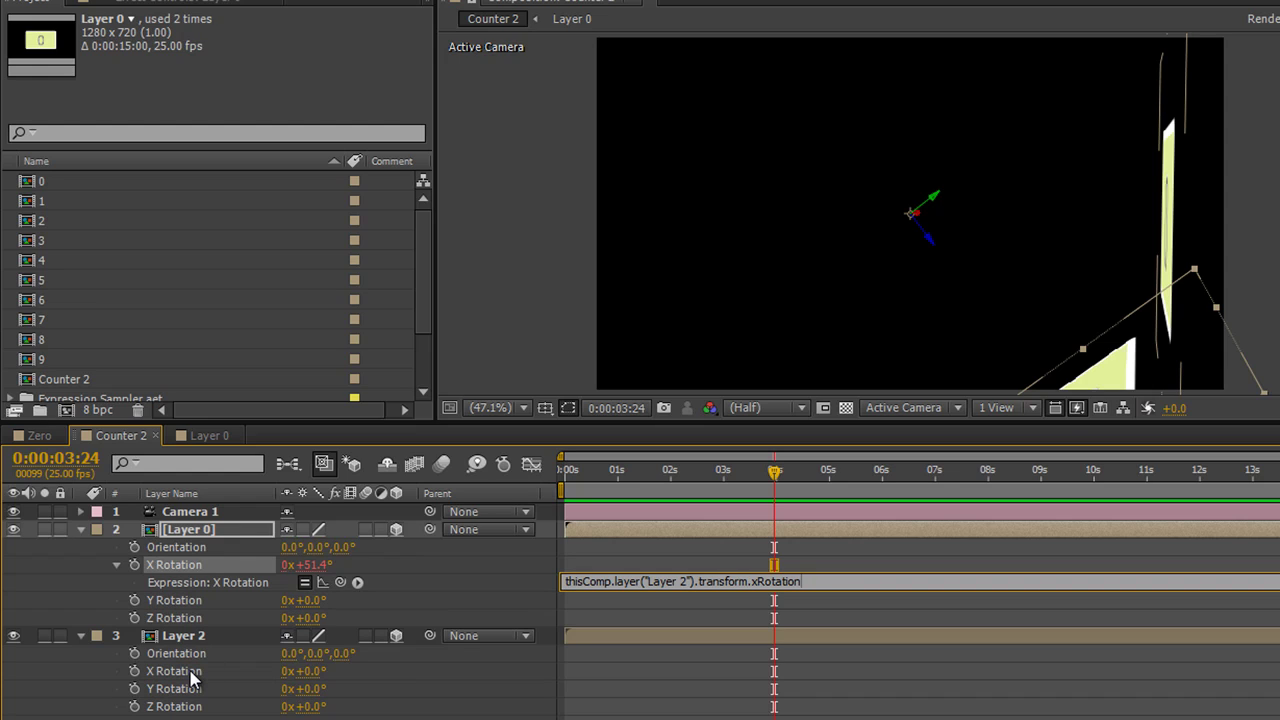
text(+36)
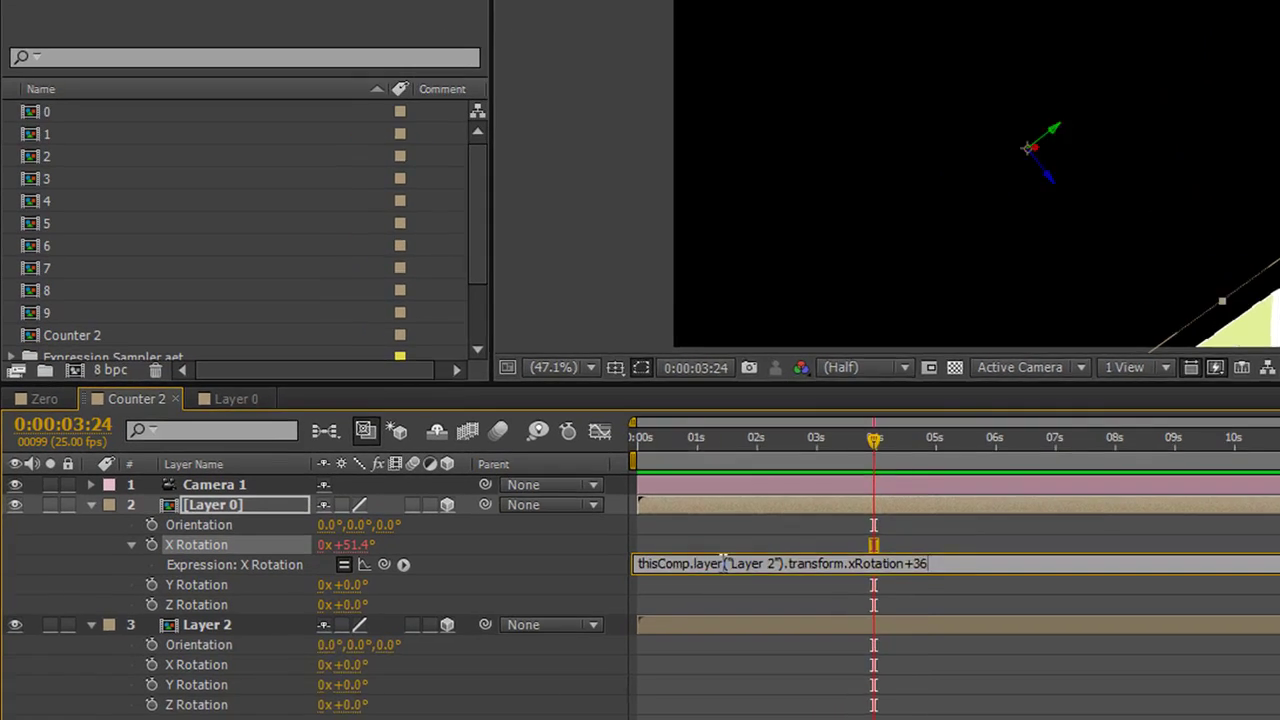
Replace "Layer 2" in the X Rotation expression with index+1.
drag(644, 581, 691, 581)
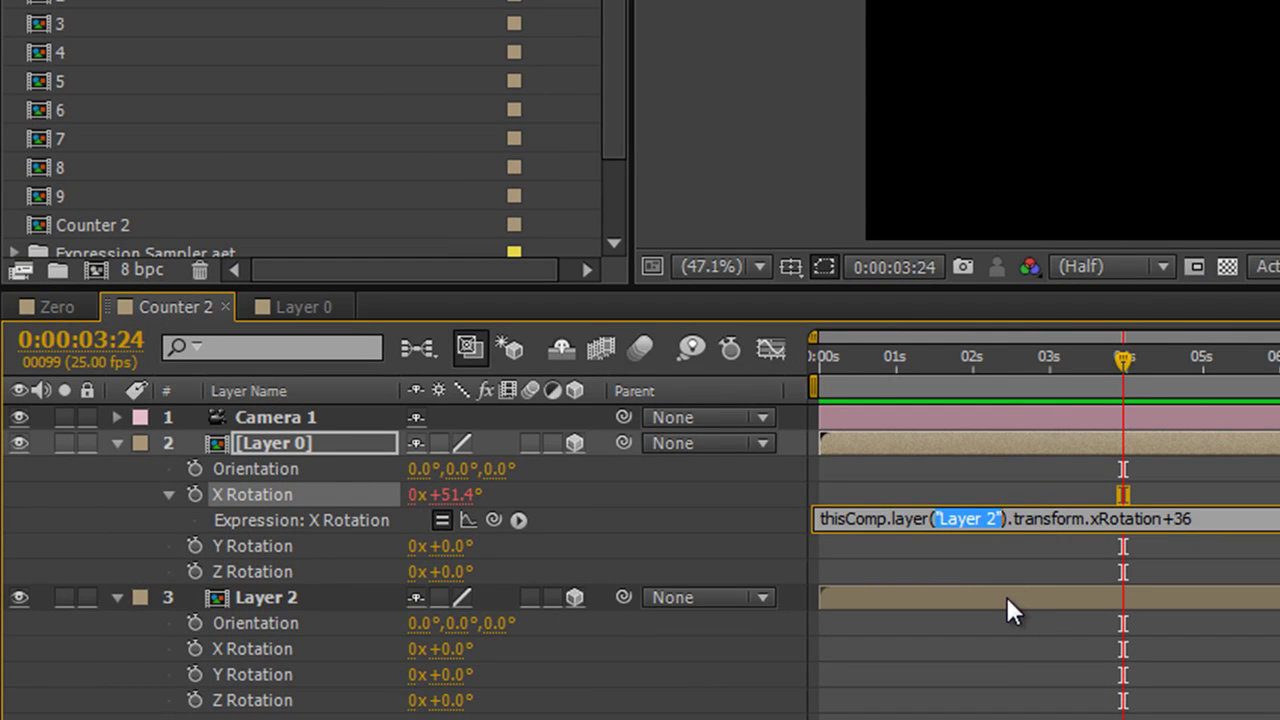
text(index)
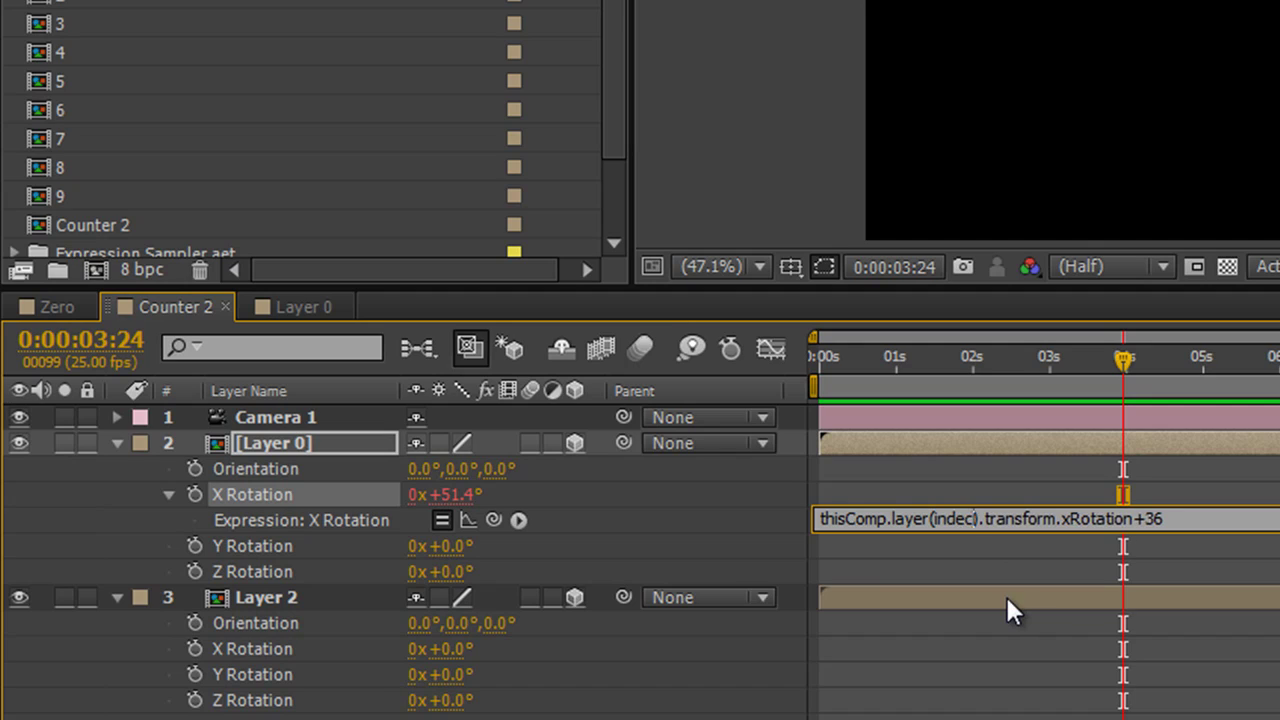
text(+)
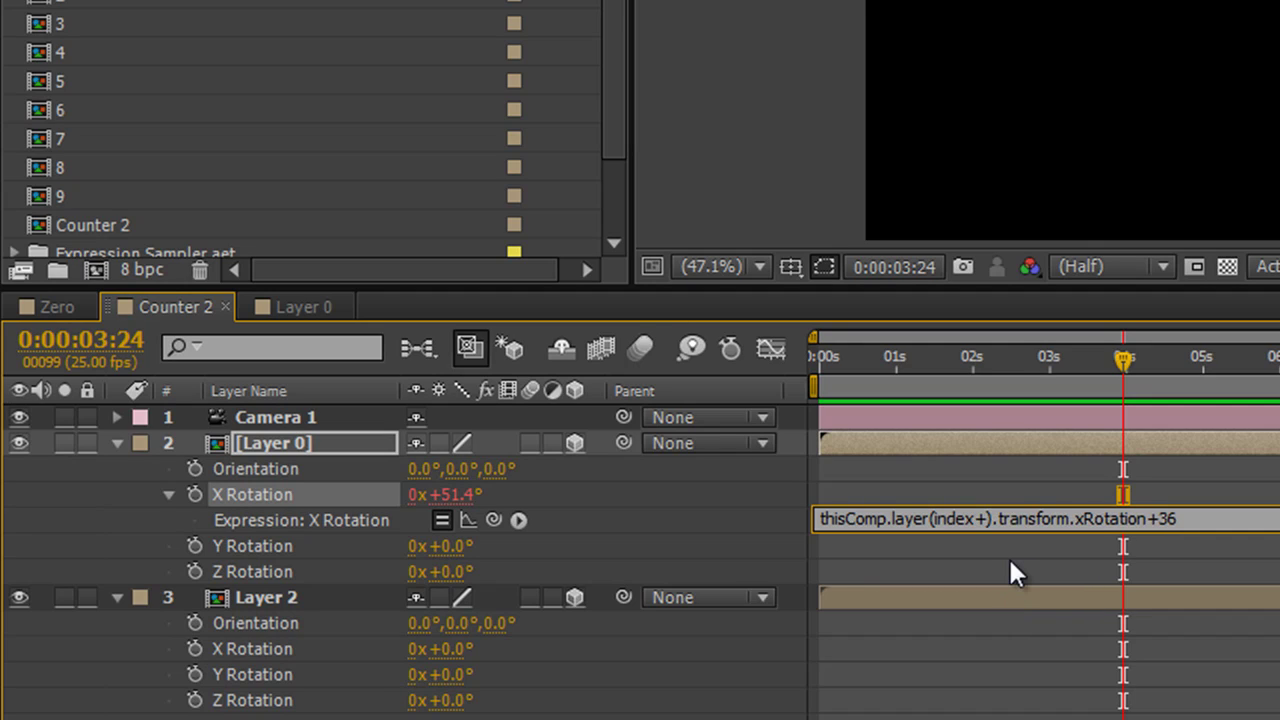
text(1)
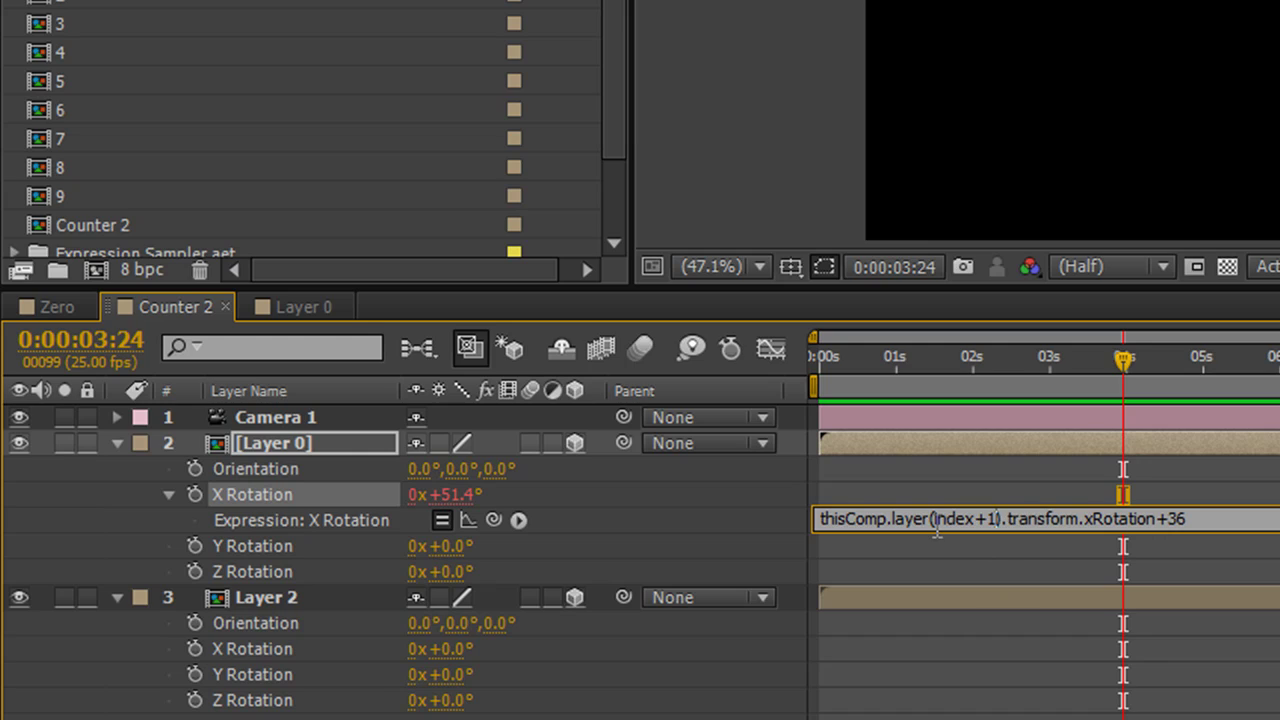
mouse_move(930, 530)
mouse_down()
mouse_move(975, 530)
mouse_move(940, 530)
mouse_up()
drag(934, 530, 976, 533)
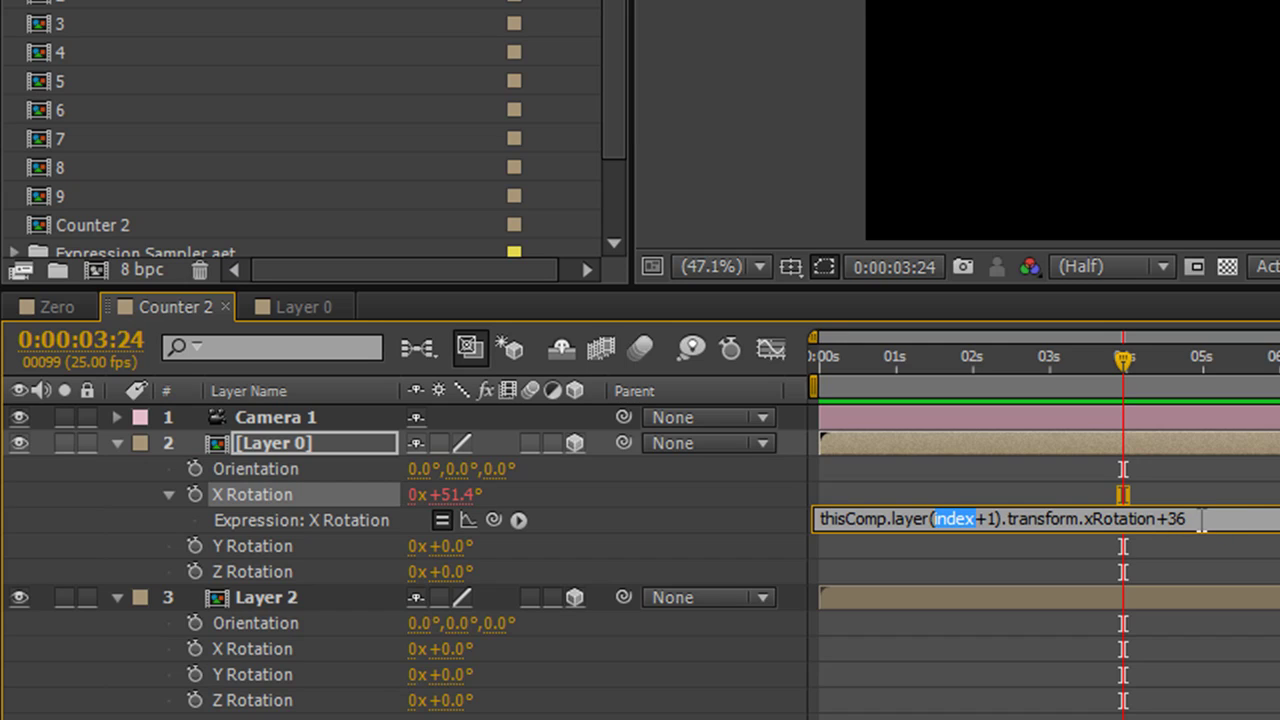
click(981, 518)
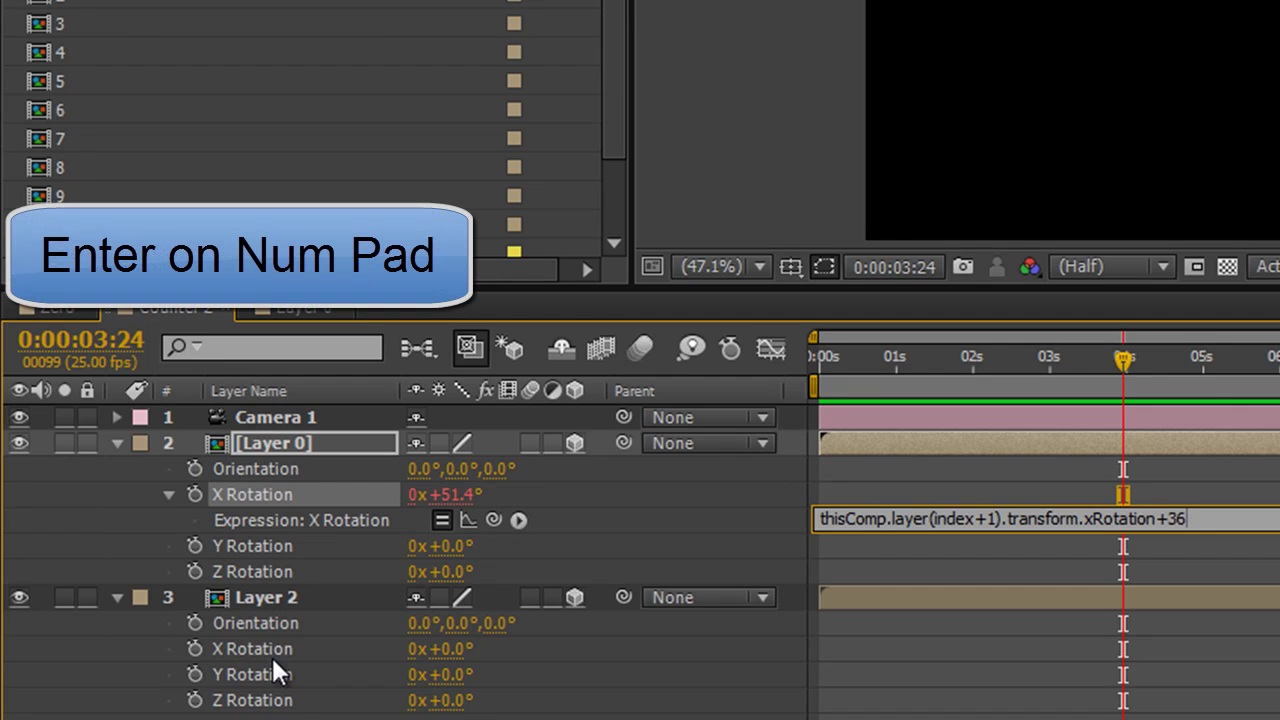
Commit the +36 expression and duplicate the expression-driven card.
key(KP_Enter)
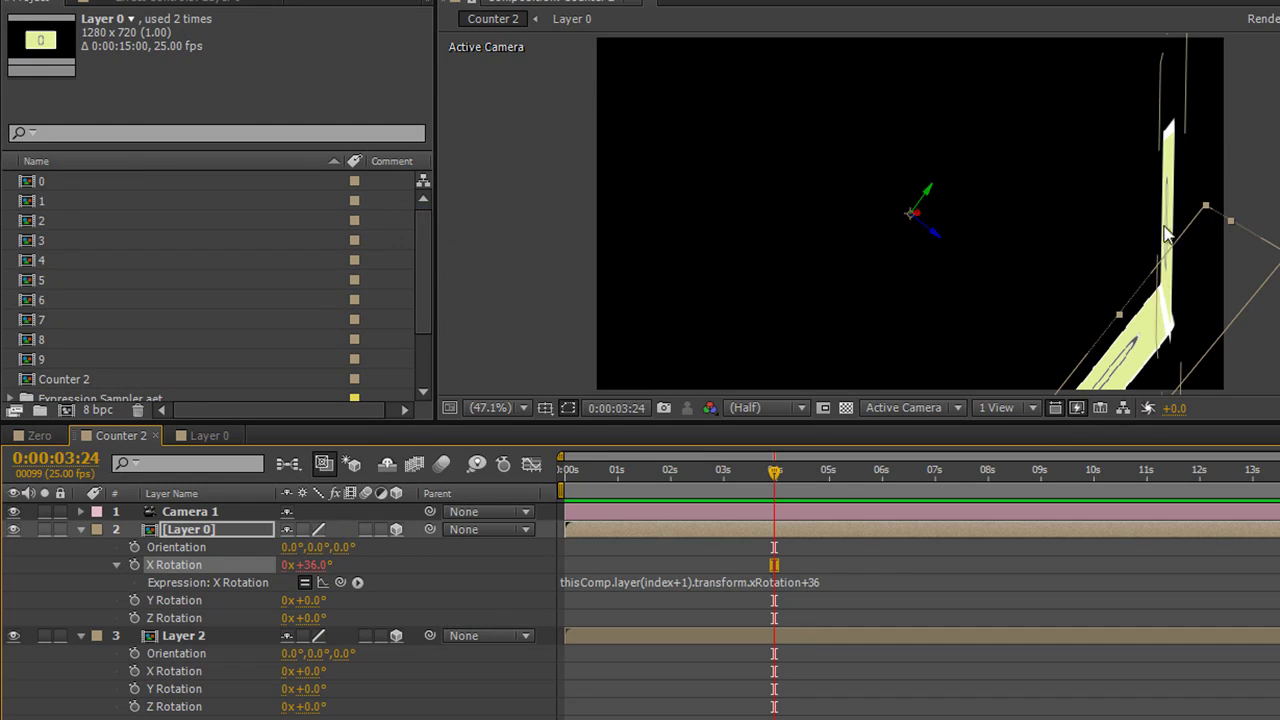
click(197, 533)
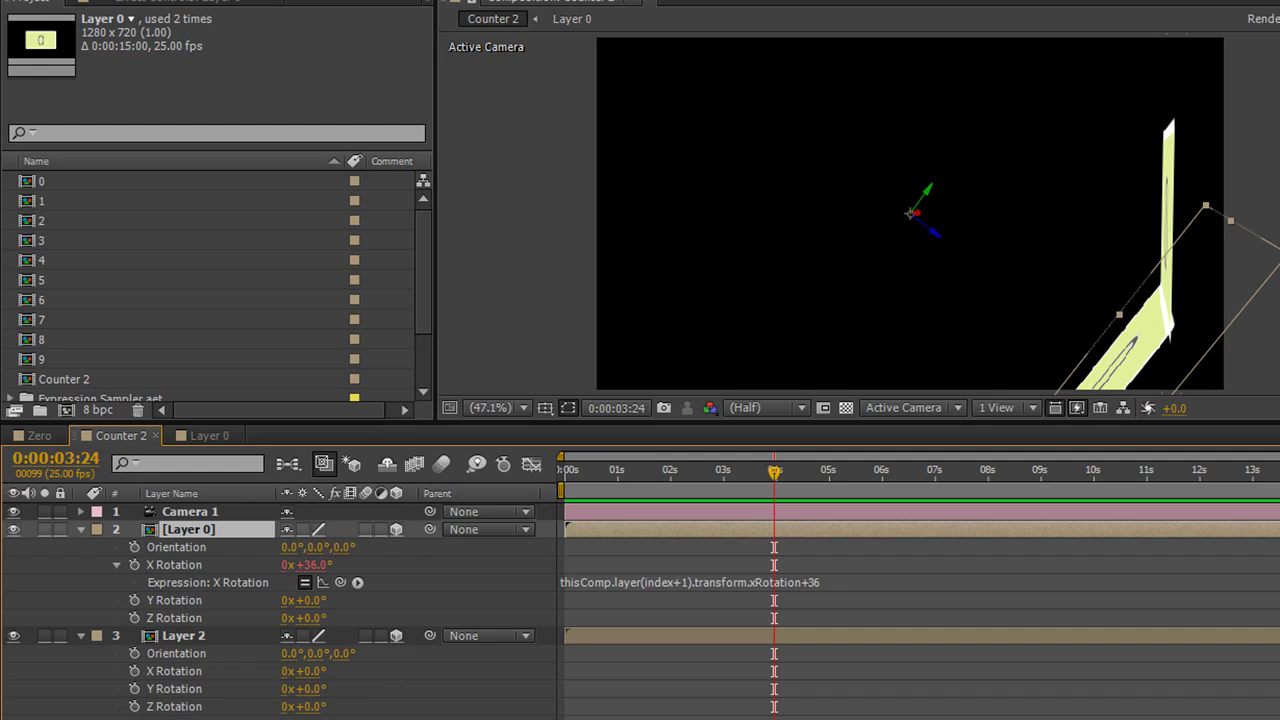
key(ctrl+d)
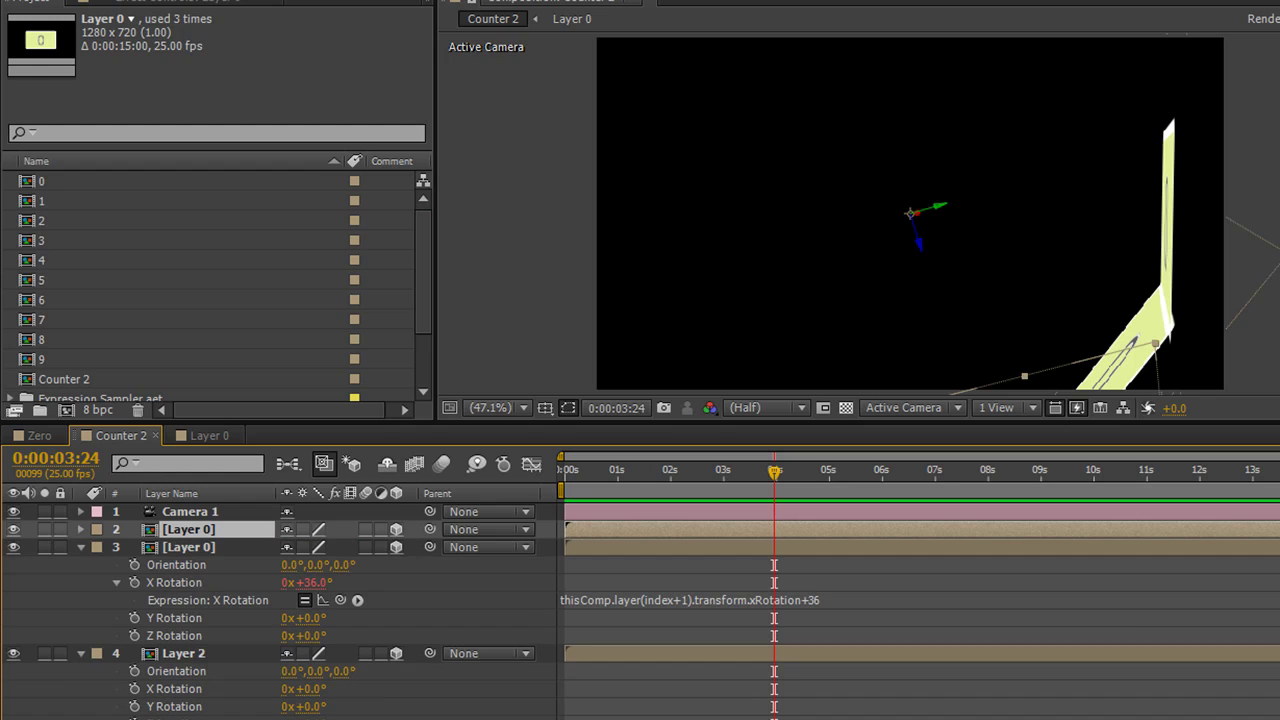
Orbit Camera 1 to inspect the chain of rotated cards.
click(217, 512)
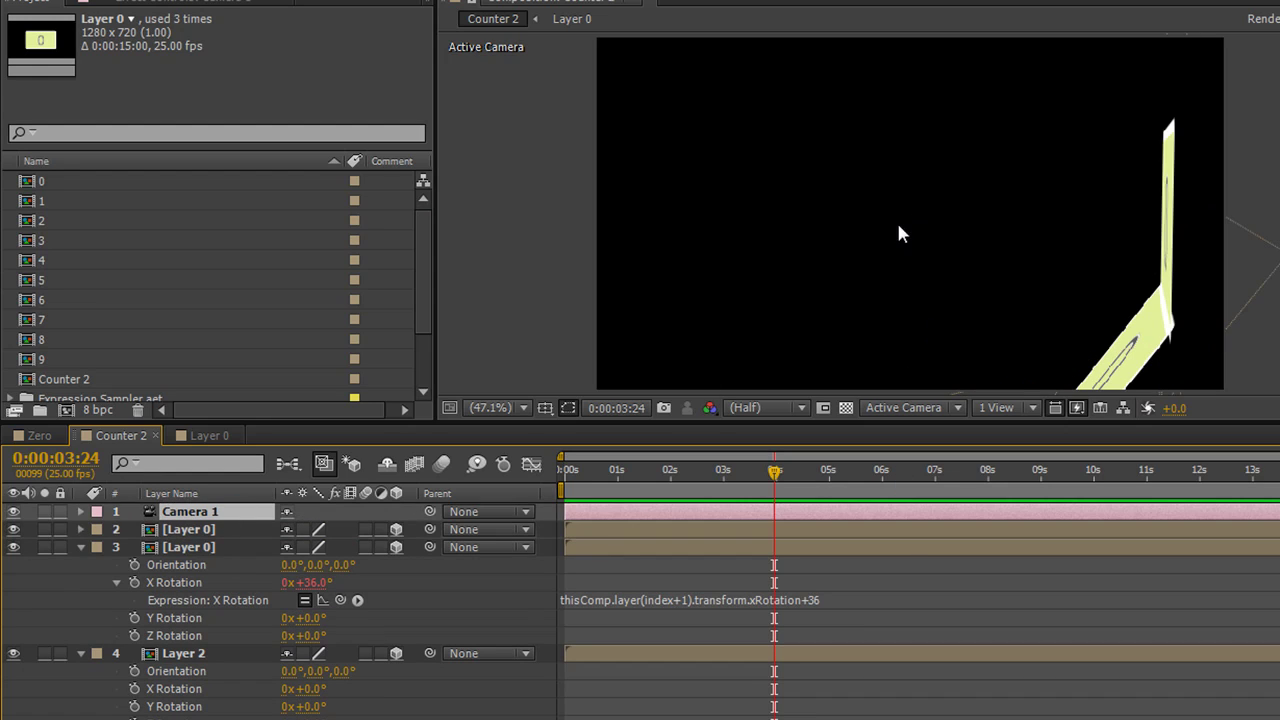
key(c)
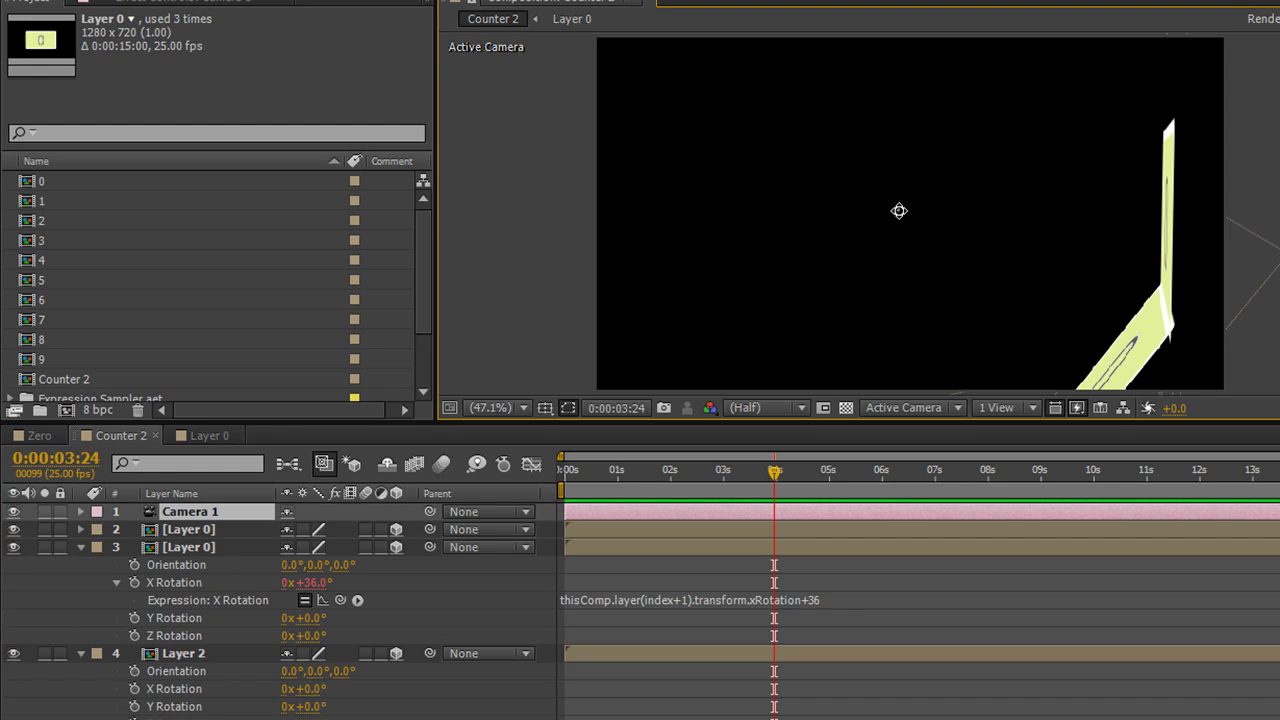
drag(900, 209, 1065, 573)
drag(860, 217, 914, 237)
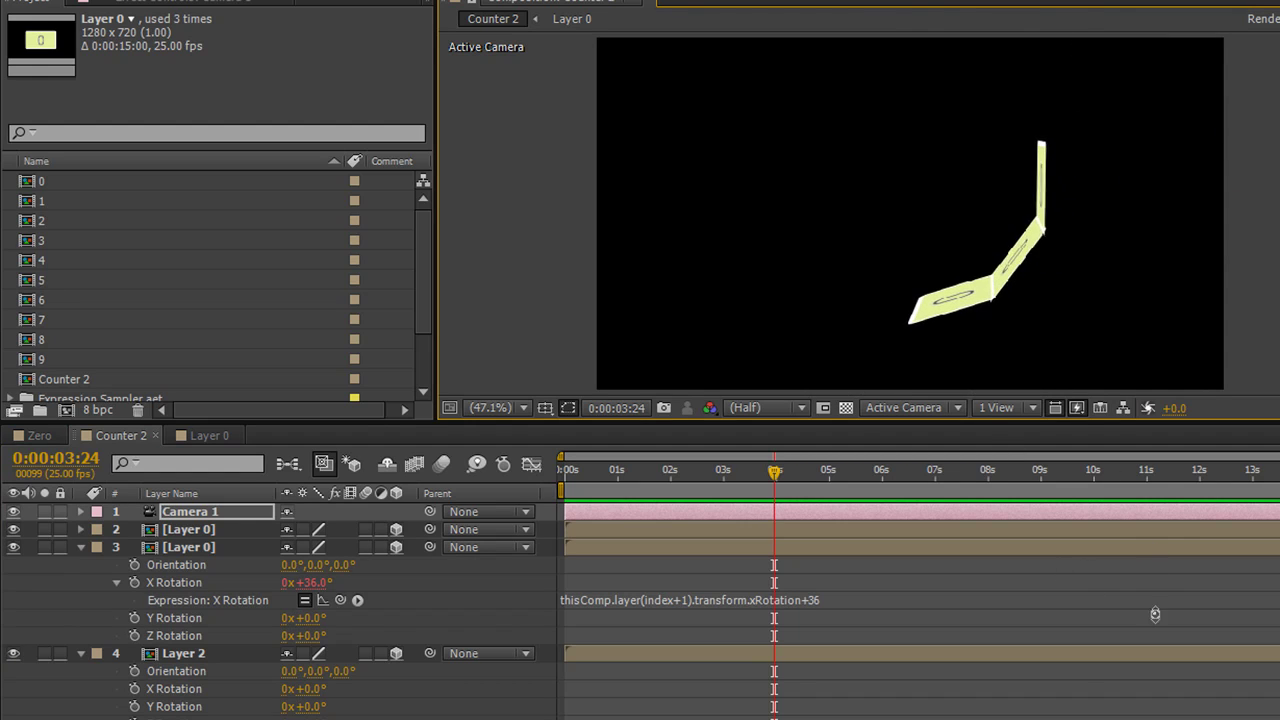
drag(893, 253, 960, 266)
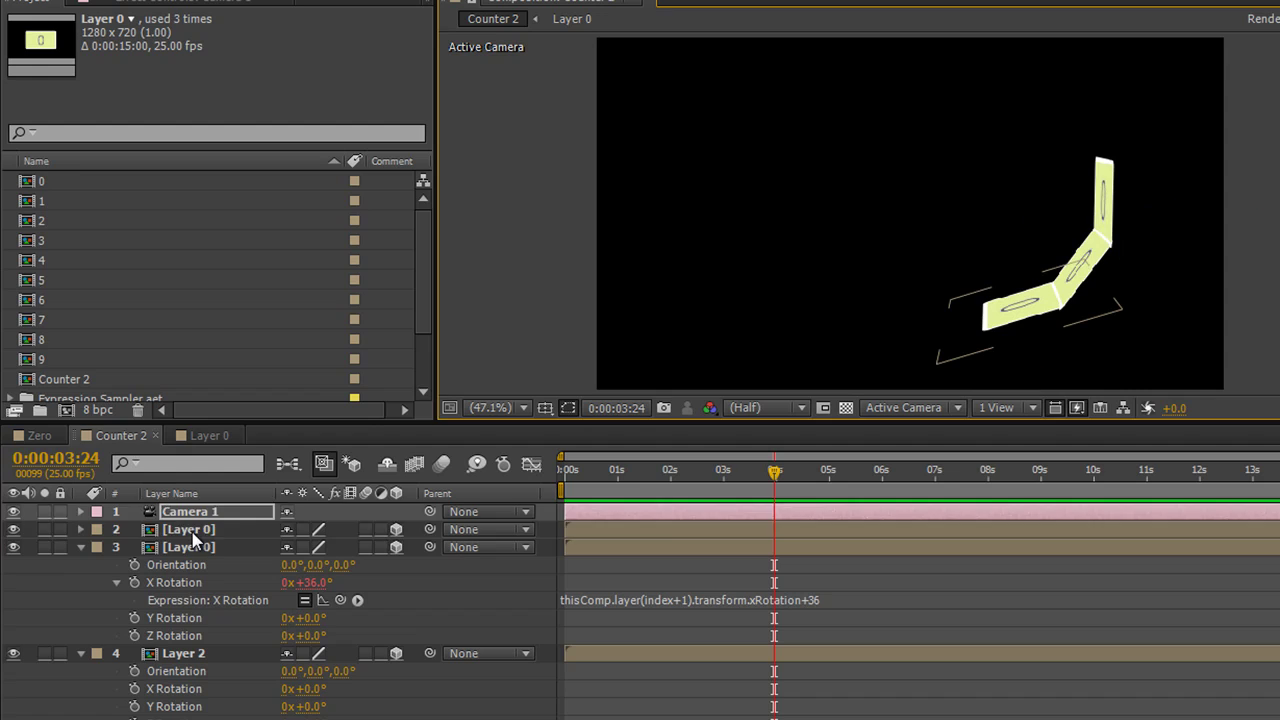
Duplicate the top card several more times to extend the ring toward ten cards.
key(ctrl+Down)
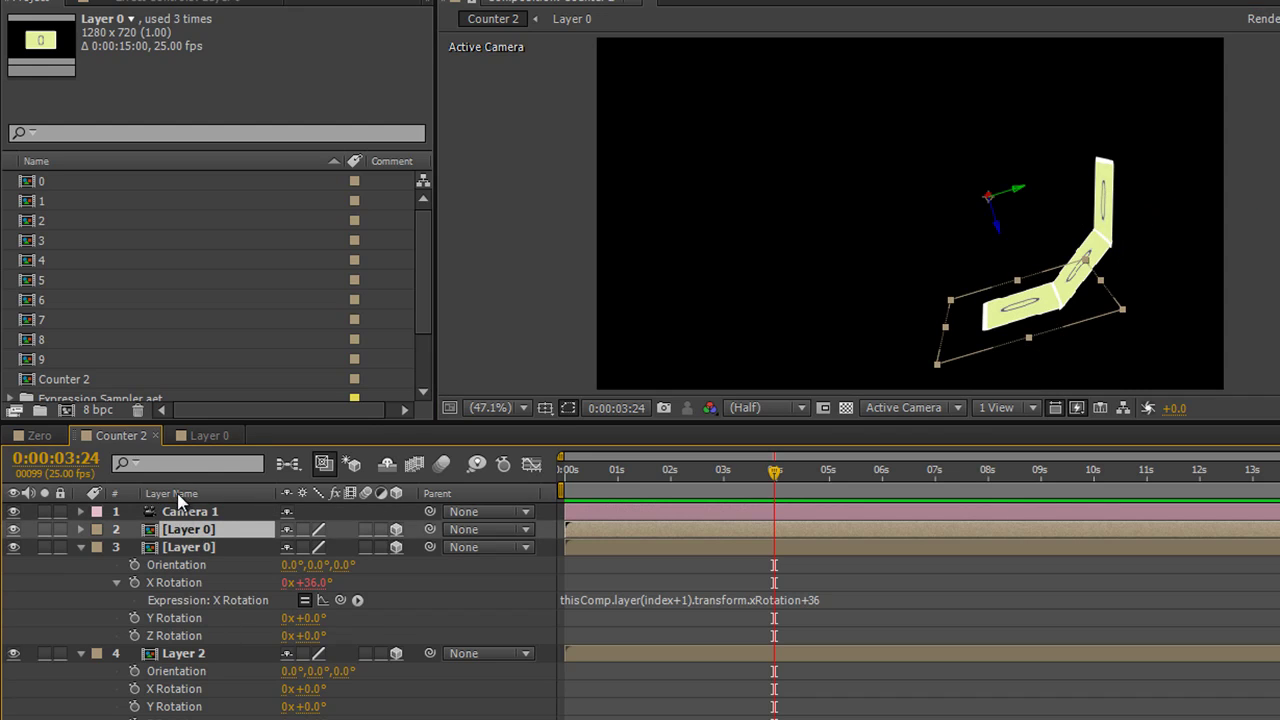
click(174, 494)
click(206, 495)
key(ctrl+d)
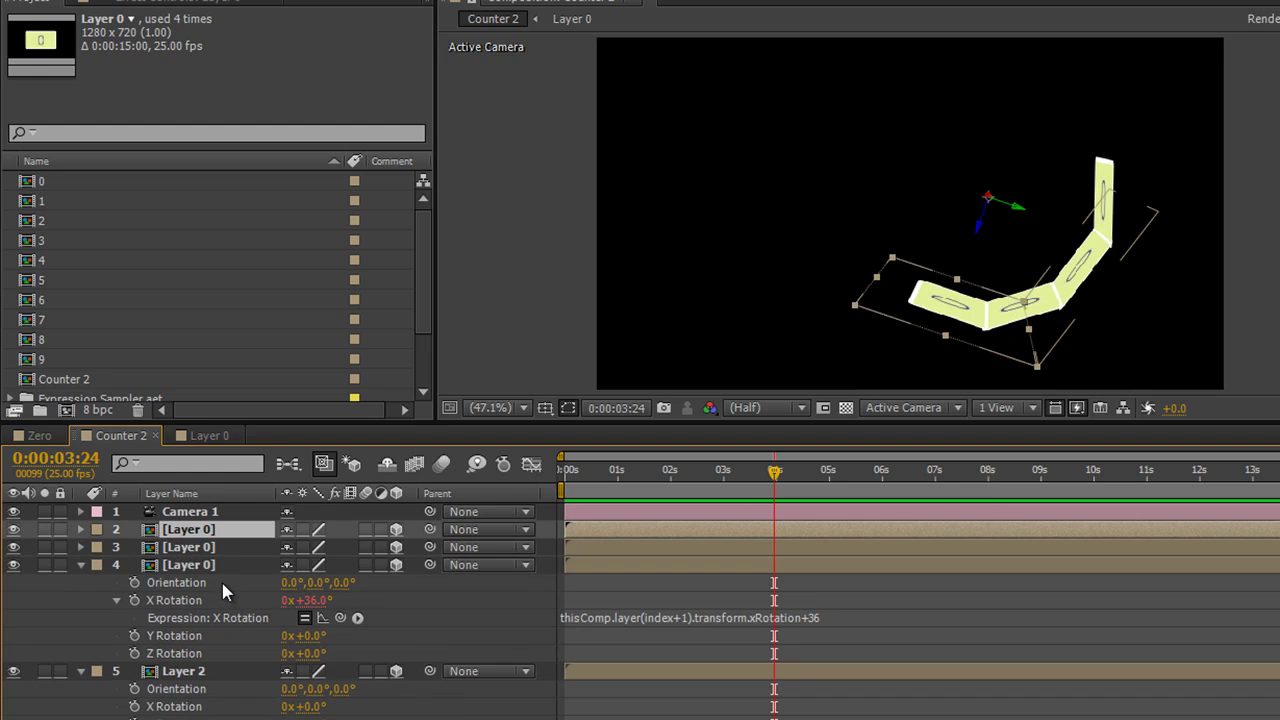
key(ctrl+d)
key(ctrl+d)
key(ctrl+d)
key(ctrl+d)
key(ctrl+d)
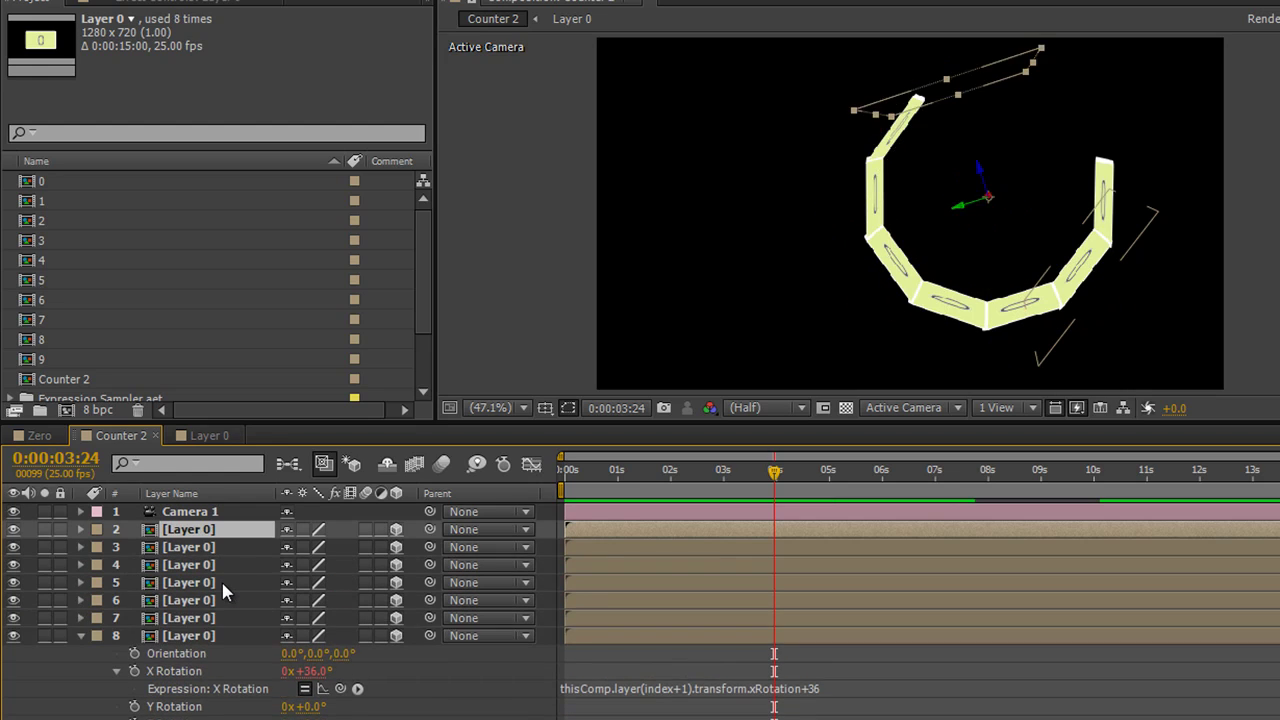
key(ctrl+d)
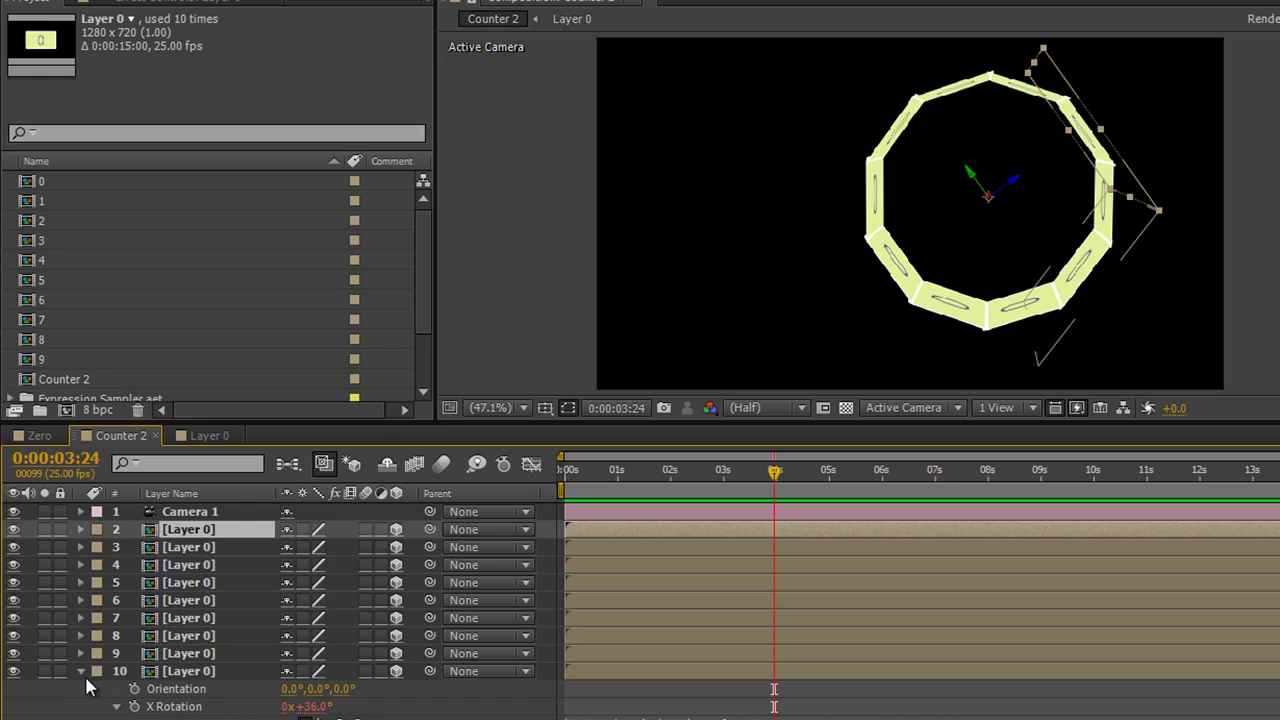
Collapse the card layers' properties and orbit the camera to view the whole ring.
click(81, 671)
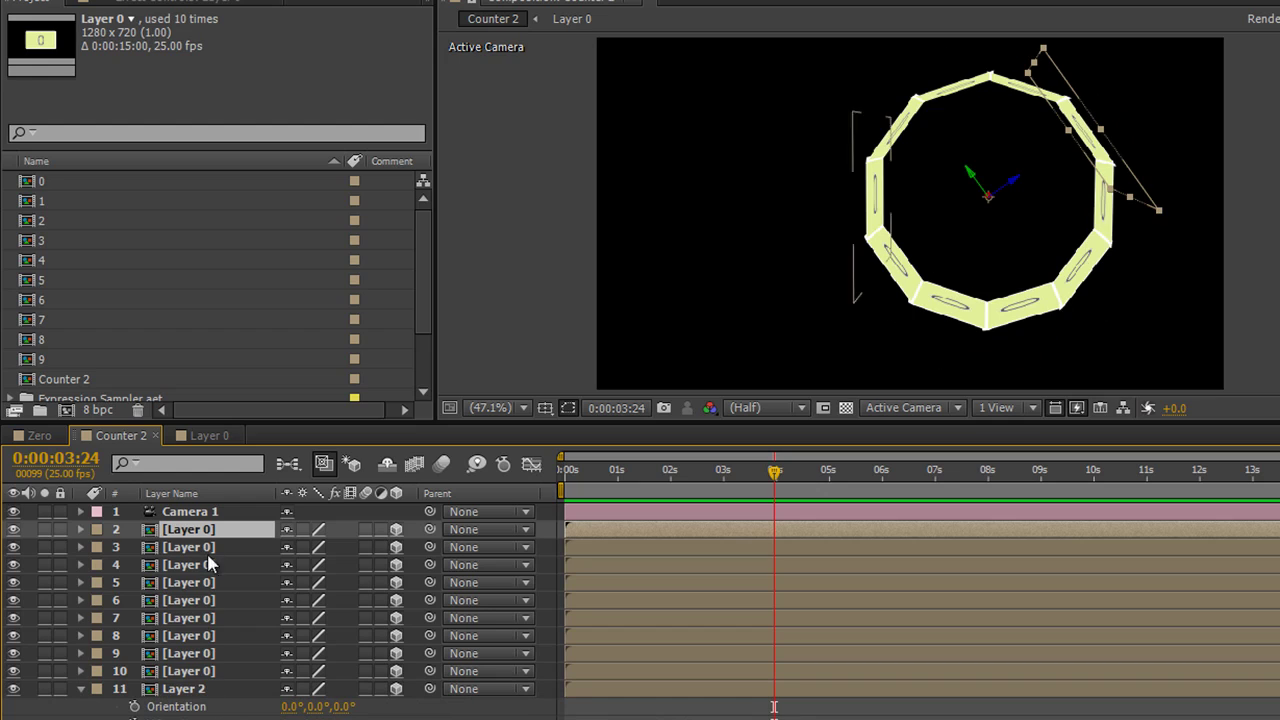
click(208, 494)
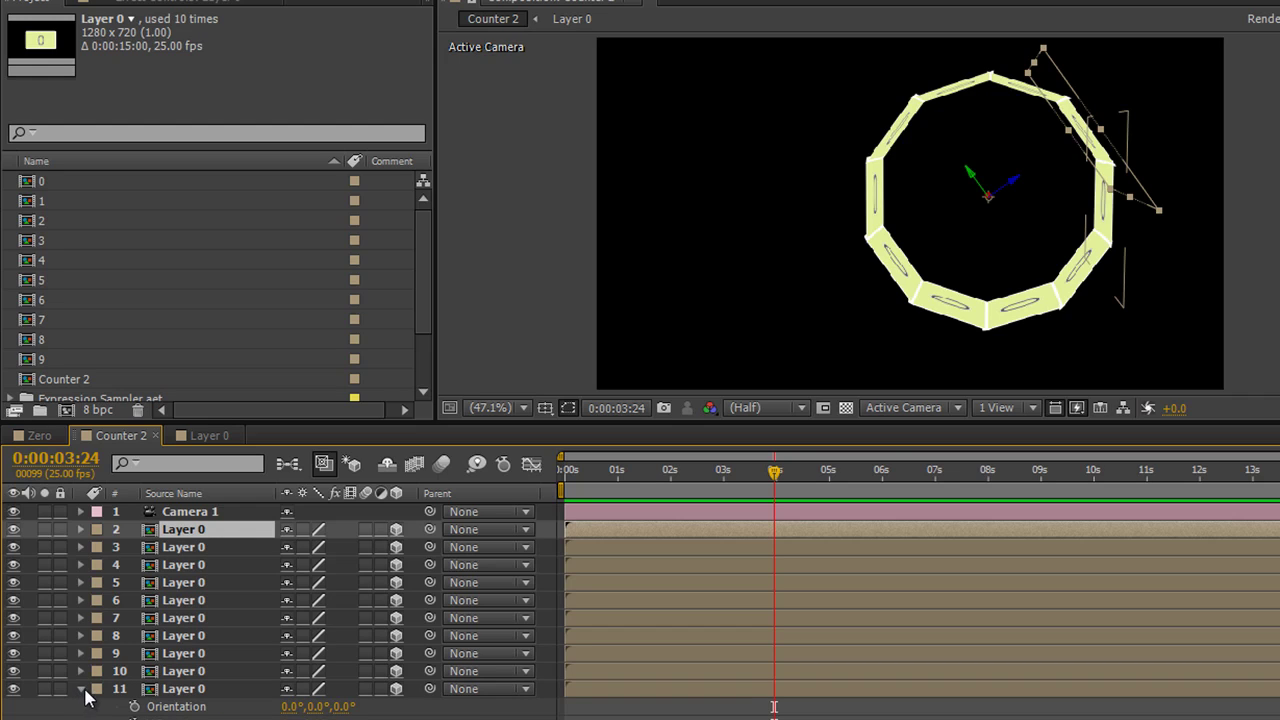
click(82, 689)
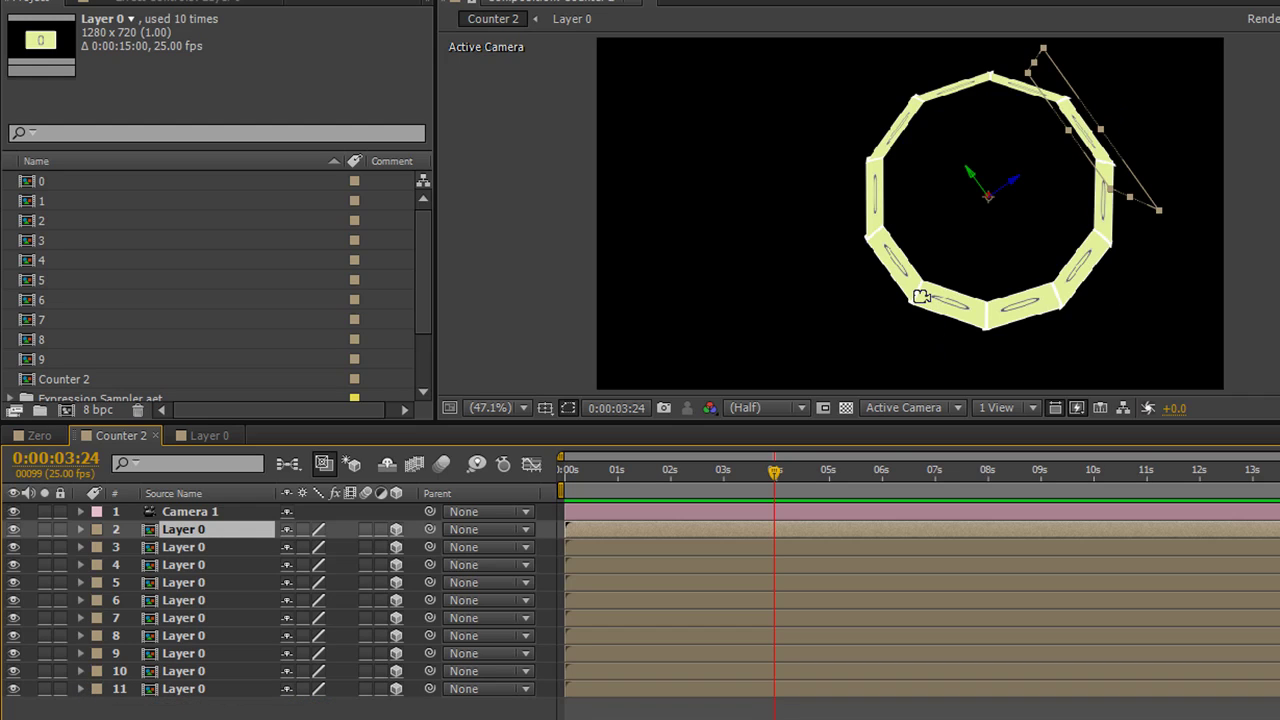
drag(974, 237, 875, 340)
scroll(880, 325, up, 1)
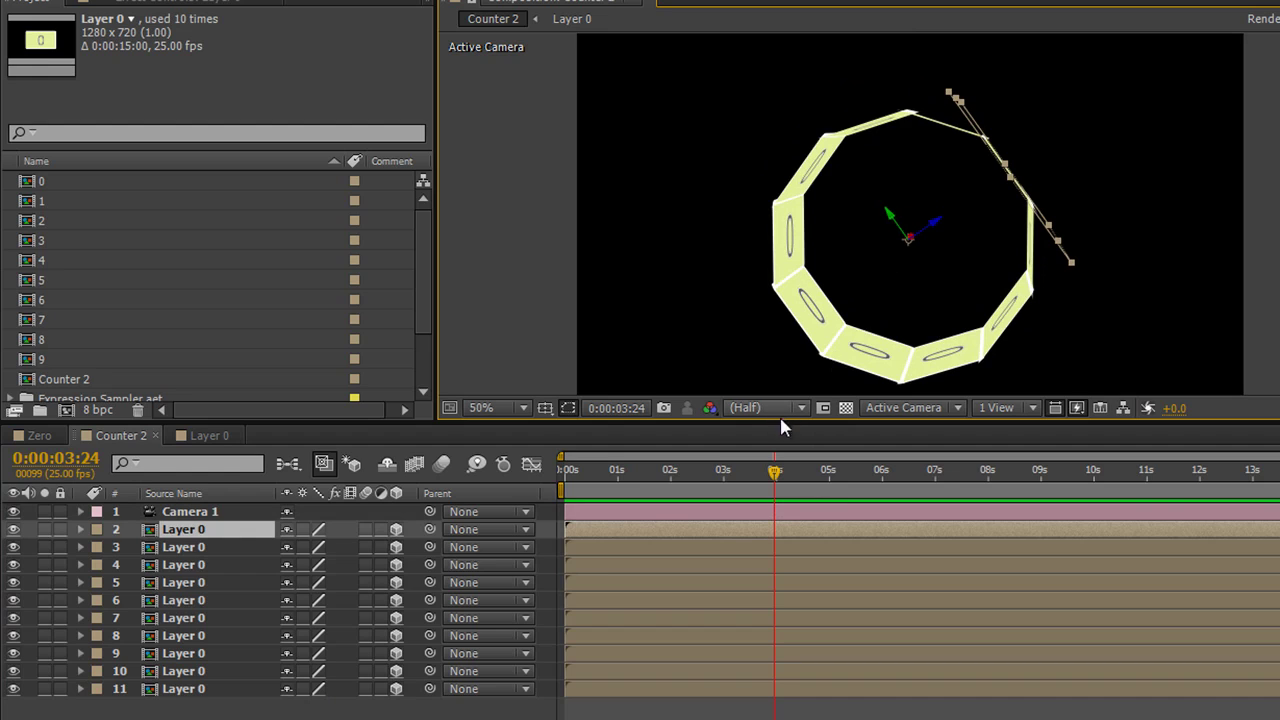
drag(780, 418, 818, 479)
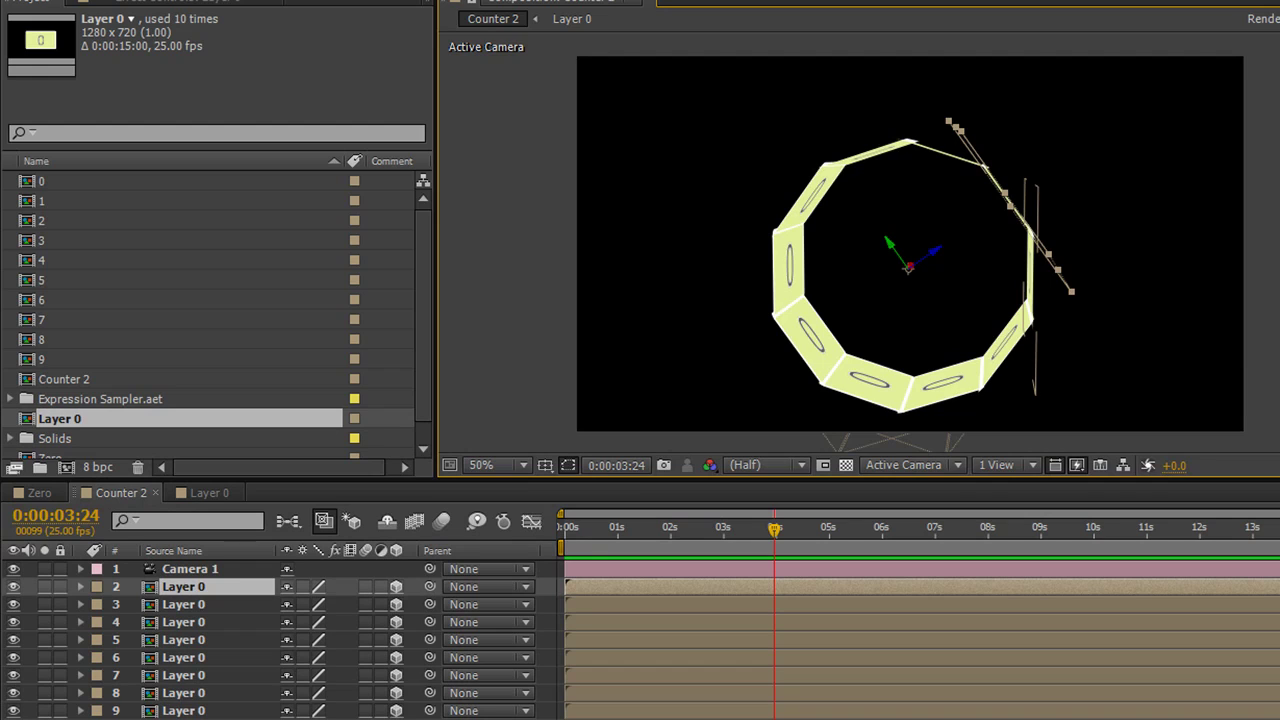
Select all ten card layers and raise their Anchor Point Z to 610.
click(213, 588)
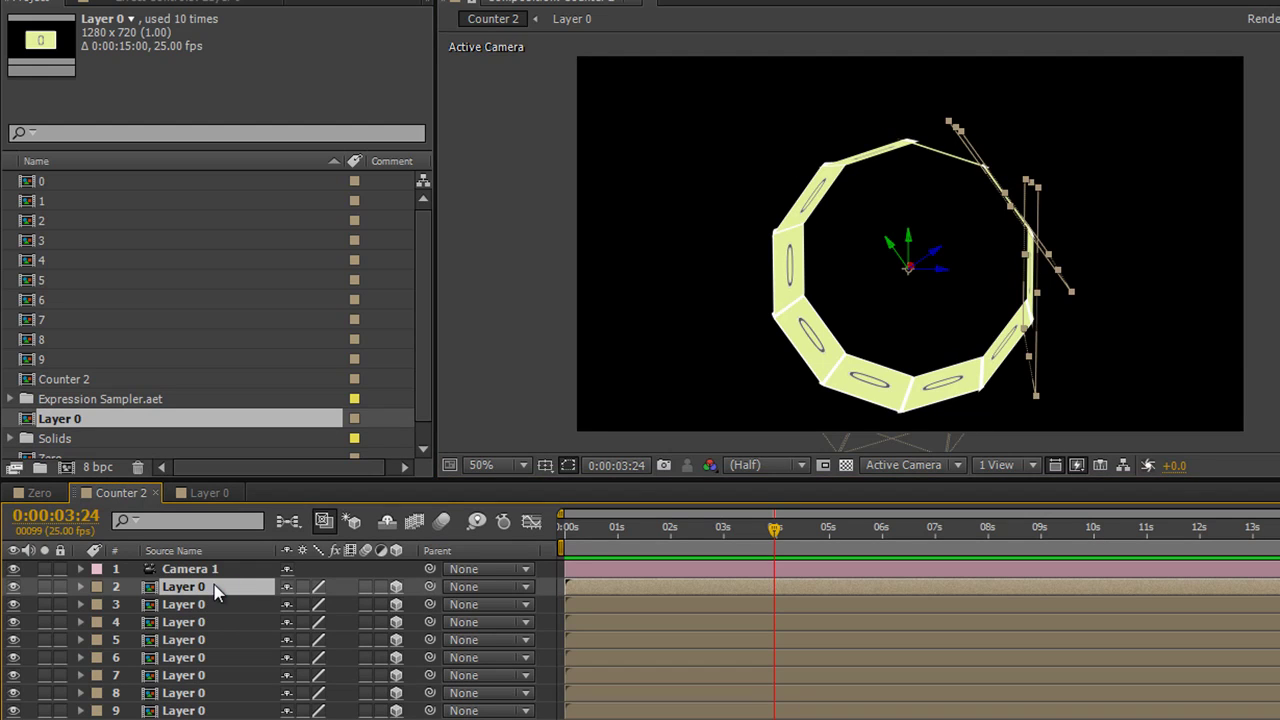
shift+click(183, 711)
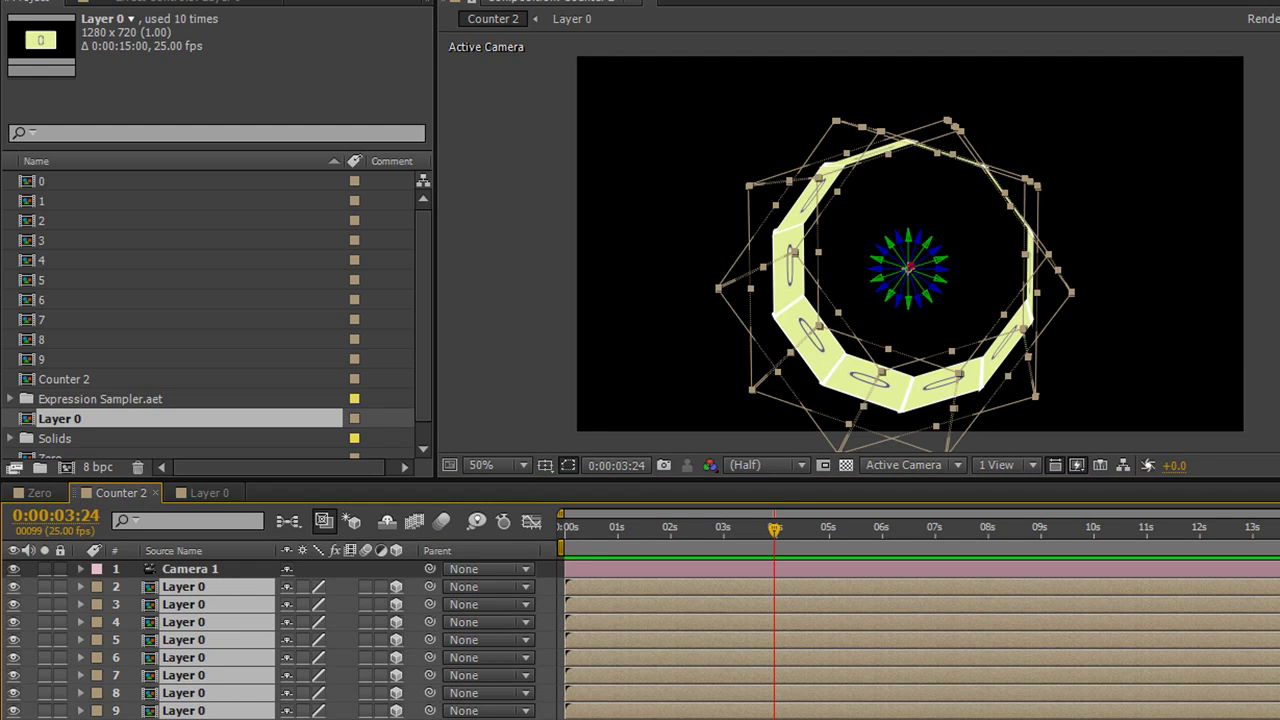
key(a)
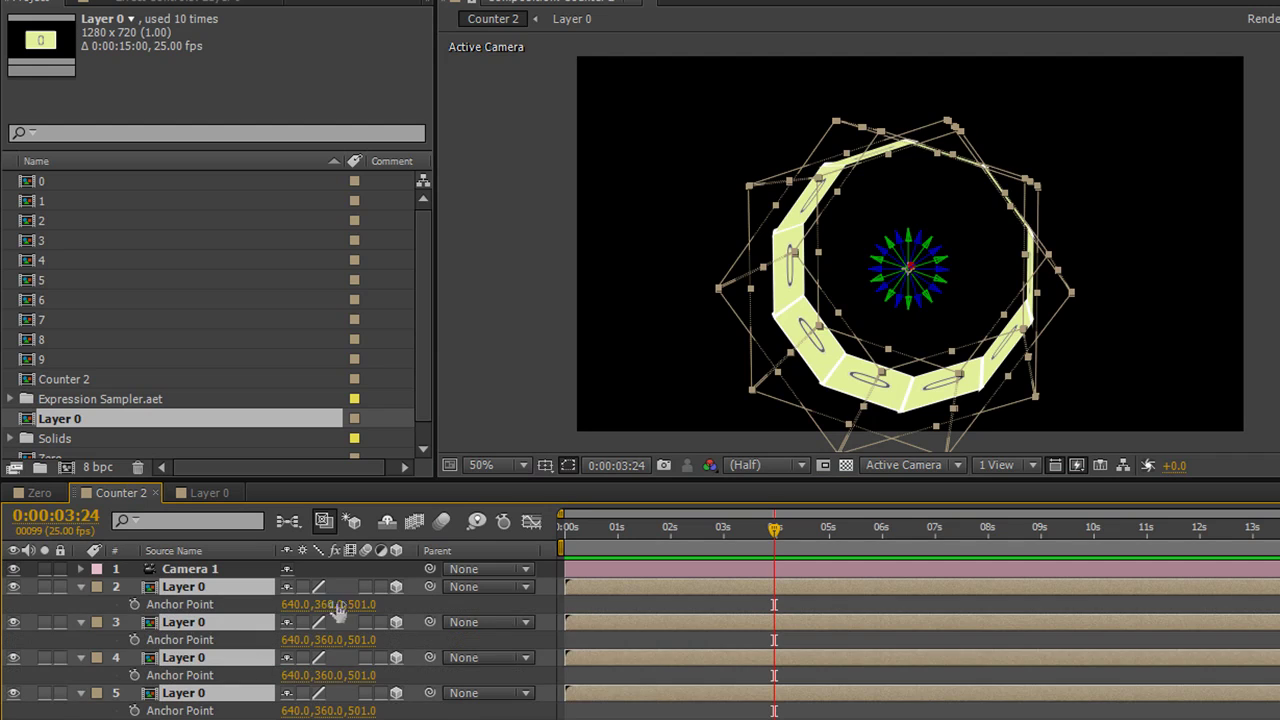
drag(366, 607, 474, 605)
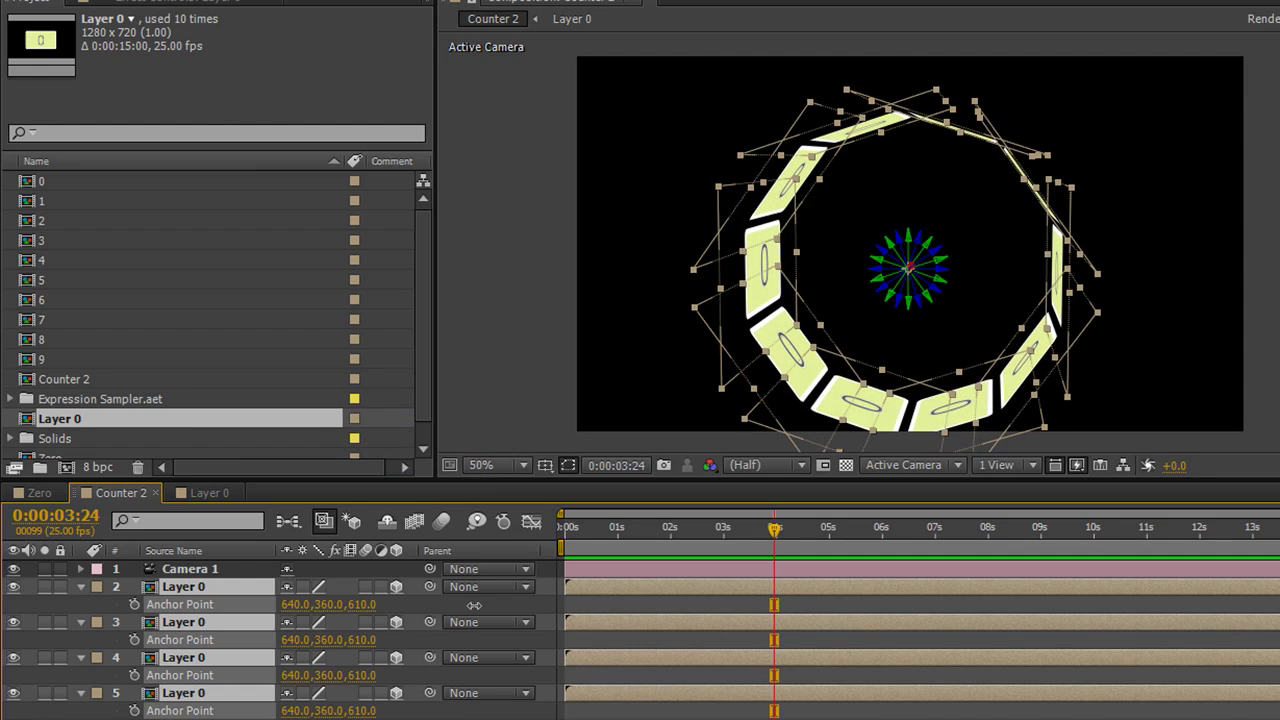
drag(474, 605, 474, 606)
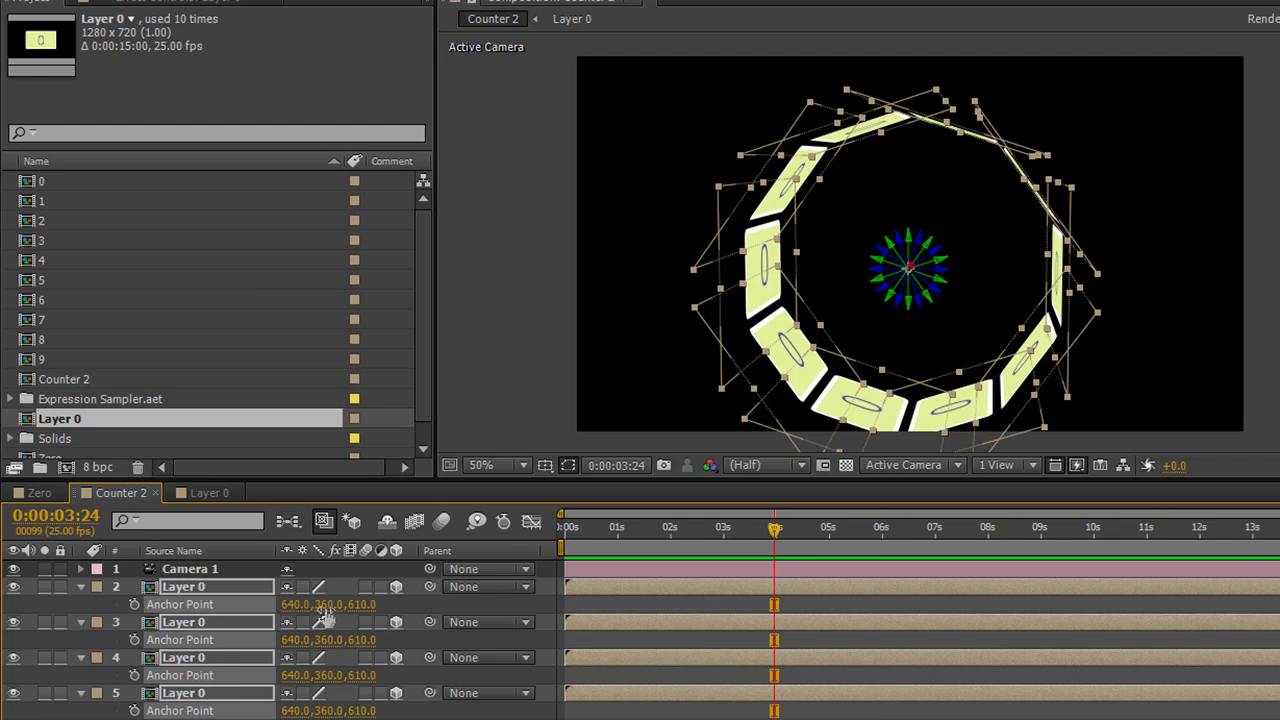
Reset the altered anchor points, then set Anchor Point Z to 630 on all cards.
drag(325, 618, 626, 657)
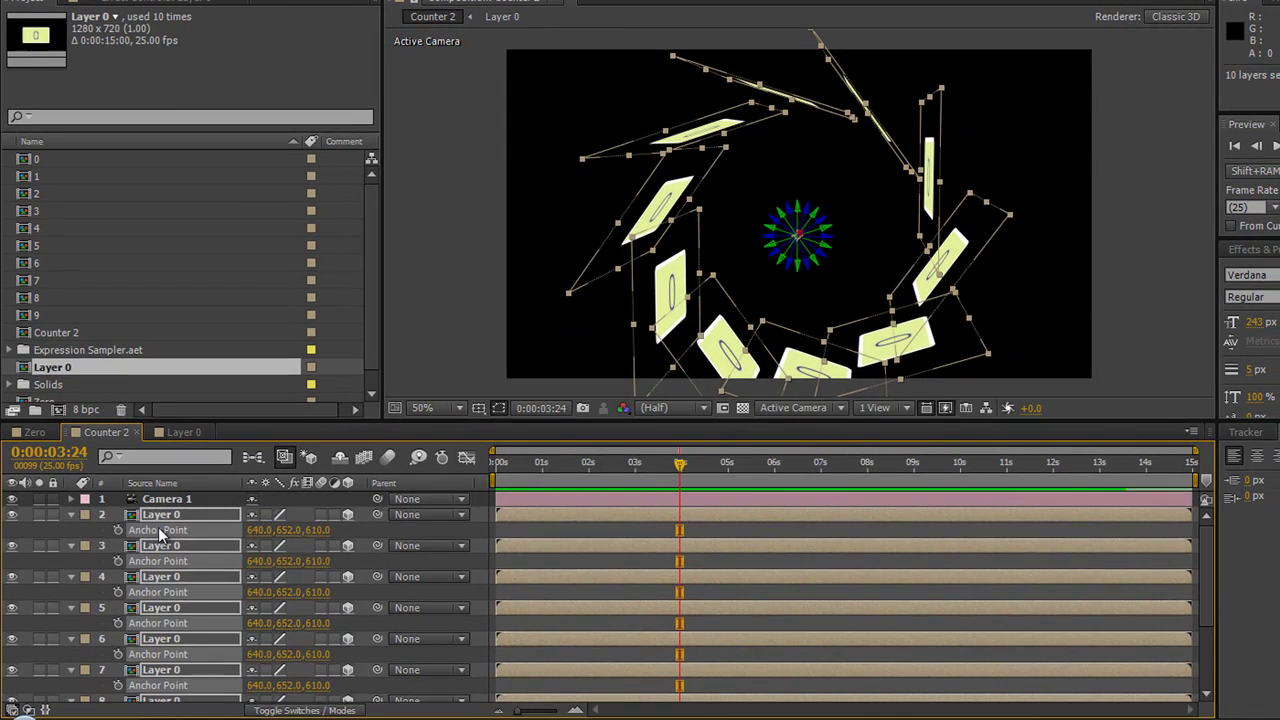
right_click(180, 604)
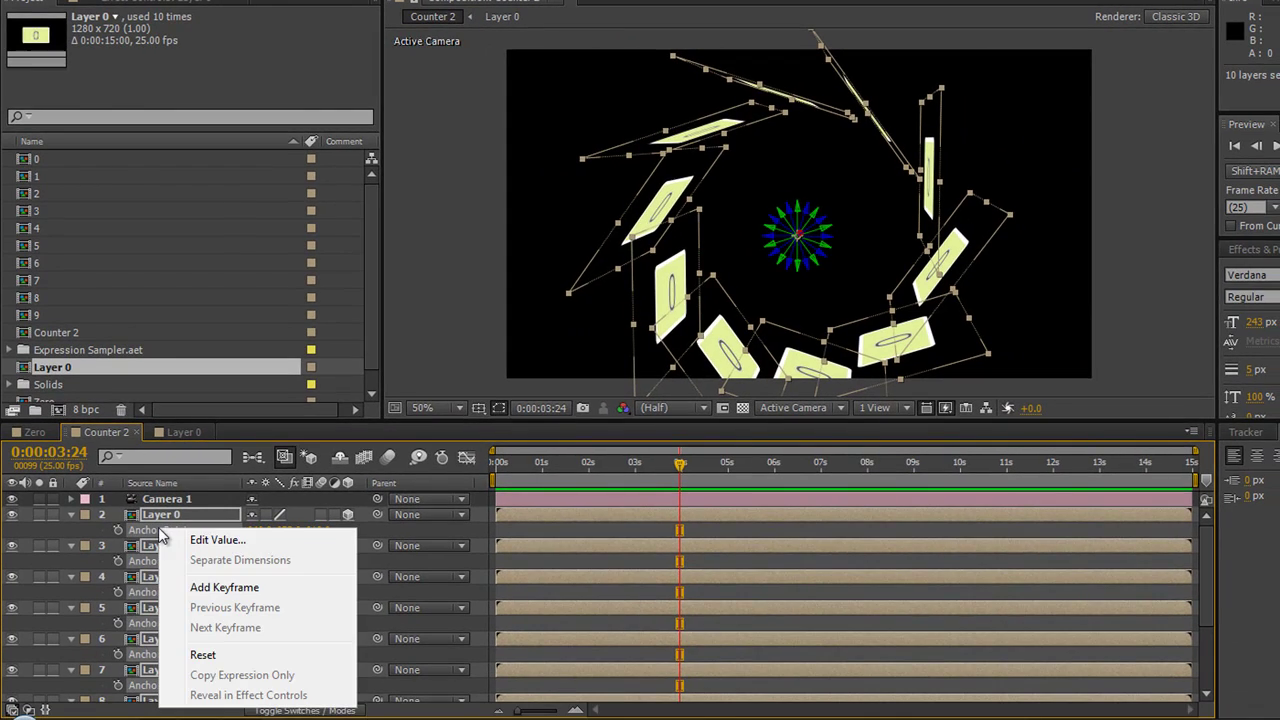
click(207, 656)
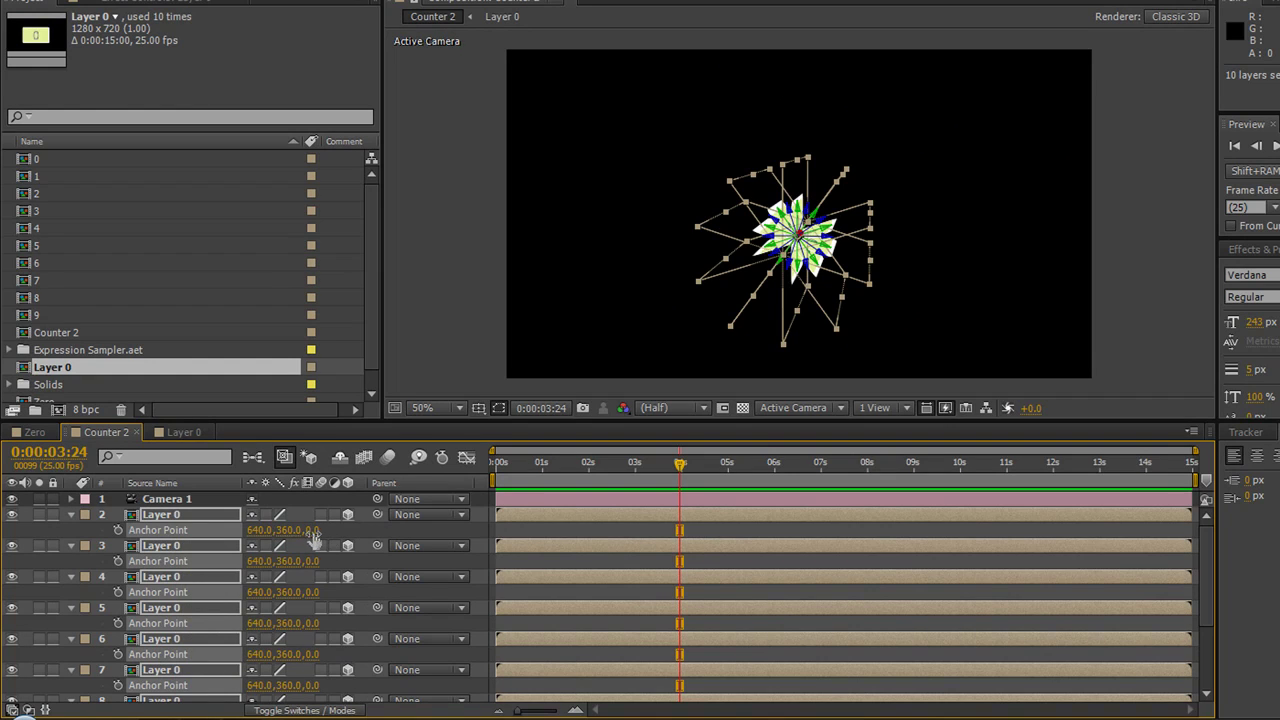
drag(314, 530, 895, 539)
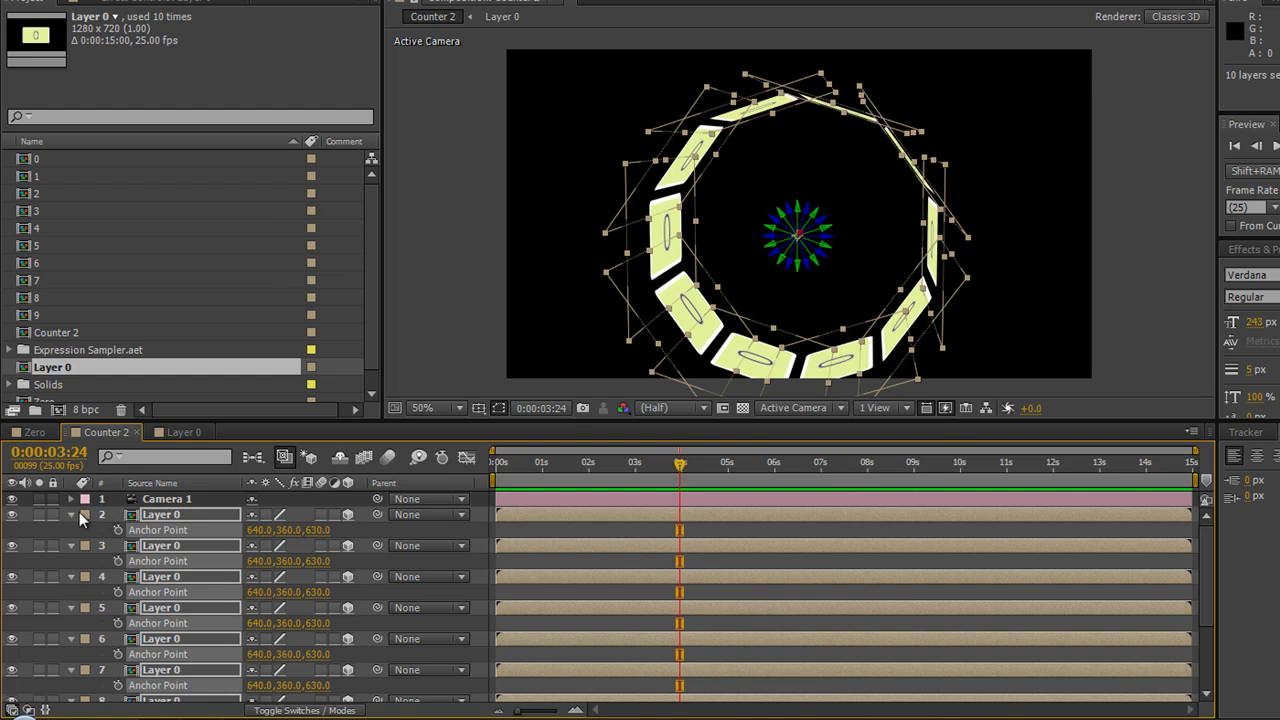
Add a new null object, Null 4, and make it a 3D layer.
key(a)
click(145, 693)
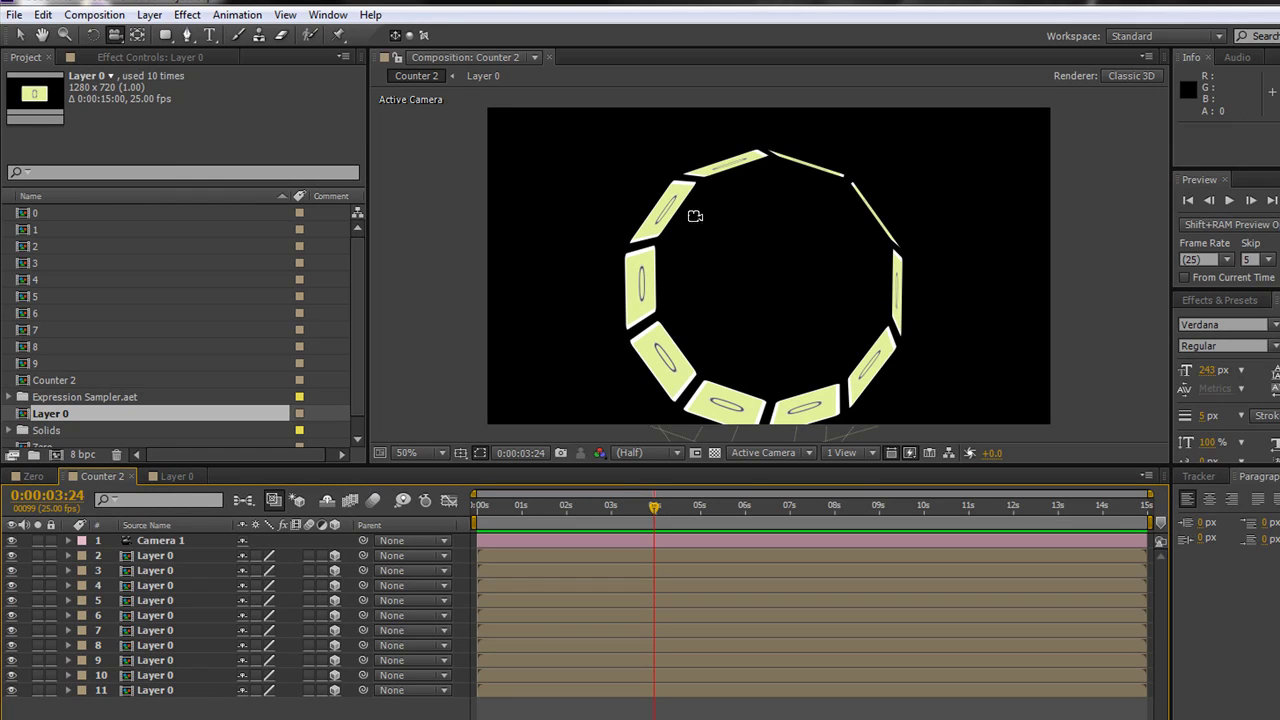
click(149, 14)
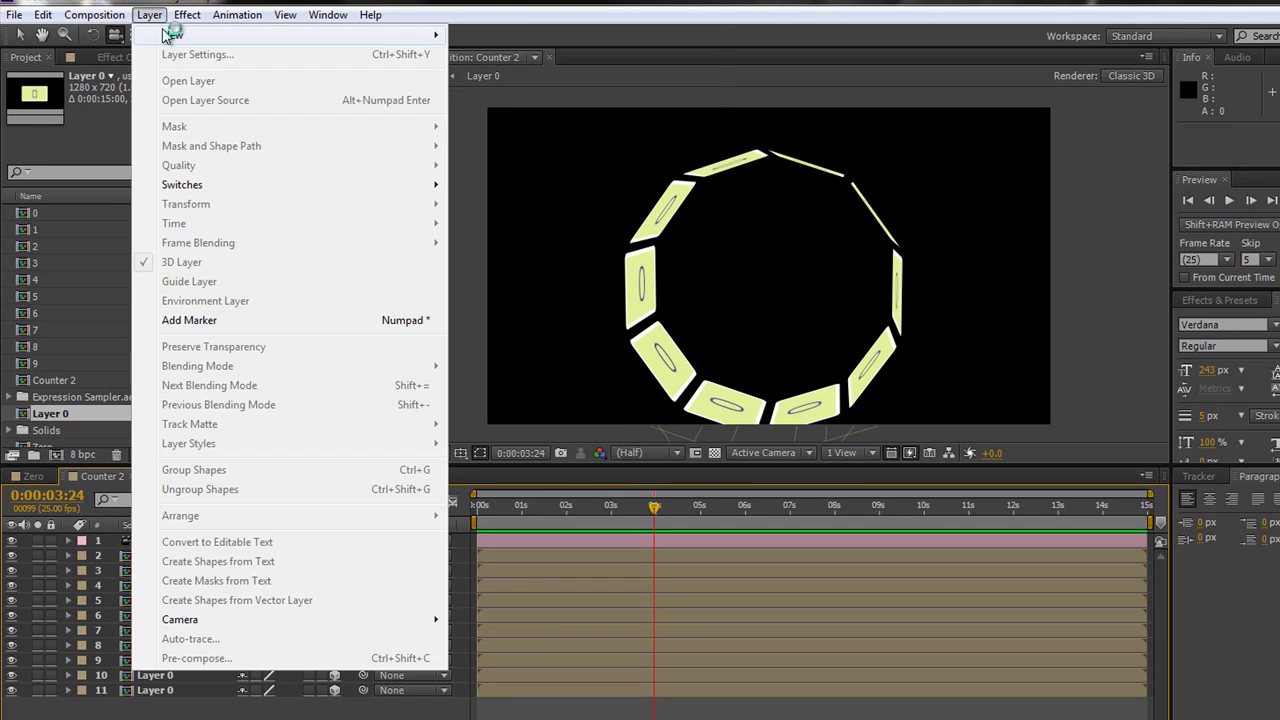
mouse_move(167, 37)
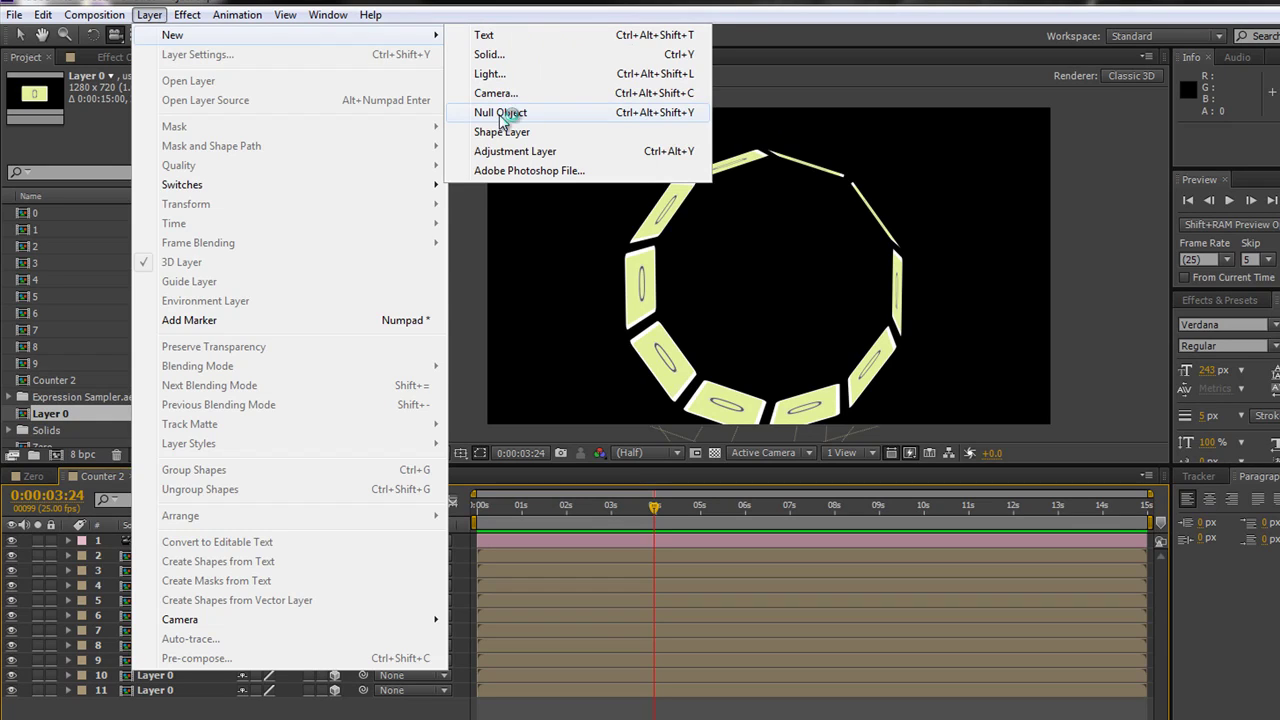
click(503, 113)
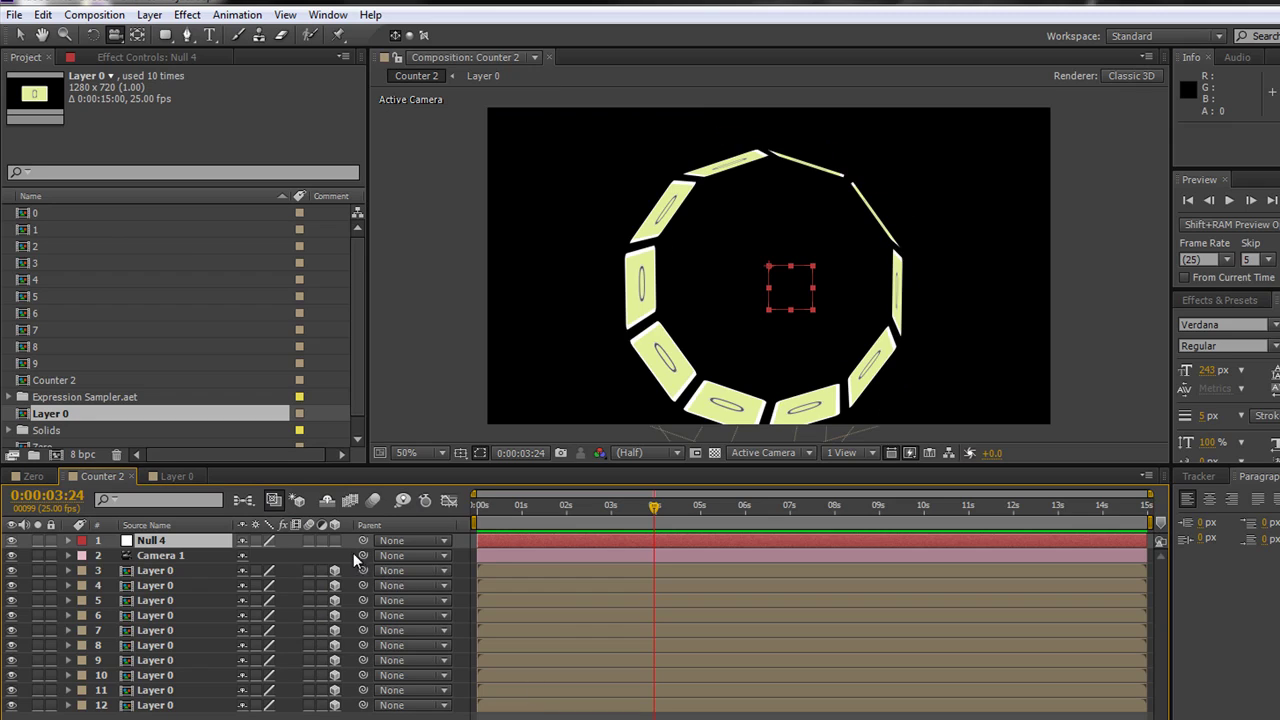
click(335, 541)
Show Position for a card and for Null 4, confirming both sit at 640, 360, 0.
click(156, 571)
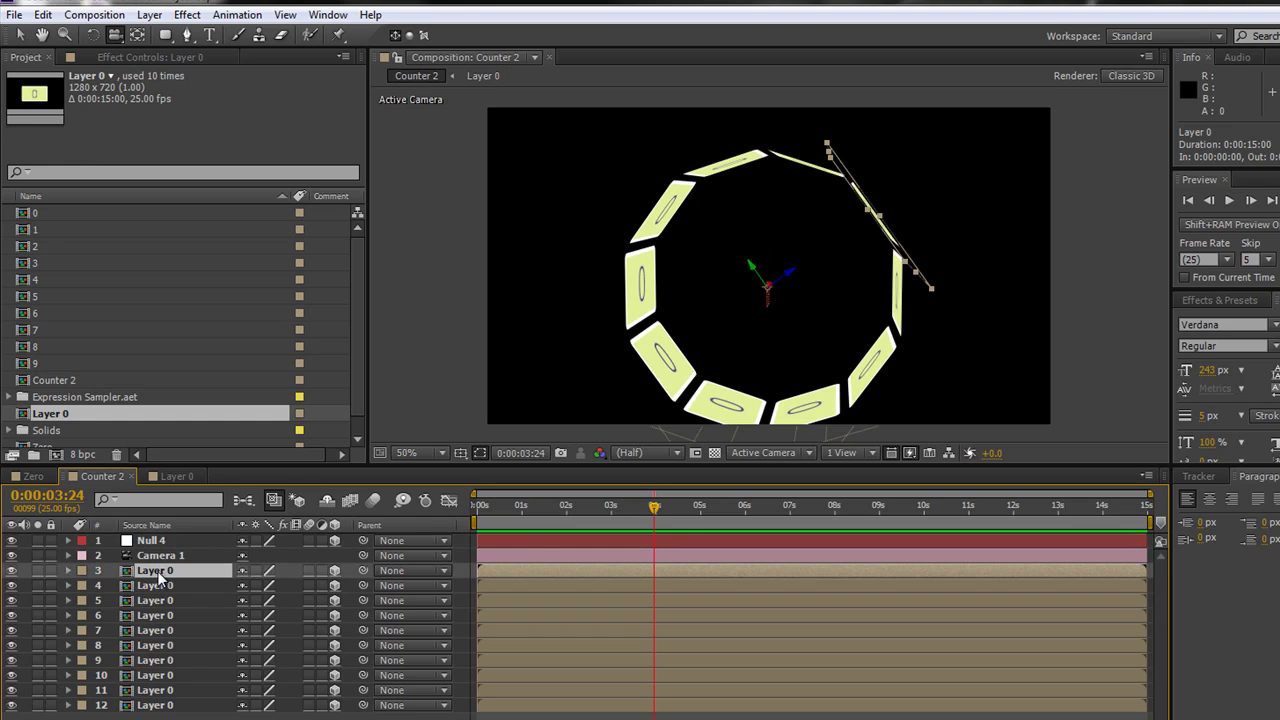
key(p)
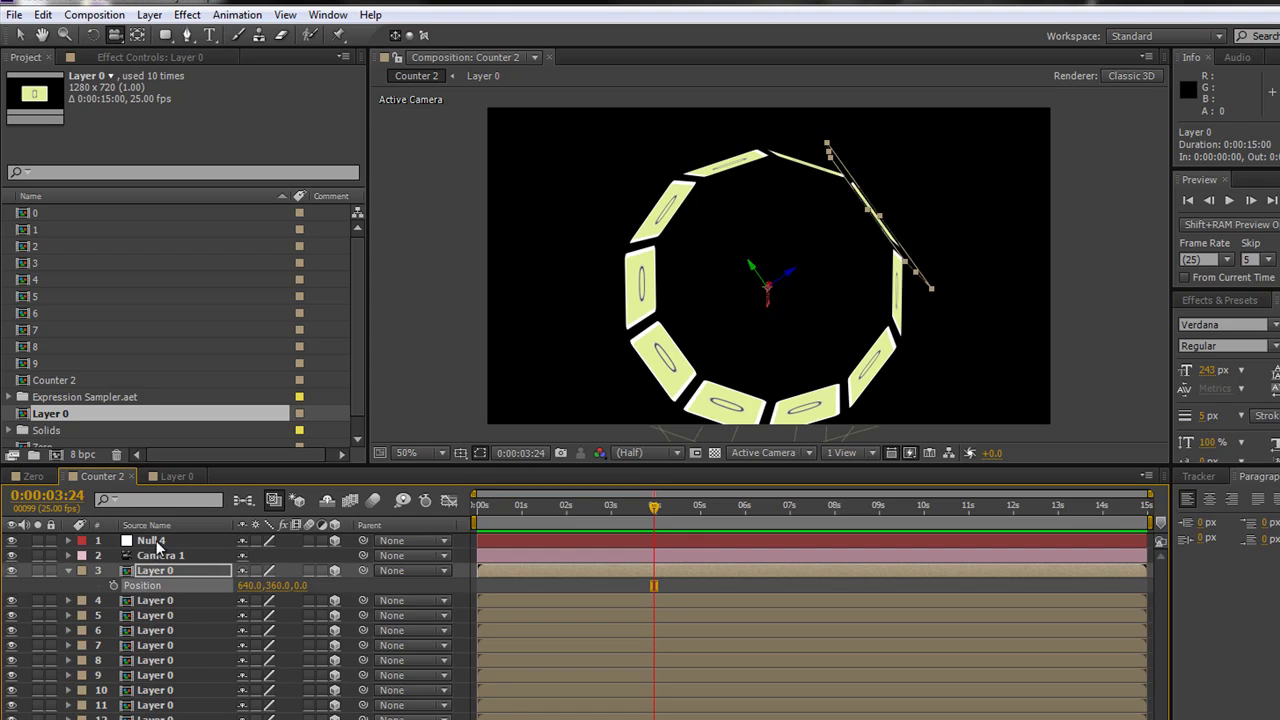
click(156, 542)
key(p)
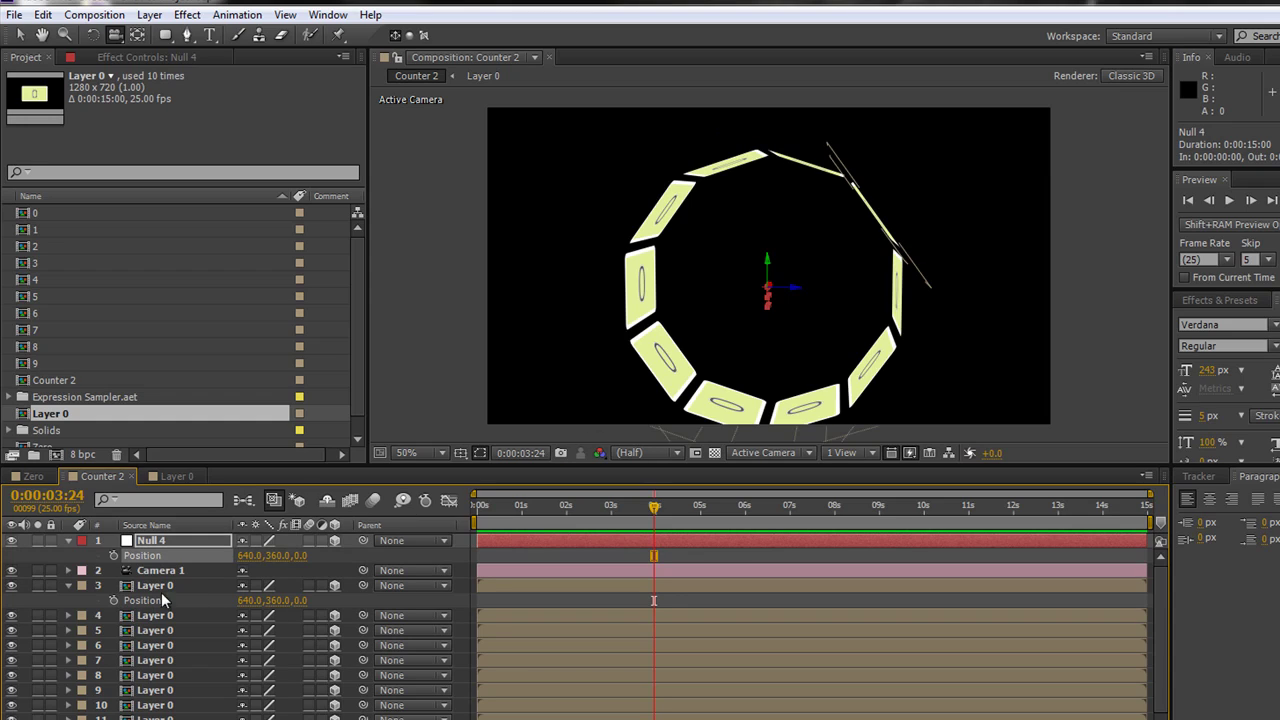
Parent layers 3–12 (the ten Layer 0 cards) to Null 4, mark them shy, and hide shy layers.
click(68, 585)
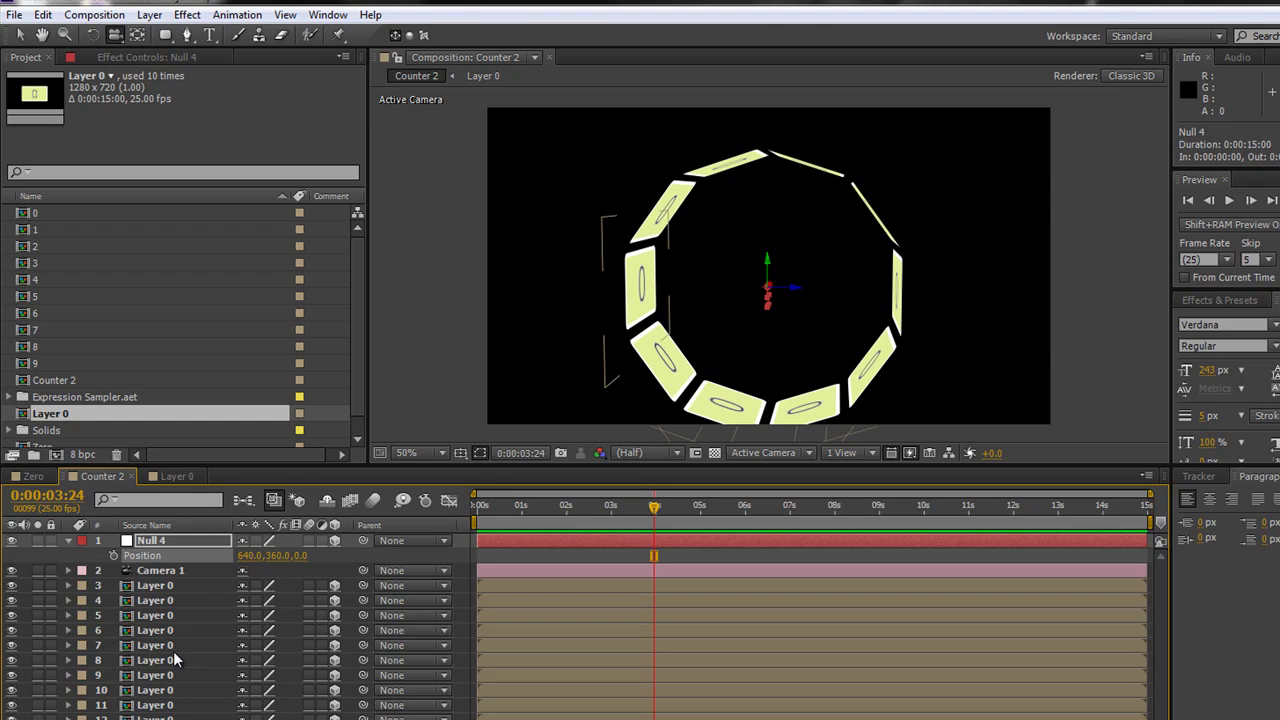
click(166, 589)
key(ctrl+shift+Down)
key(ctrl+shift+Down)
key(ctrl+shift+Down)
key(ctrl+shift+Down)
key(ctrl+shift+Down)
key(ctrl+shift+Down)
key(ctrl+shift+Down)
key(ctrl+shift+Down)
key(ctrl+shift+Down)
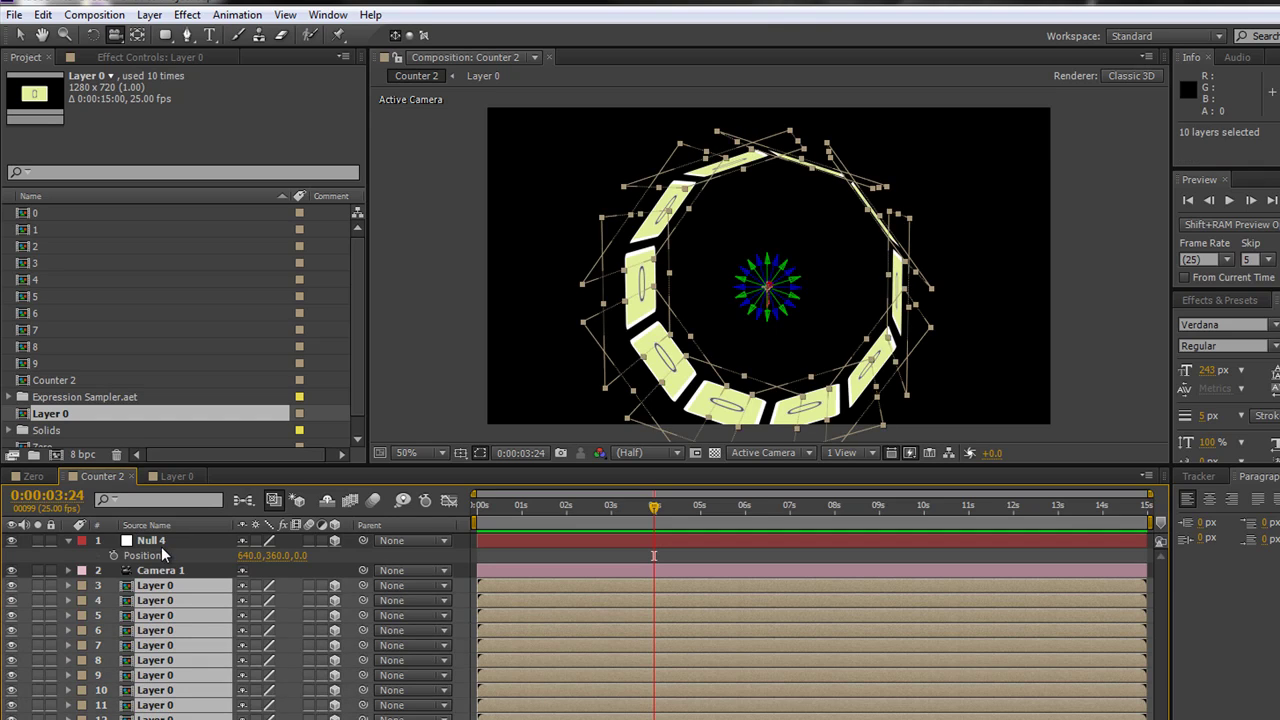
drag(363, 585, 157, 545)
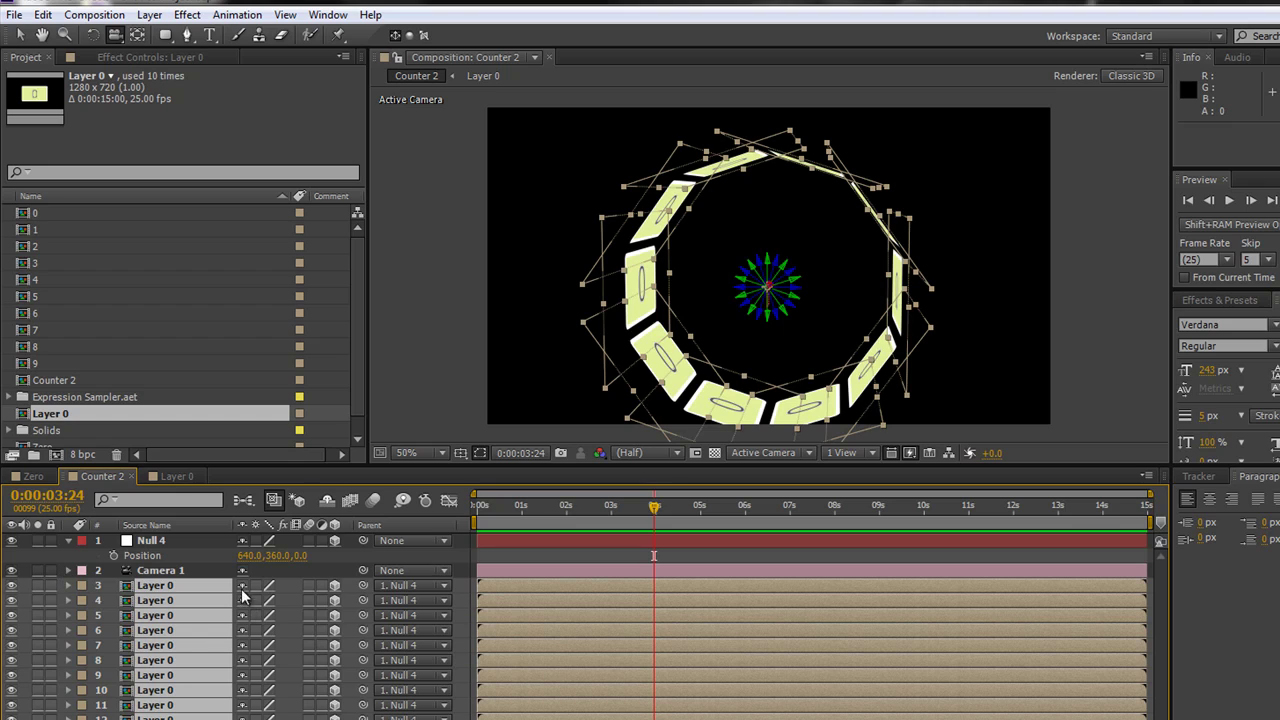
drag(242, 590, 386, 521)
click(329, 501)
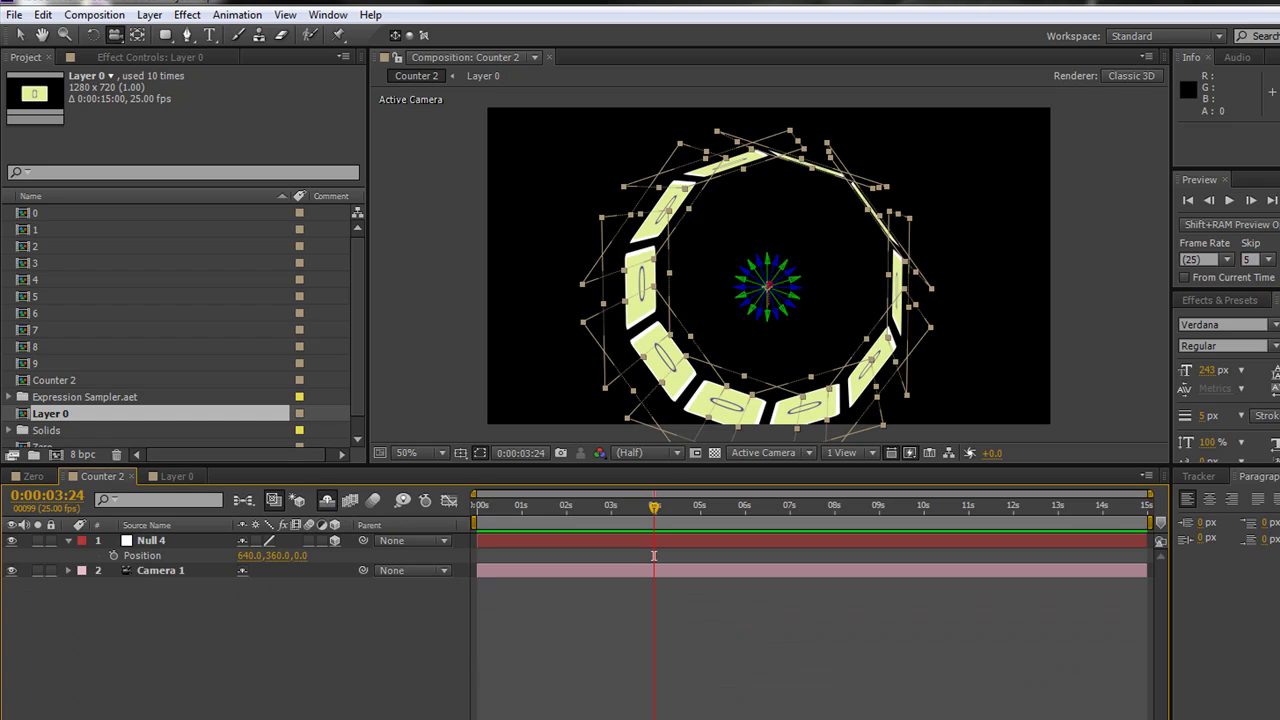
Rename Null 4 to 'Layer Control' and orbit the camera to view the card ring at an angle.
click(151, 541)
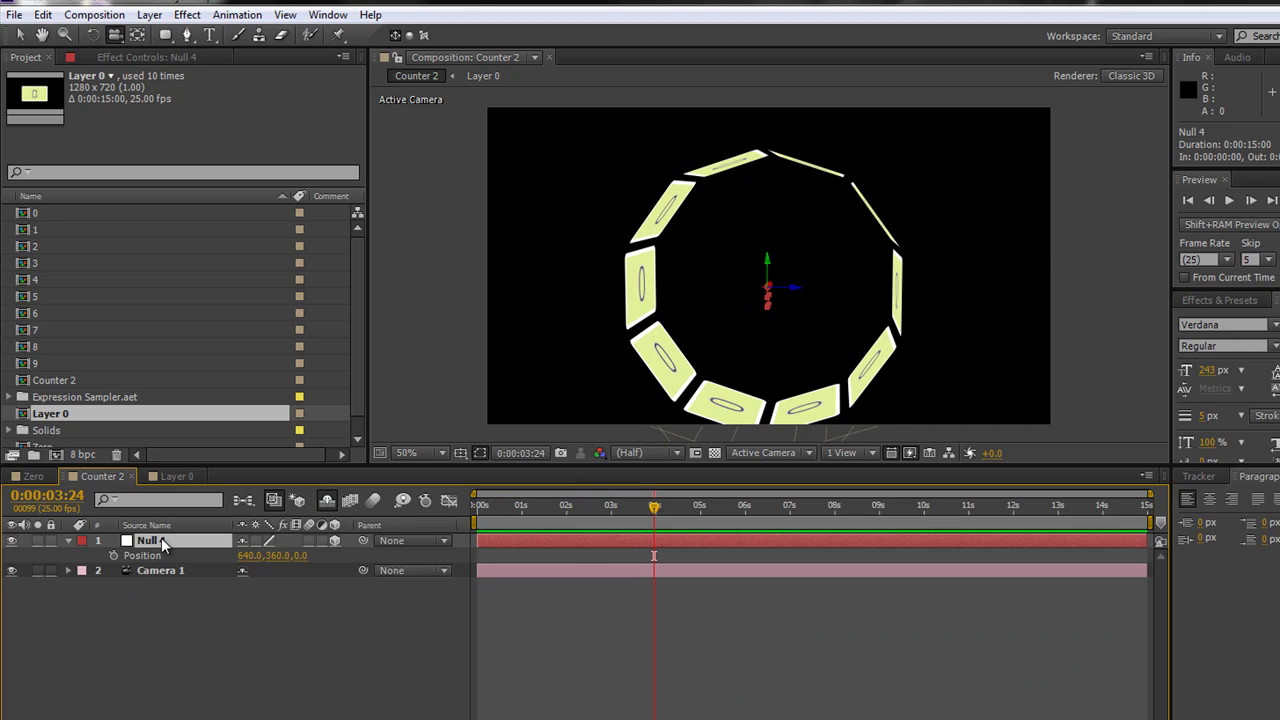
key(Return)
text(Layer Control)
key(Return)
drag(786, 271, 842, 224)
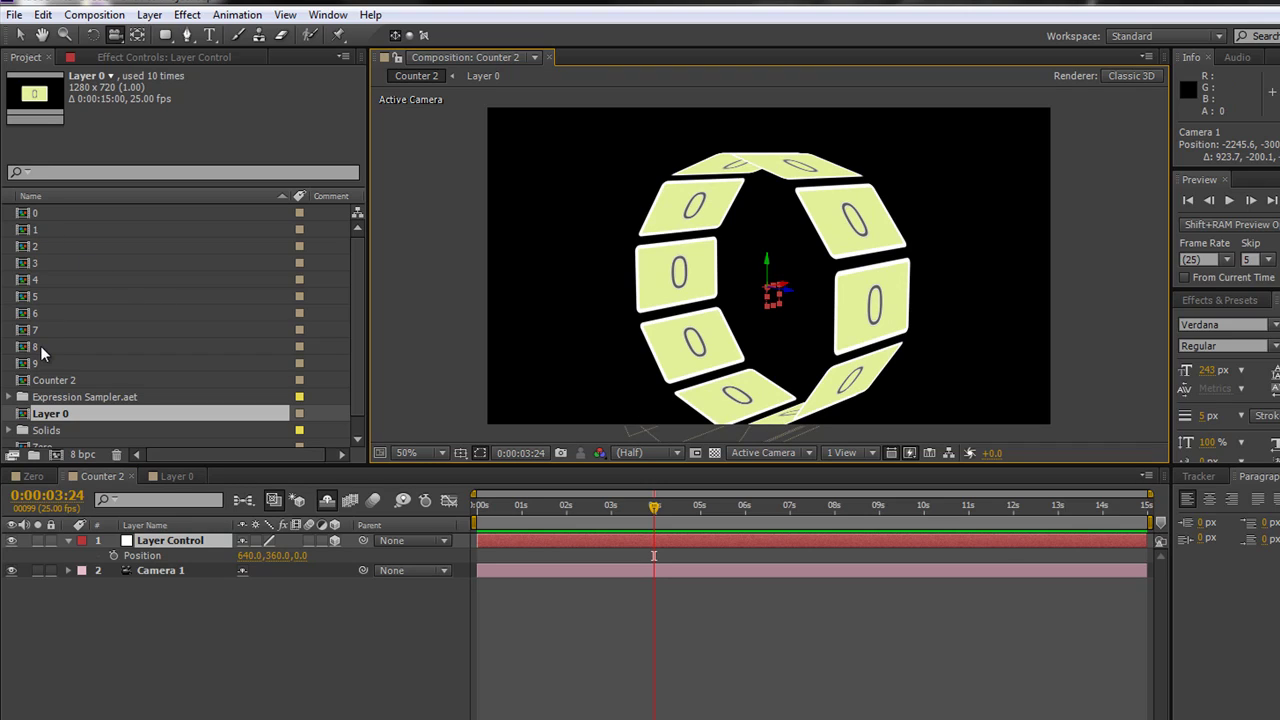
click(181, 543)
Reveal Layer Control's rotation properties and reset its Y and Z Rotation to zero.
key(r)
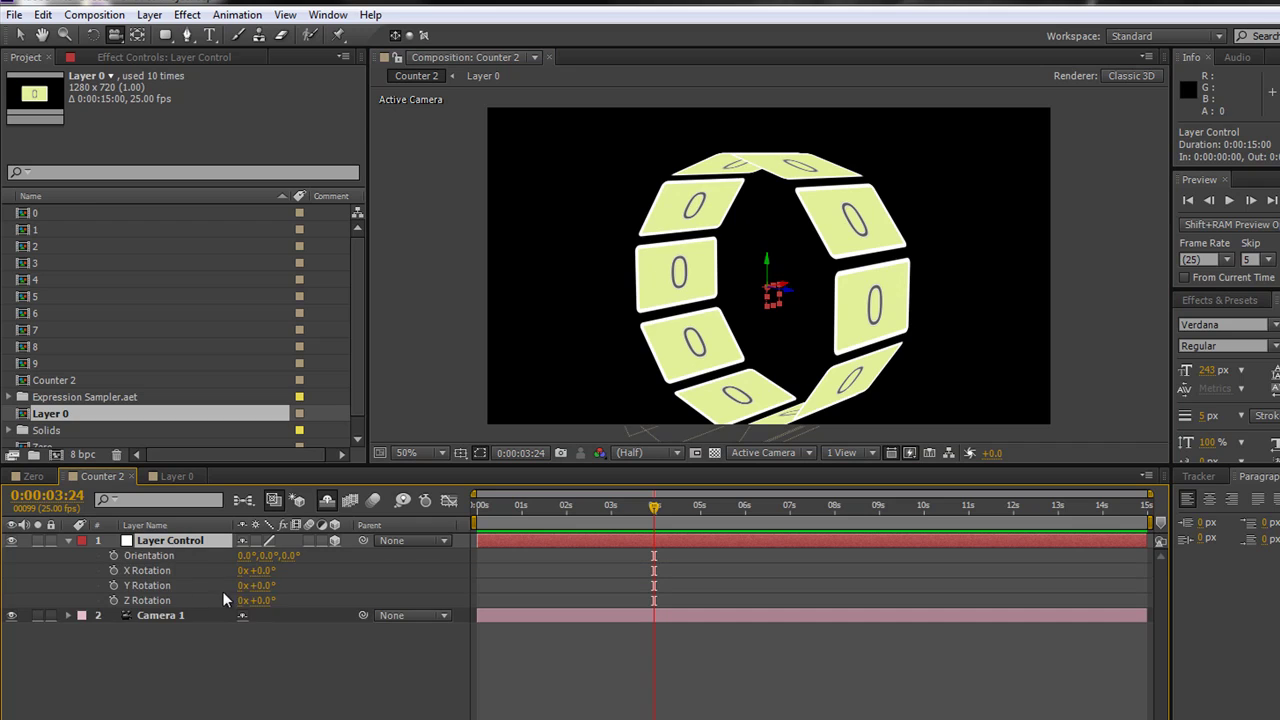
drag(263, 570, 290, 601)
click(147, 600)
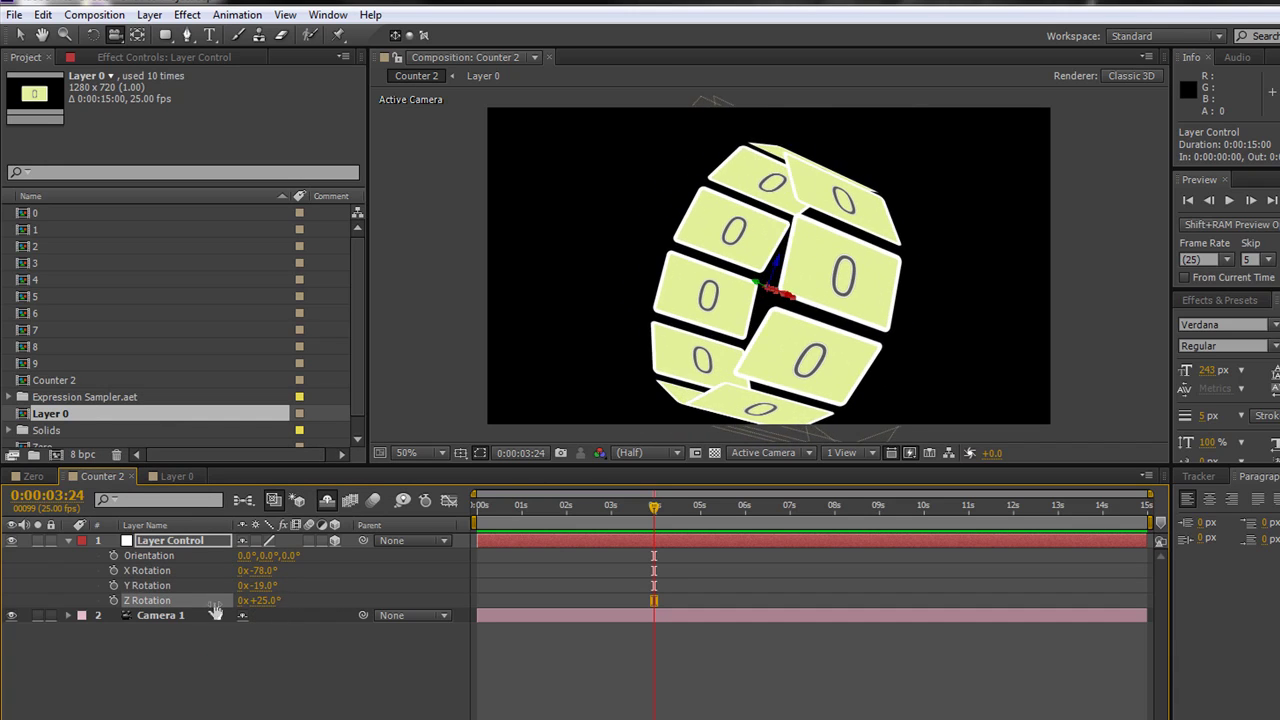
right_click(147, 600)
click(206, 549)
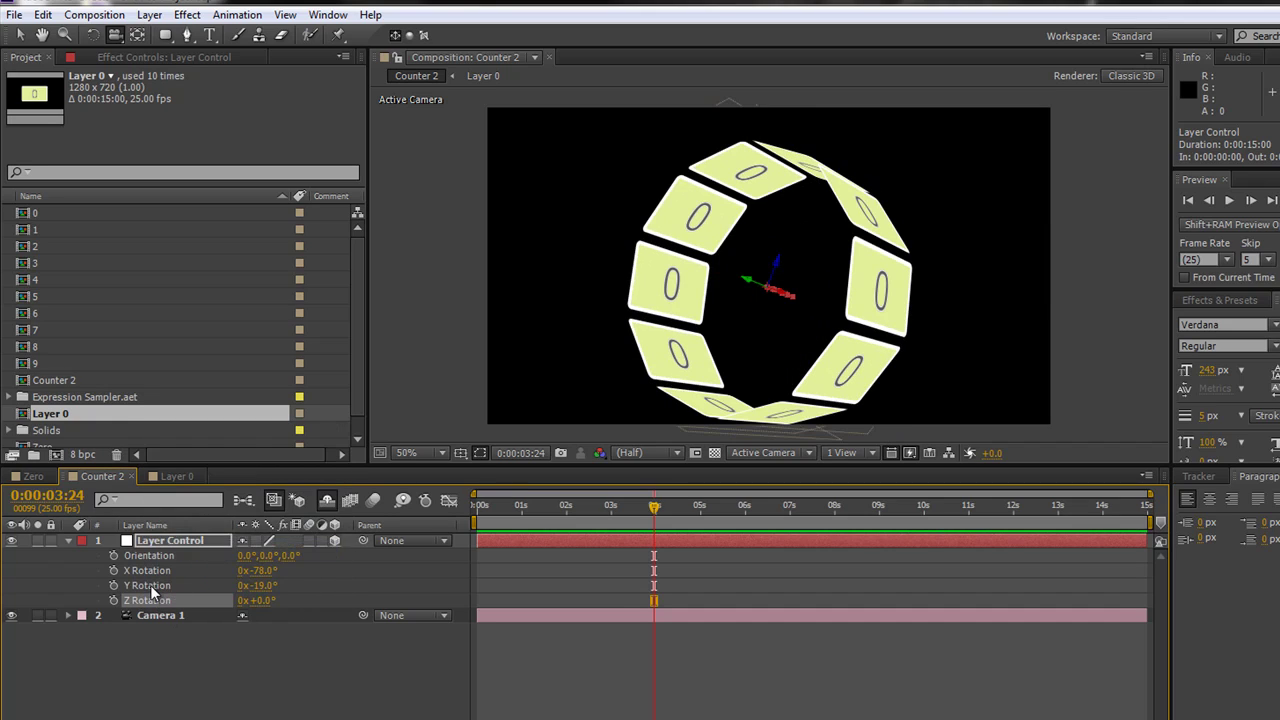
right_click(150, 586)
click(200, 532)
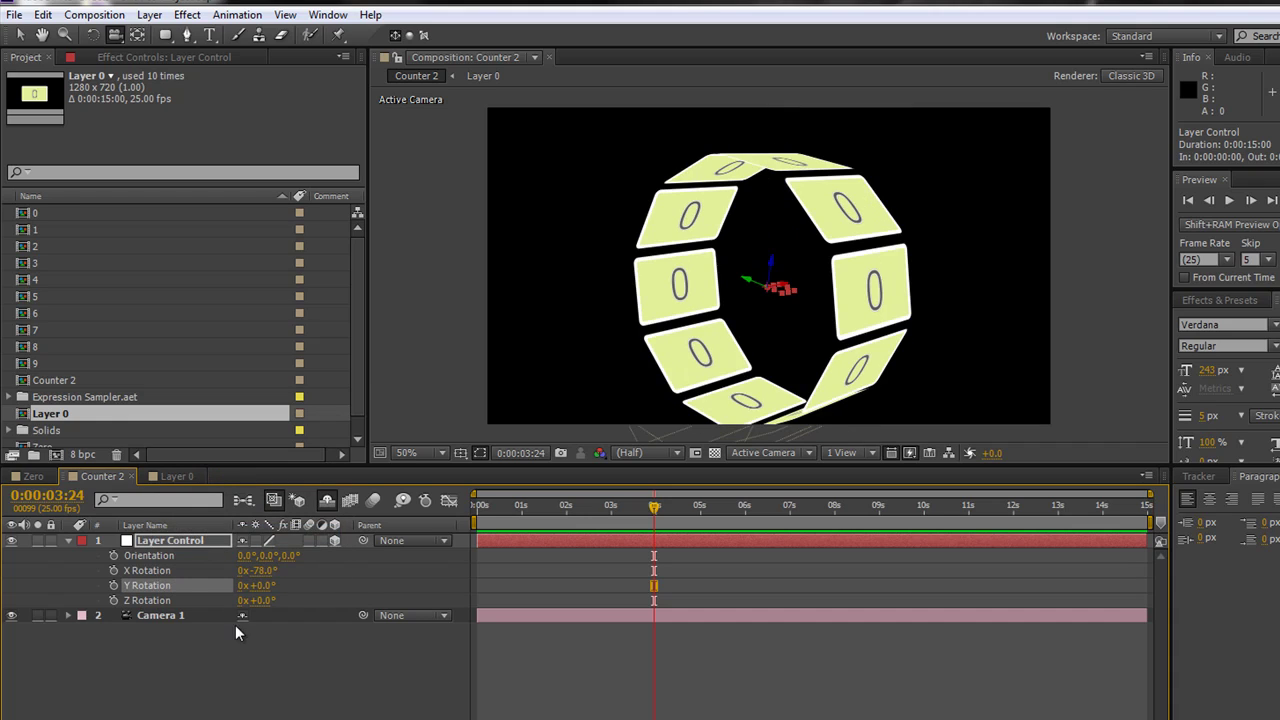
Reset Camera 1's transform to default and scrub Layer Control's X Rotation to −4°.
click(149, 615)
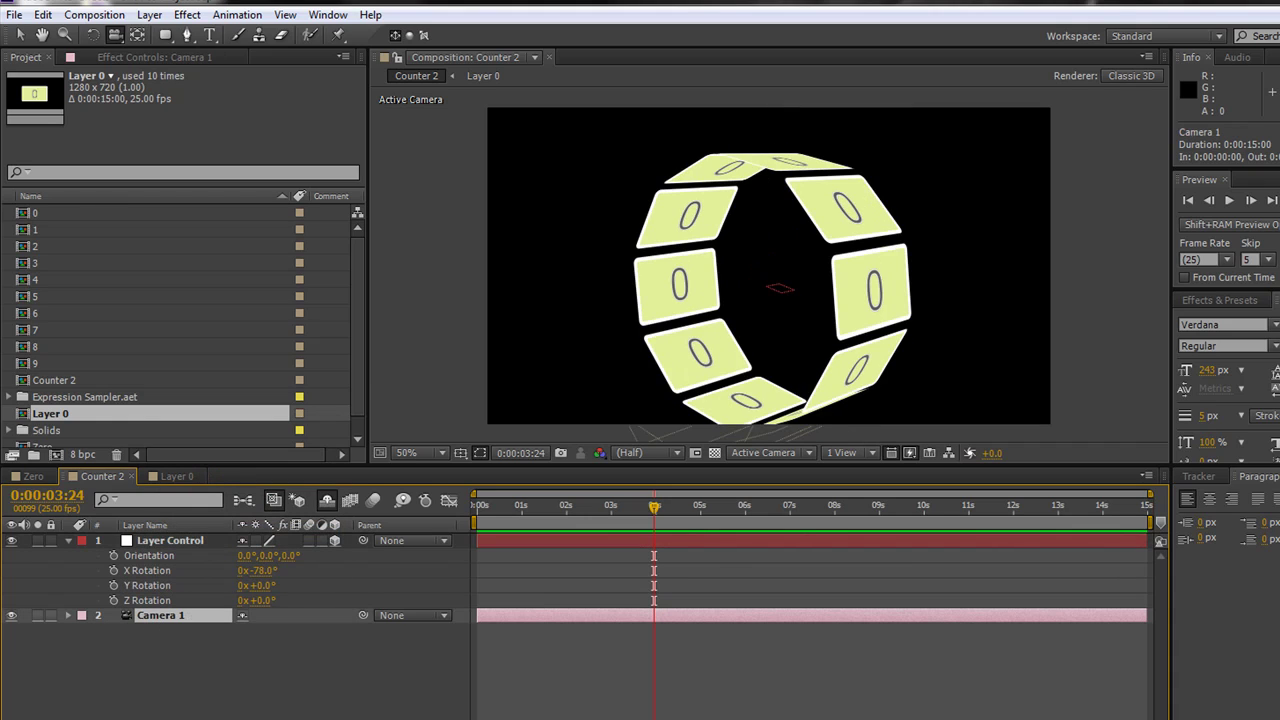
click(68, 616)
click(245, 631)
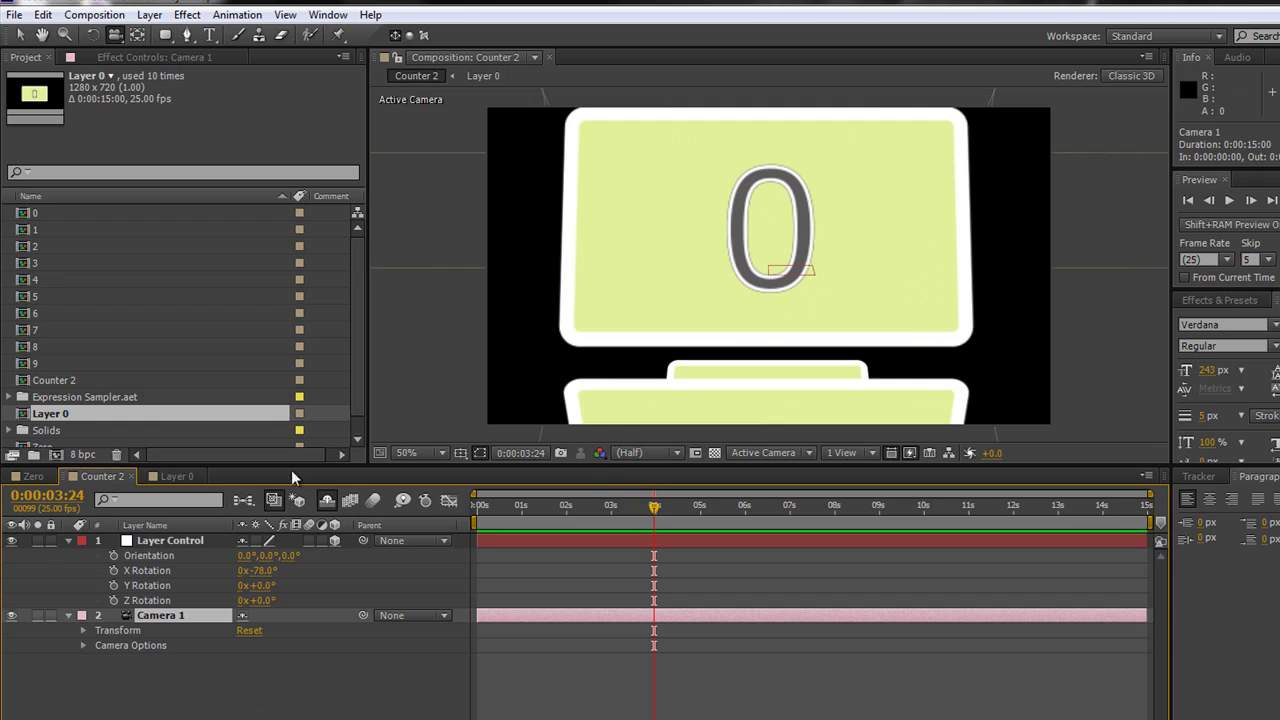
drag(266, 577, 339, 577)
mouse_move(257, 577)
mouse_down()
mouse_move(163, 570)
mouse_move(274, 572)
mouse_up()
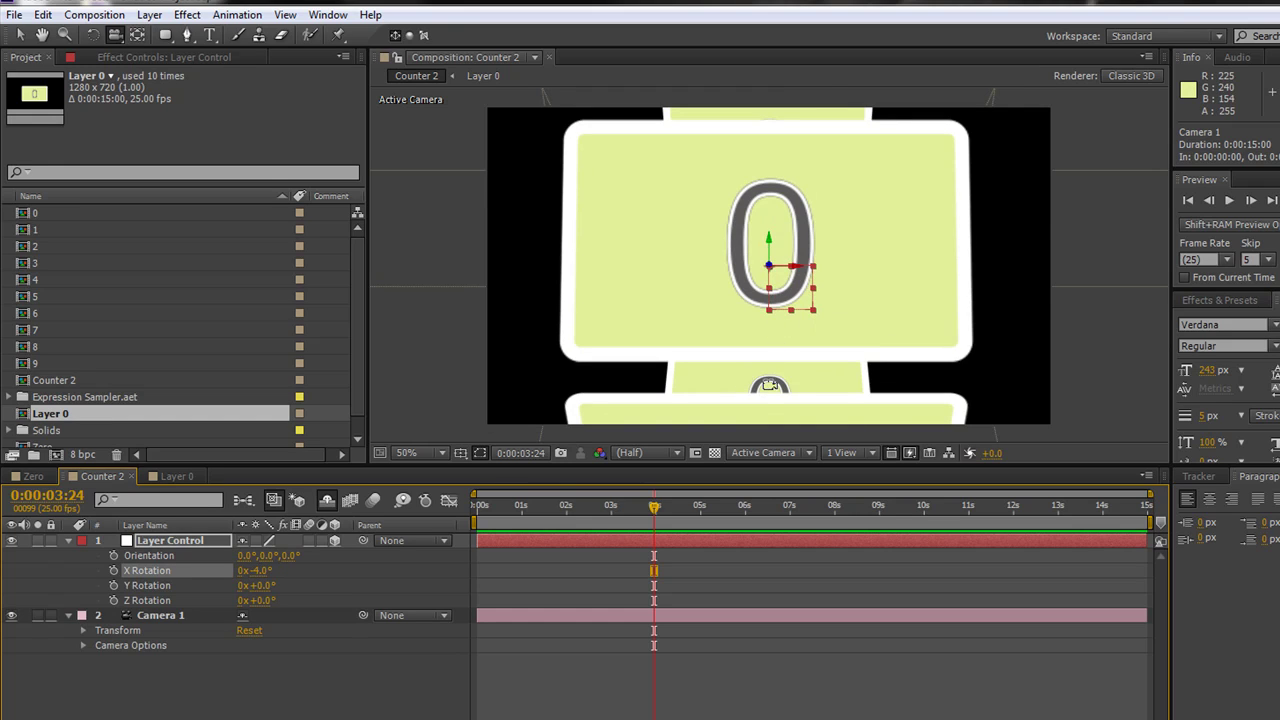
Create a new black solid layer, Black Solid 3, via Layer > New > Solid.
click(149, 14)
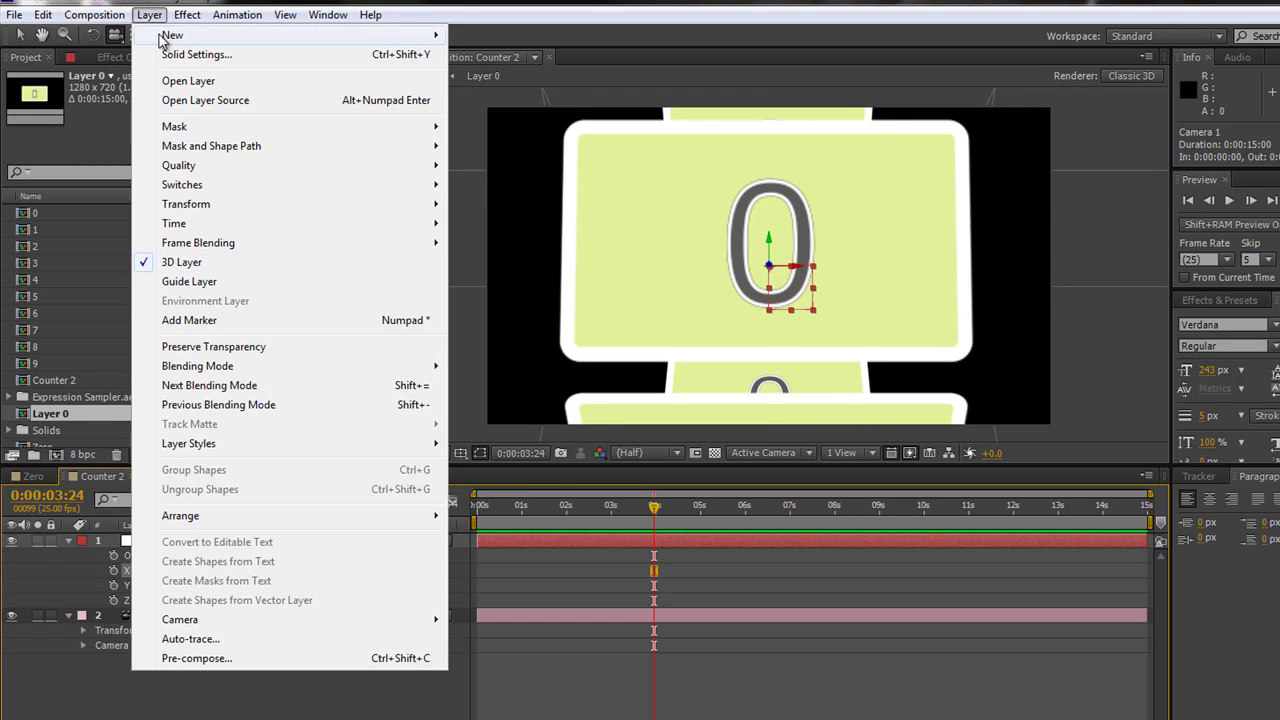
mouse_move(165, 37)
click(488, 54)
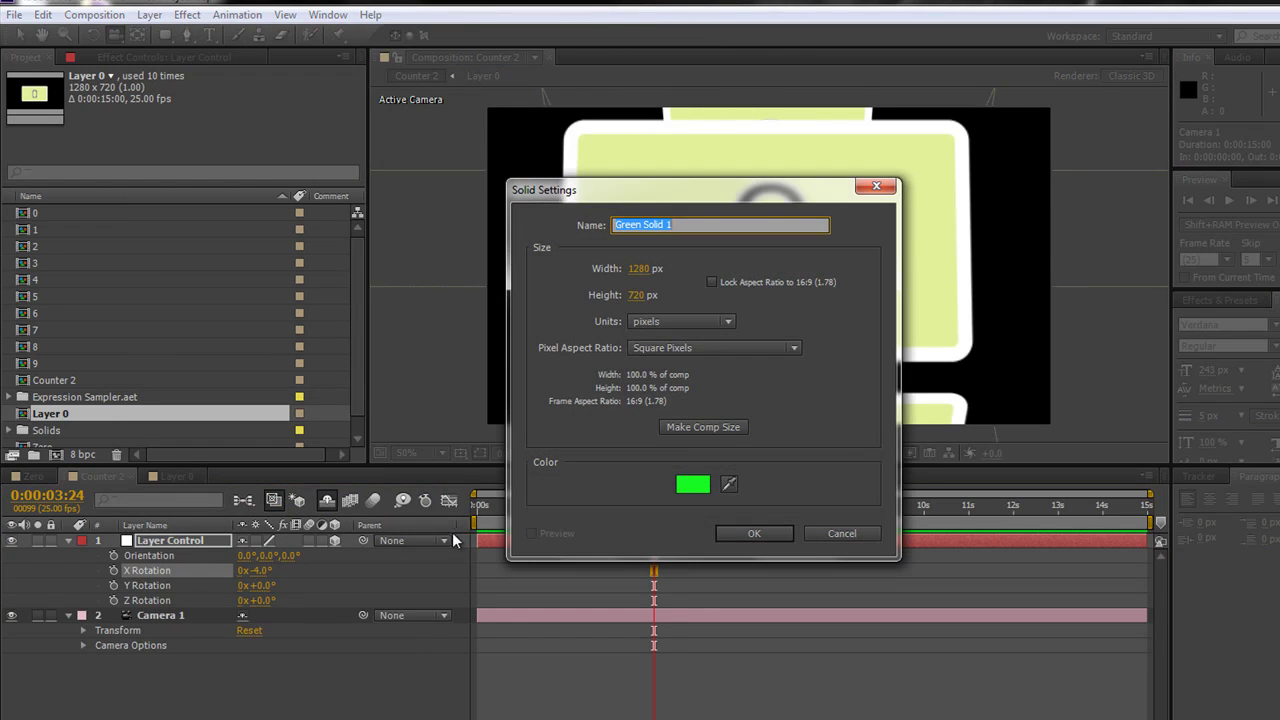
click(728, 484)
click(989, 345)
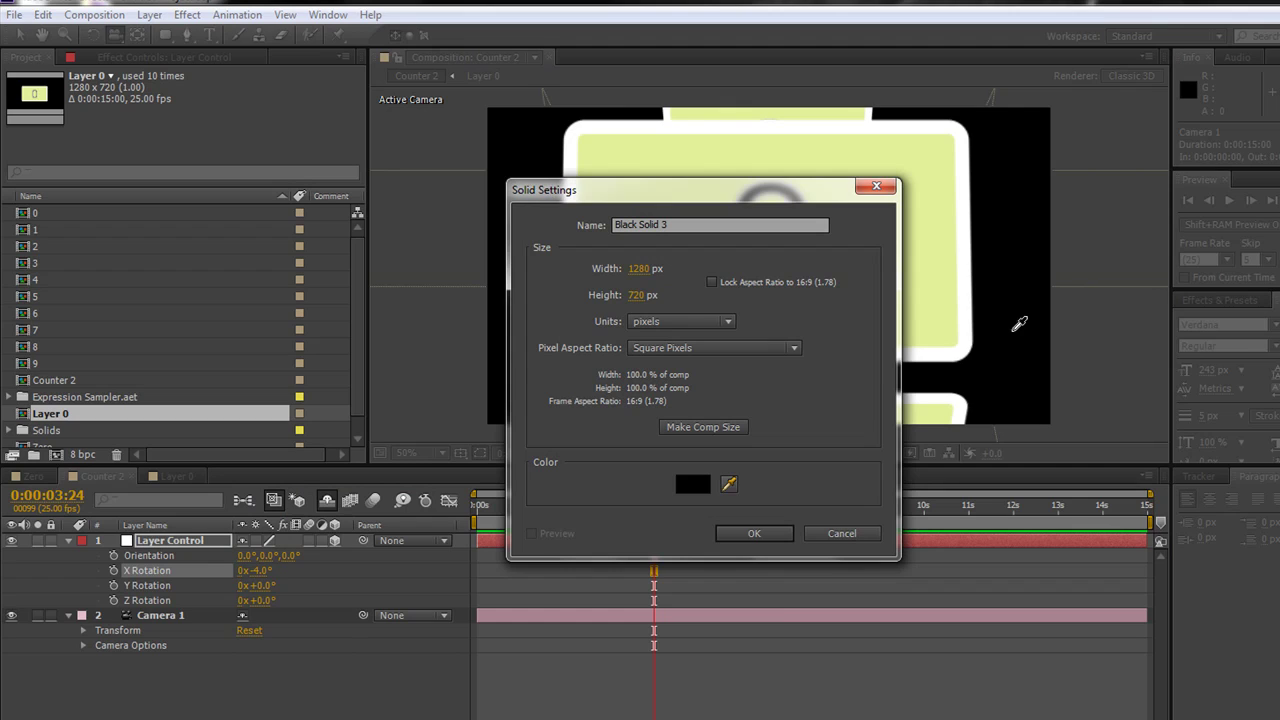
click(754, 533)
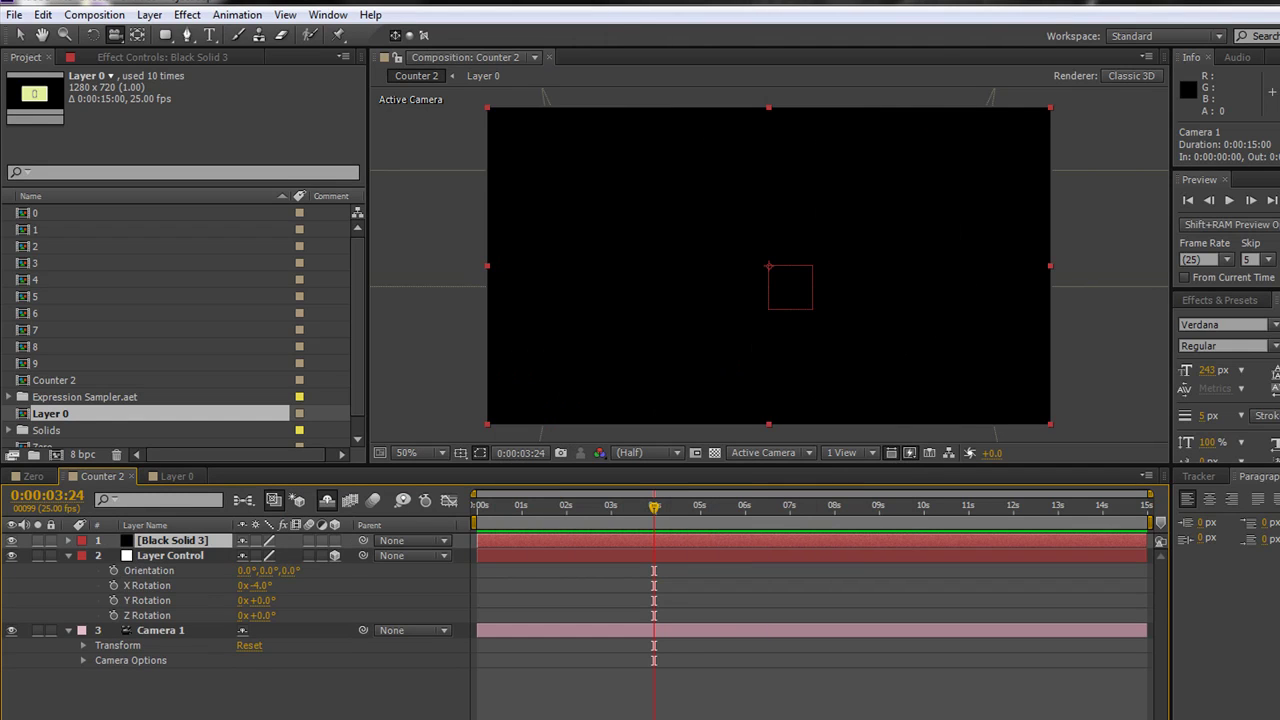
Make Black Solid 3 a 3D layer and return Camera 1 to its straight-on view.
click(335, 541)
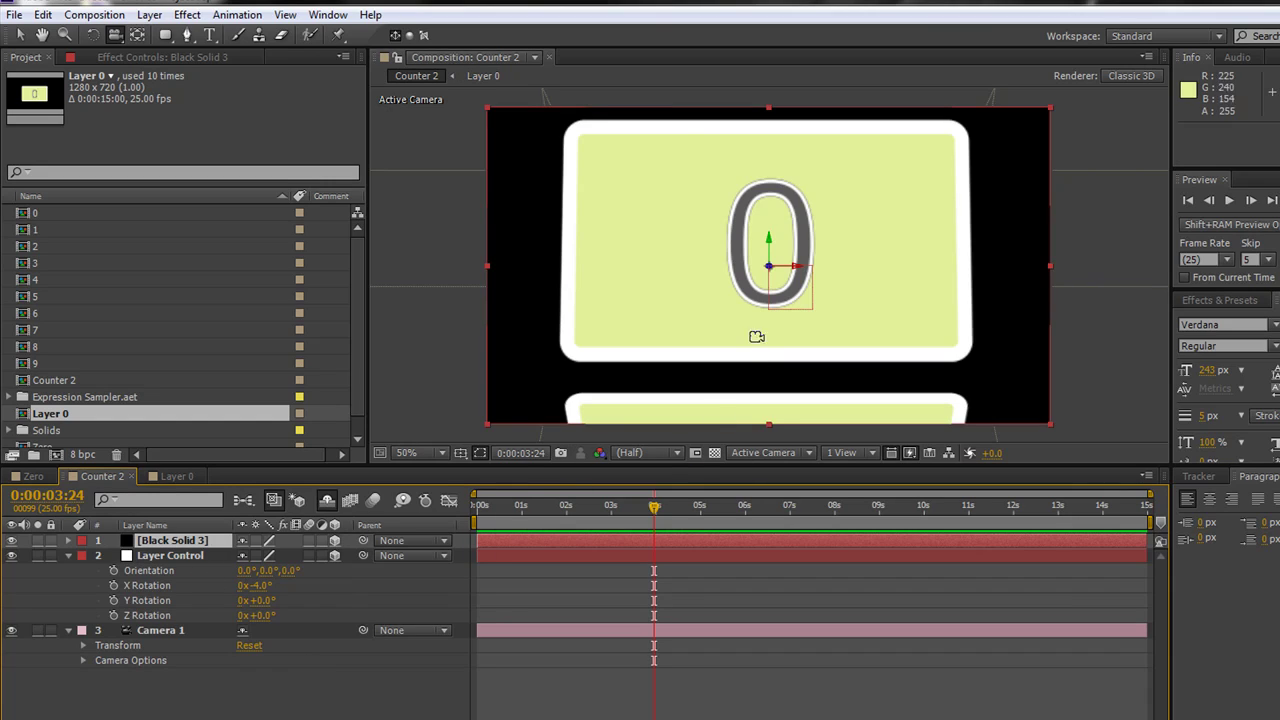
drag(756, 306, 680, 409)
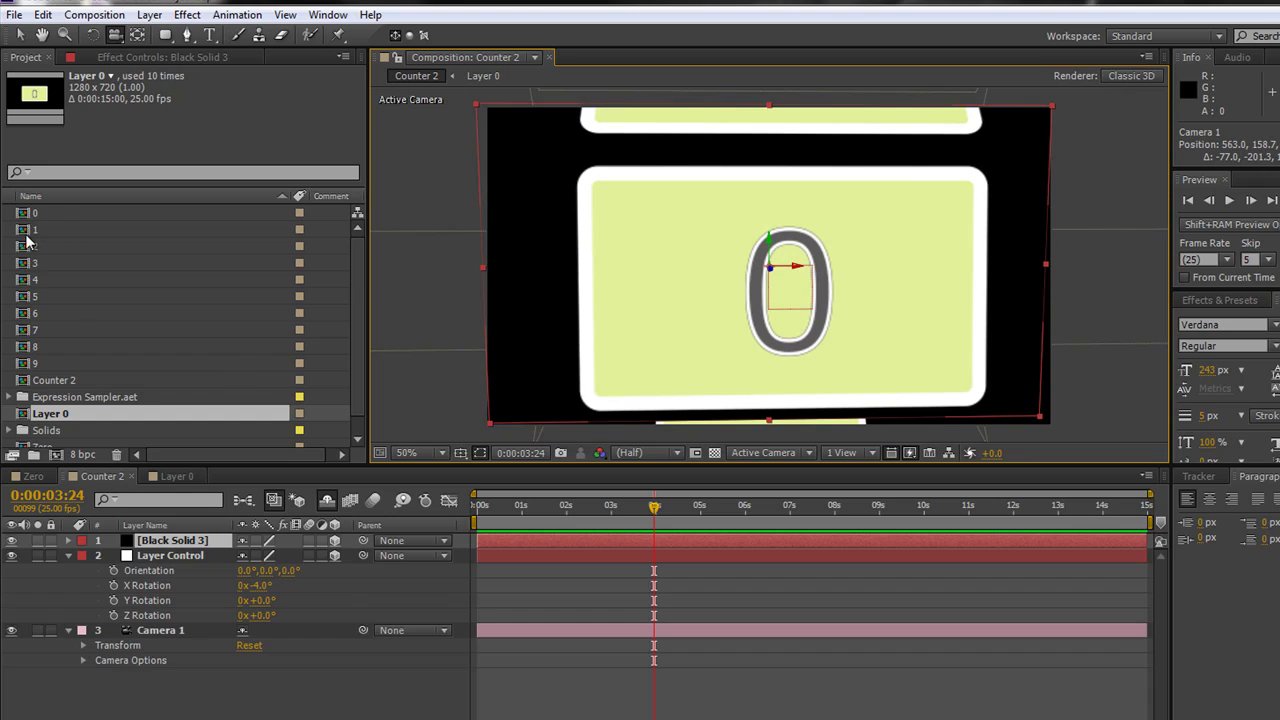
click(249, 645)
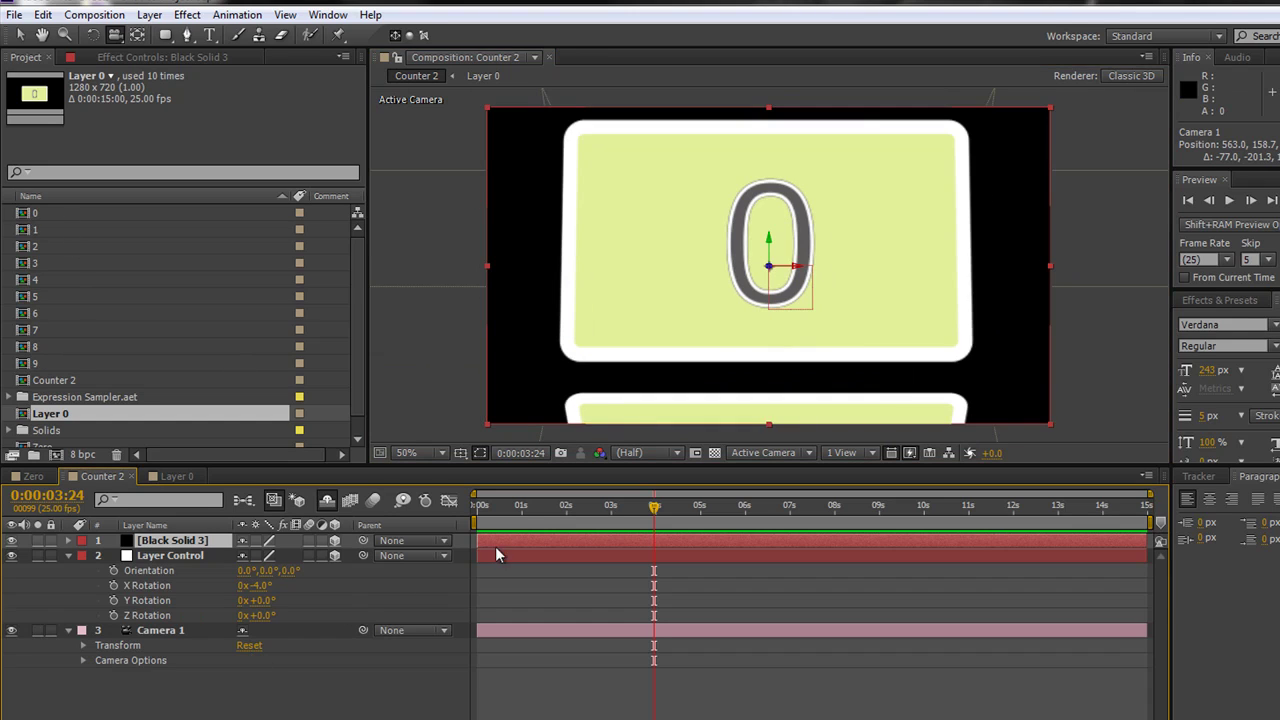